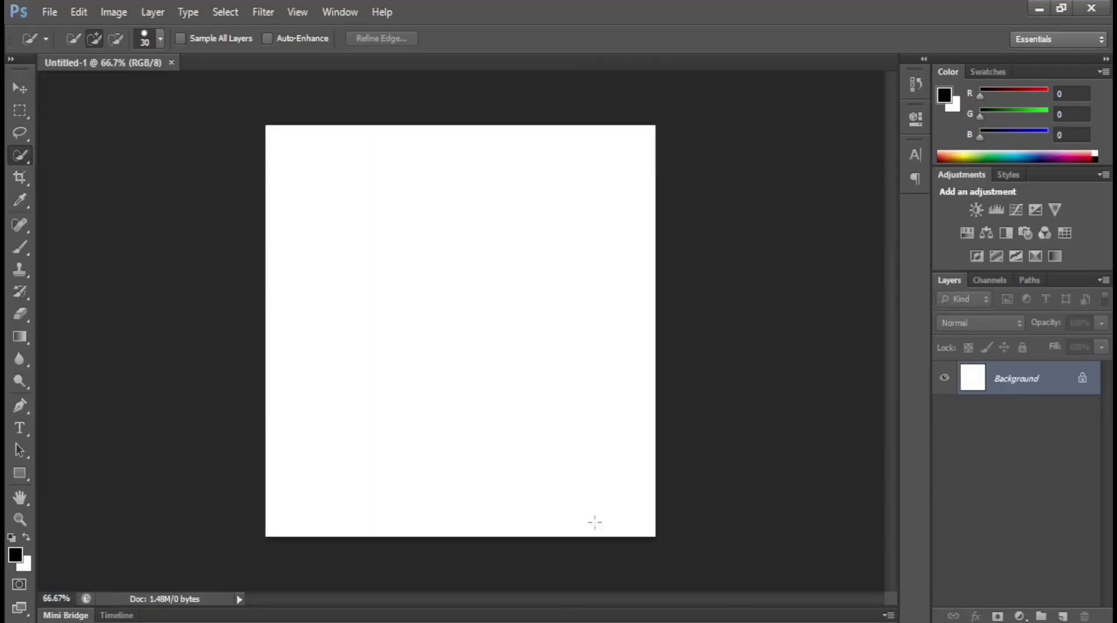
Place the dark starry background image and scale it past the edges to fill the canvas
{"action": "left_click", "coordinate": [51, 11]}
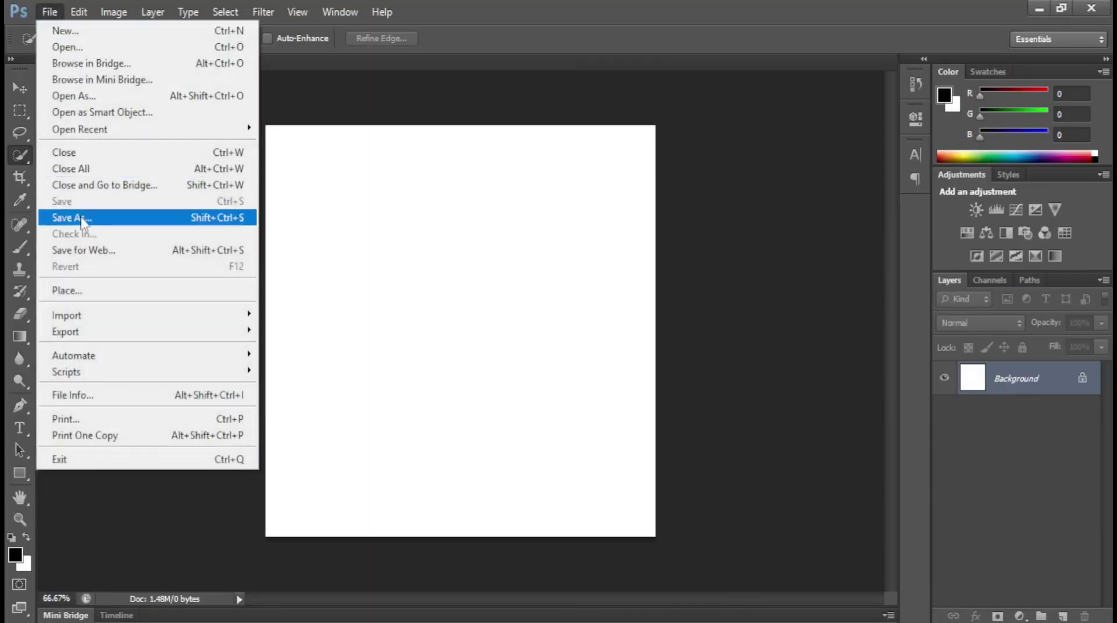
{"action": "left_click", "coordinate": [91, 288]}
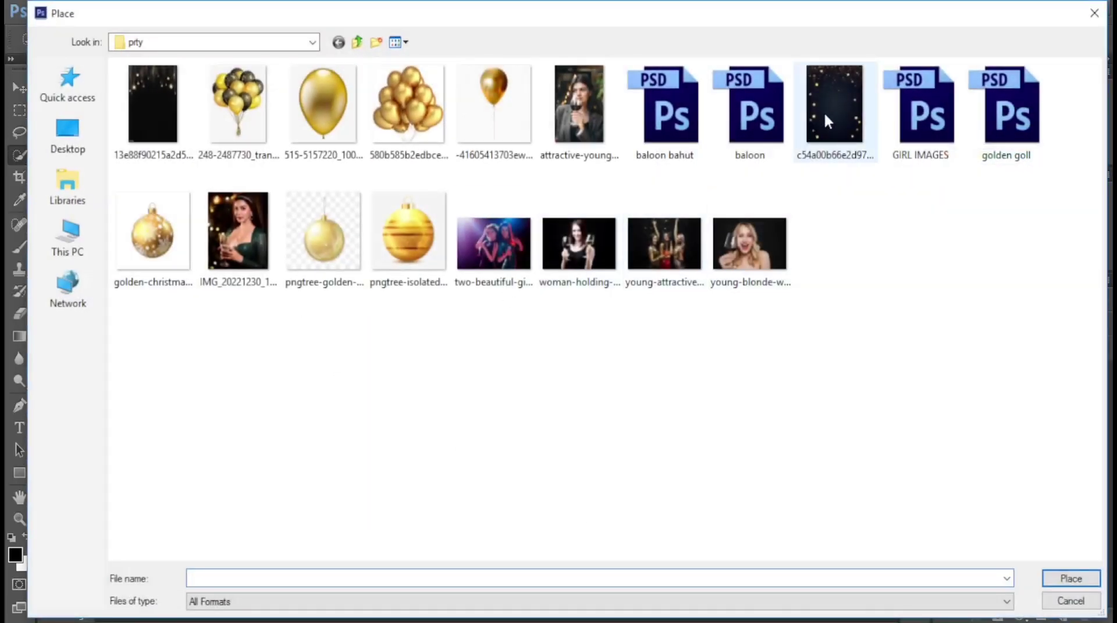
{"action": "double_click", "coordinate": [831, 124]}
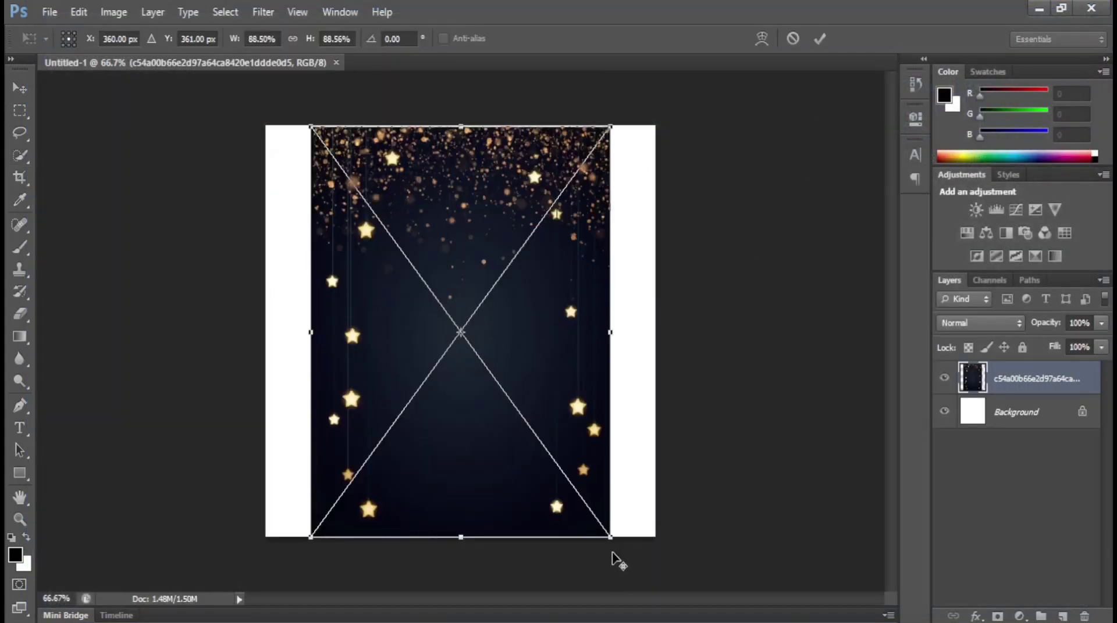
{"action": "left_click_drag", "start_coordinate": [610, 538], "coordinate": [676, 595]}
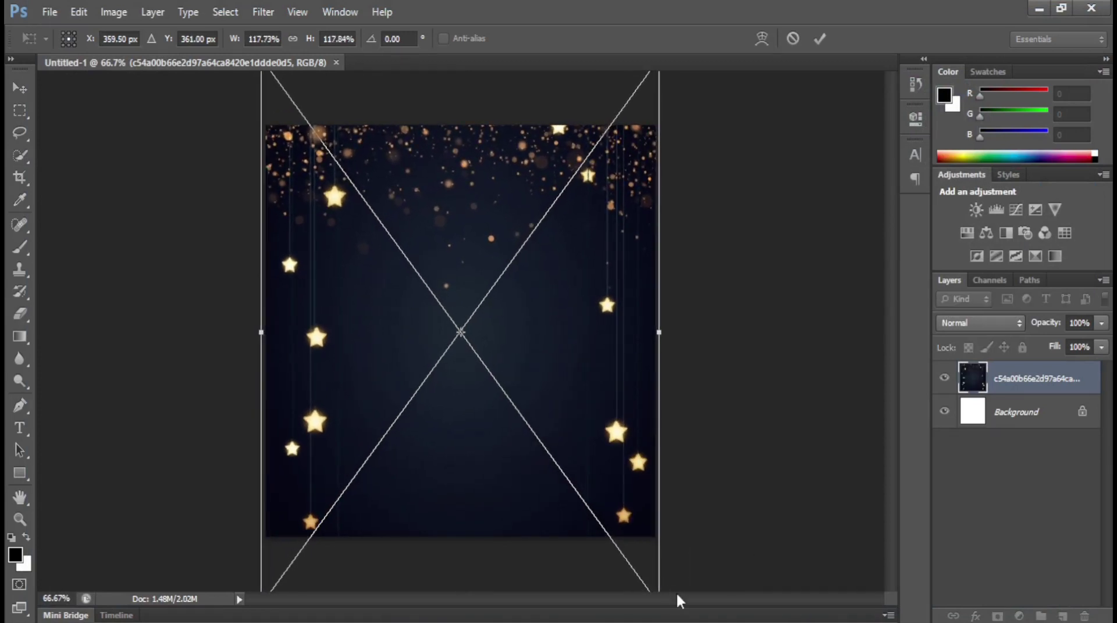
{"action": "key", "text": "Down"}
{"action": "key", "text": "Down"}
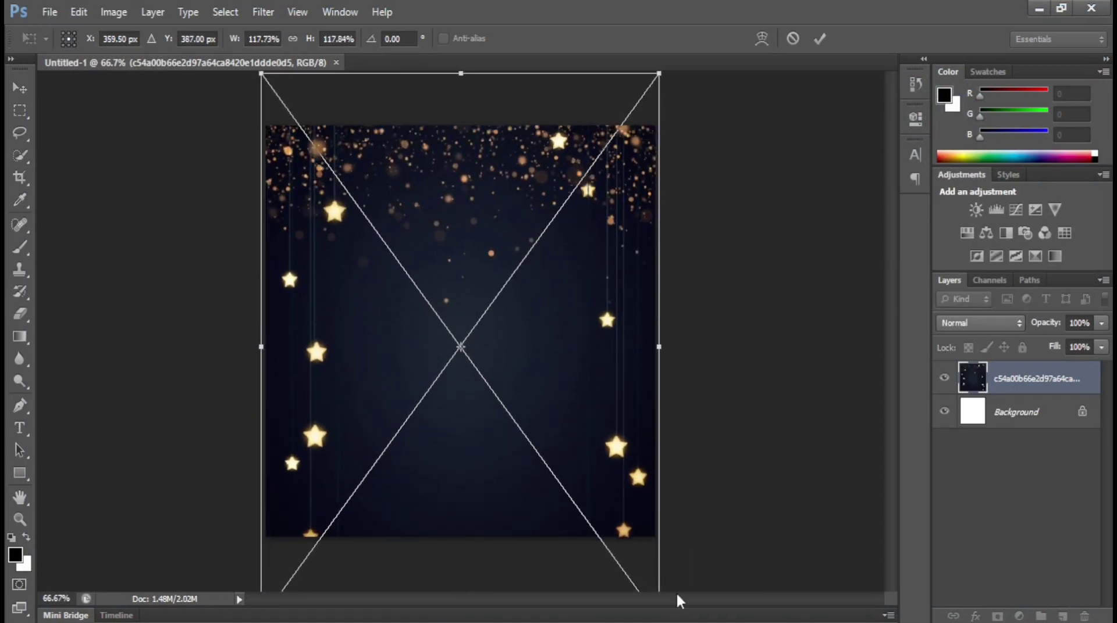
{"action": "key", "text": "Return"}
{"action": "key", "text": "w"}
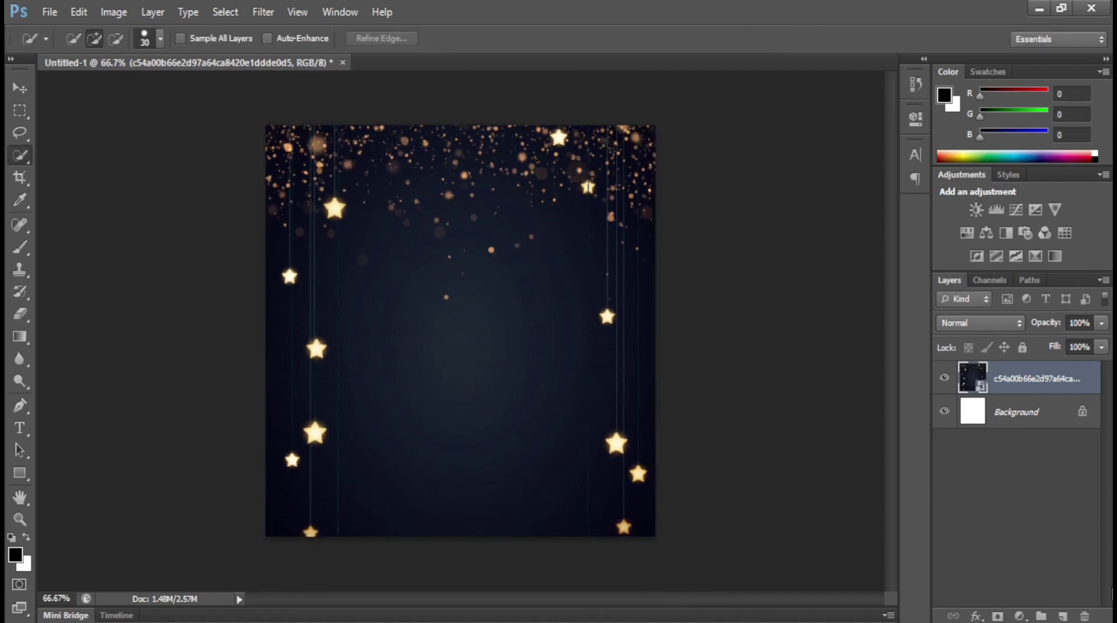
Add a Curves adjustment bent deeply downward, darkening the starry backdrop to near-black
{"action": "left_click", "coordinate": [1015, 210]}
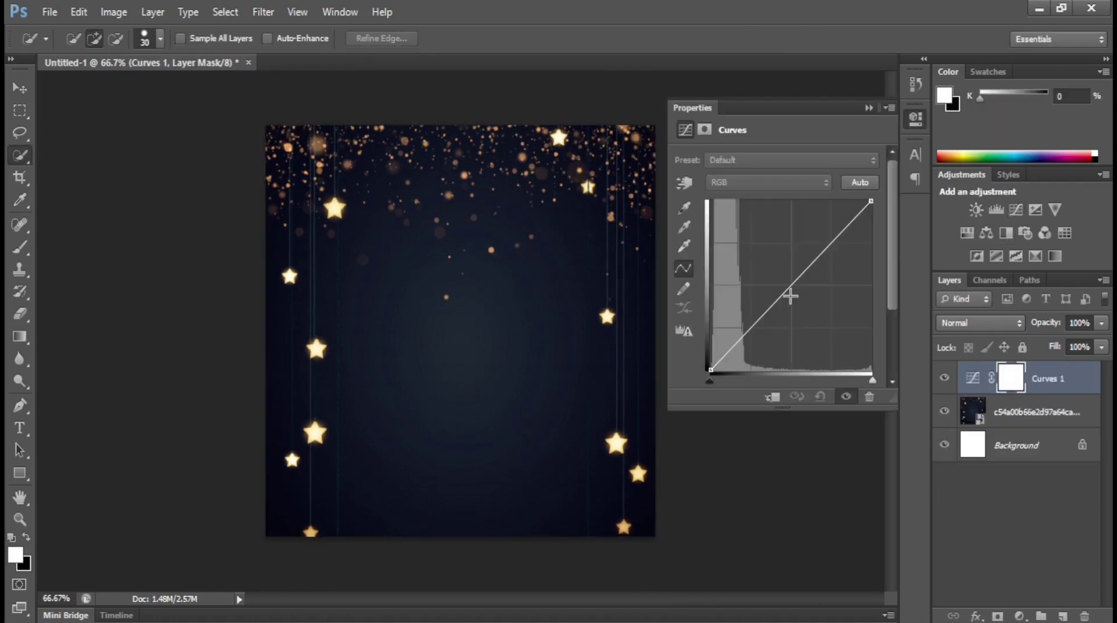
{"action": "left_click_drag", "start_coordinate": [789, 290], "coordinate": [820, 294]}
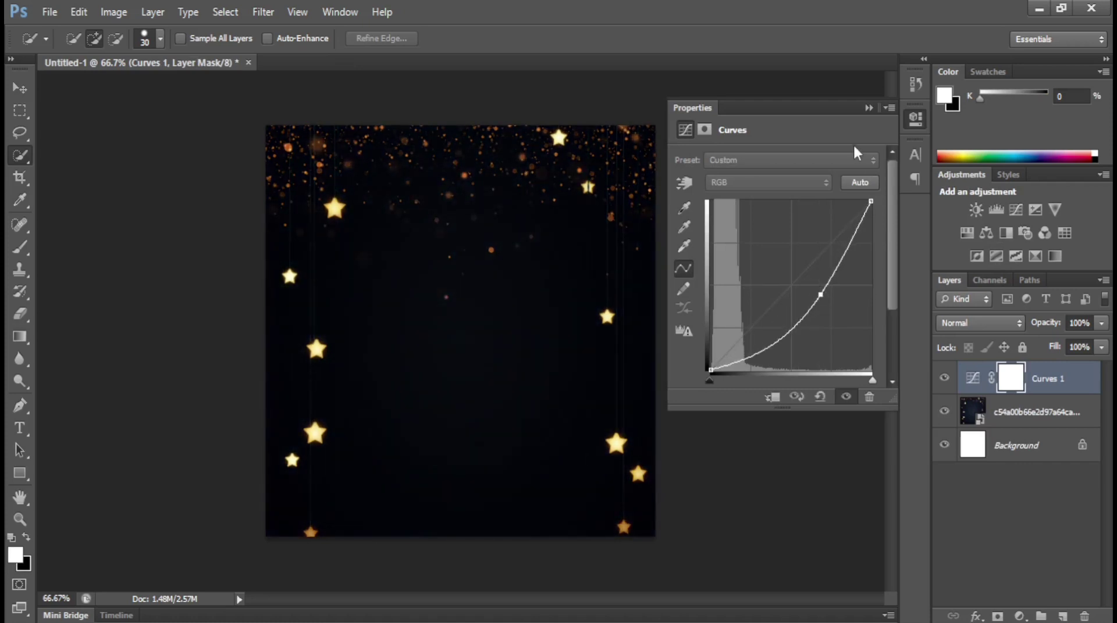
{"action": "left_click_drag", "start_coordinate": [845, 254], "coordinate": [838, 257]}
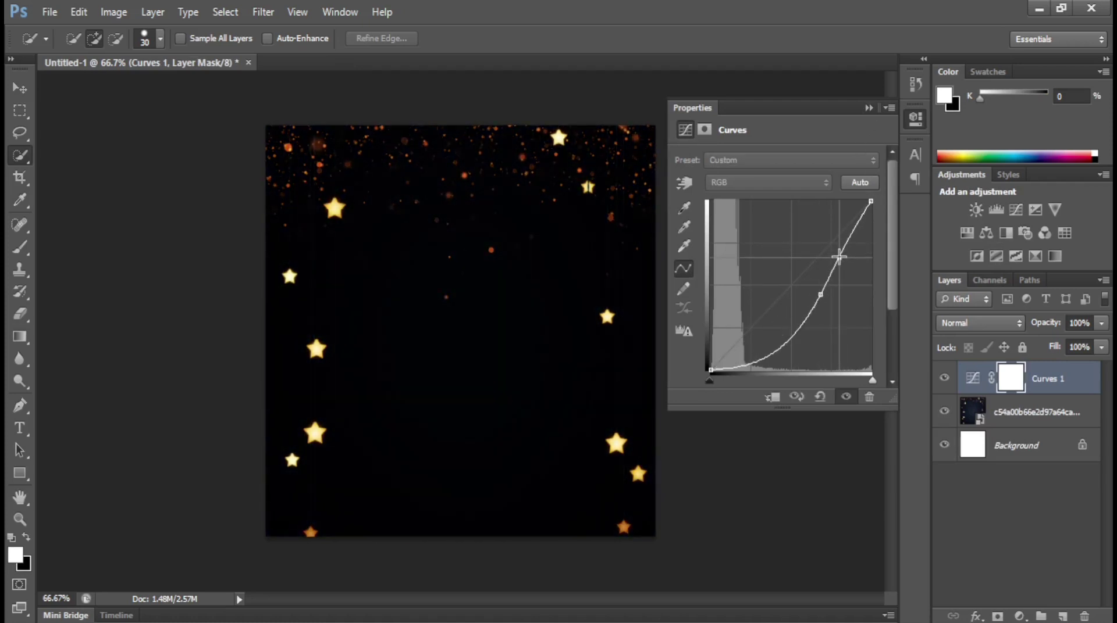
{"action": "left_click", "coordinate": [868, 108]}
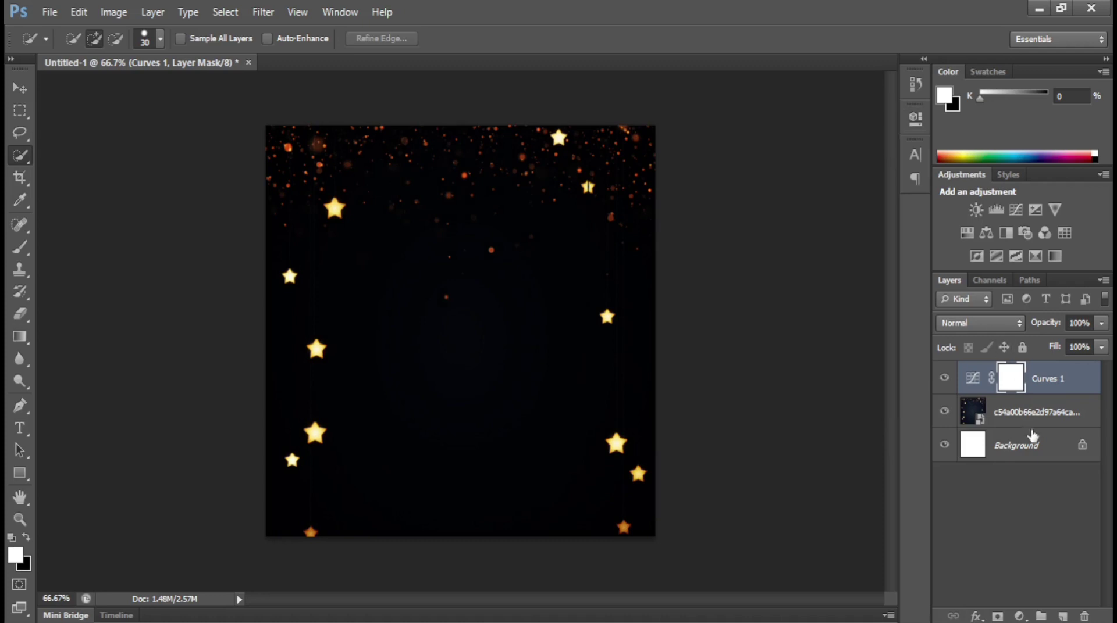
{"action": "key", "text": "v"}
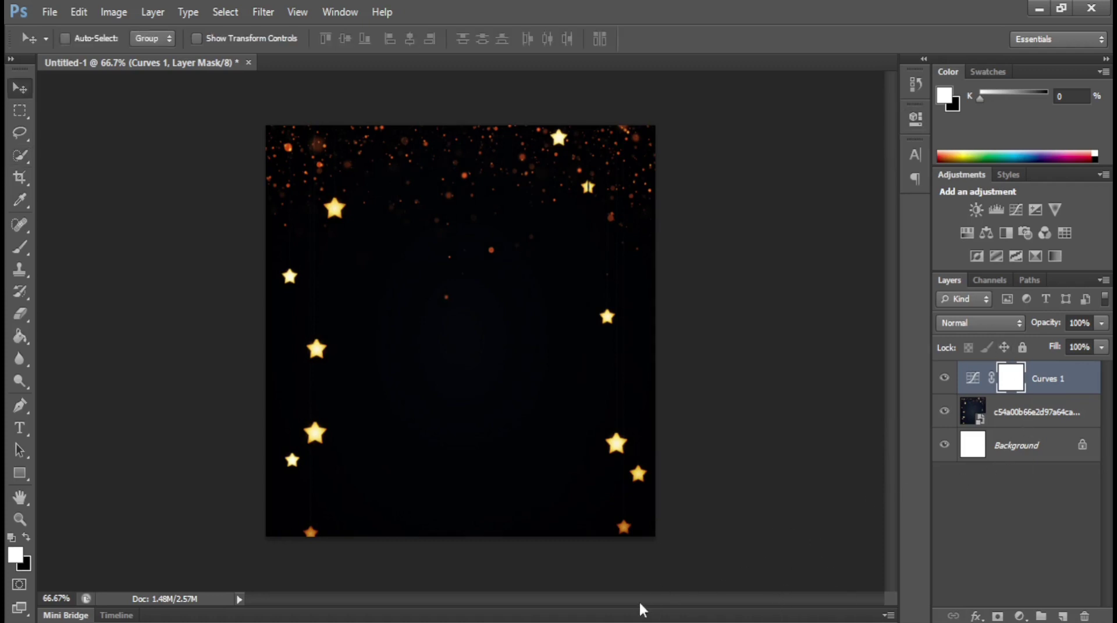
Copy the cut-out woman from GIRL IMAGES.psd into the poster and convert her layer to a smart object
{"action": "left_click", "coordinate": [591, 573]}
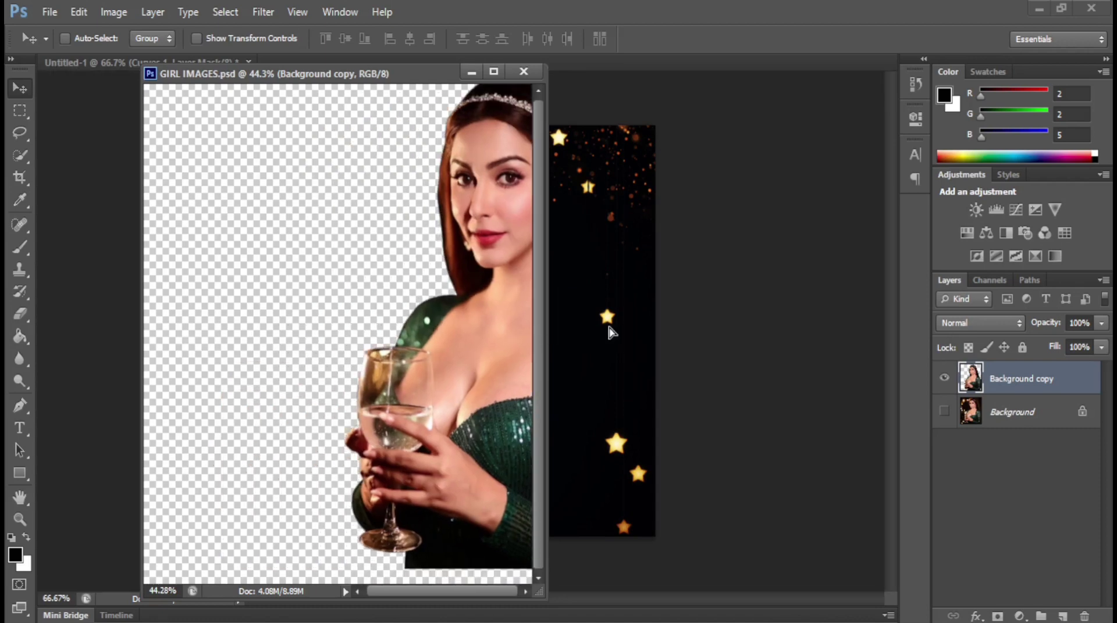
{"action": "left_click_drag", "start_coordinate": [410, 355], "coordinate": [609, 323]}
{"action": "left_click", "coordinate": [470, 72]}
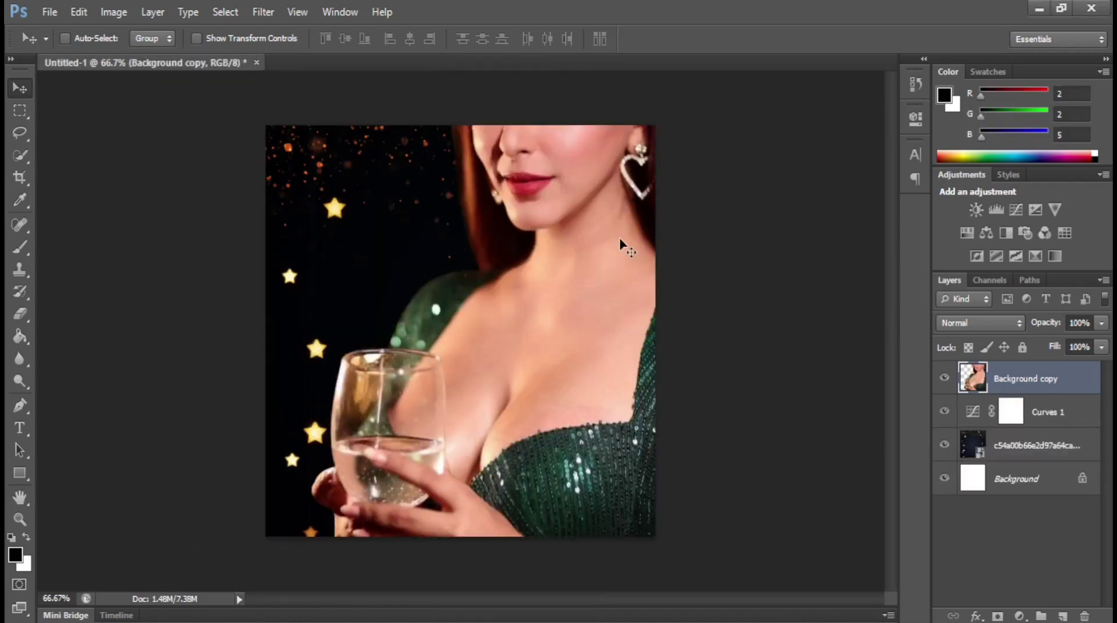
{"action": "left_click_drag", "start_coordinate": [621, 244], "coordinate": [437, 496]}
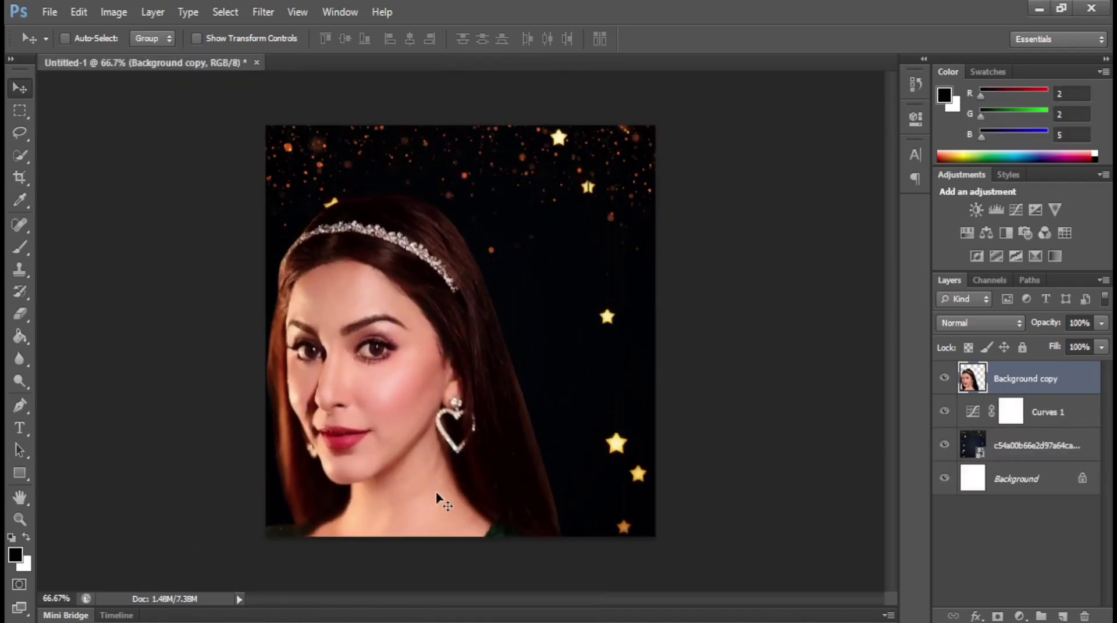
{"action": "right_click", "coordinate": [1057, 373]}
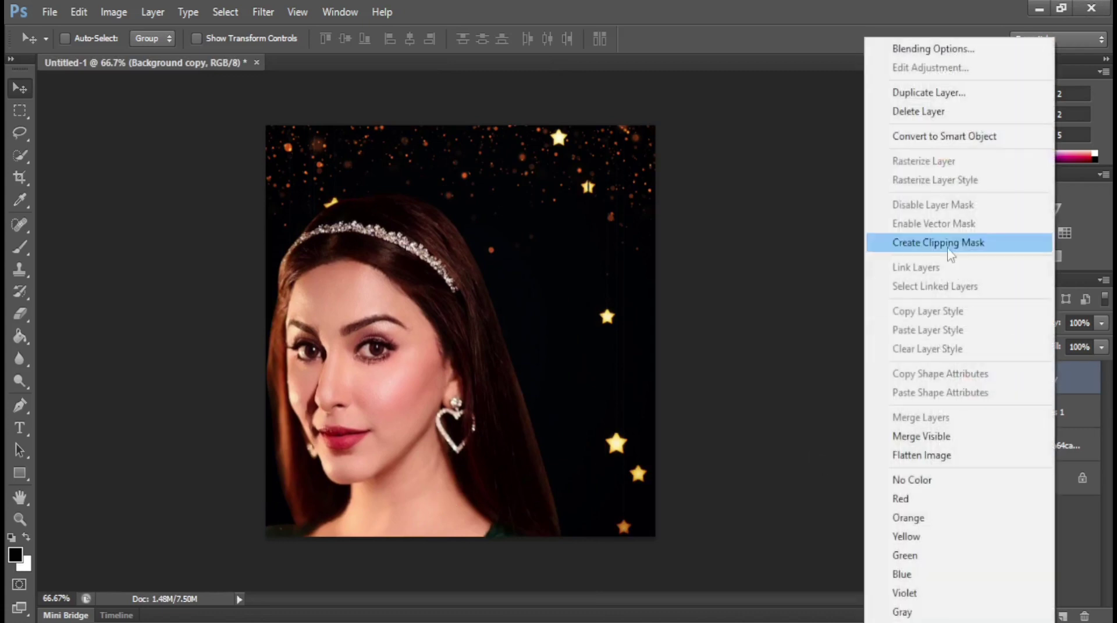
{"action": "left_click", "coordinate": [970, 137]}
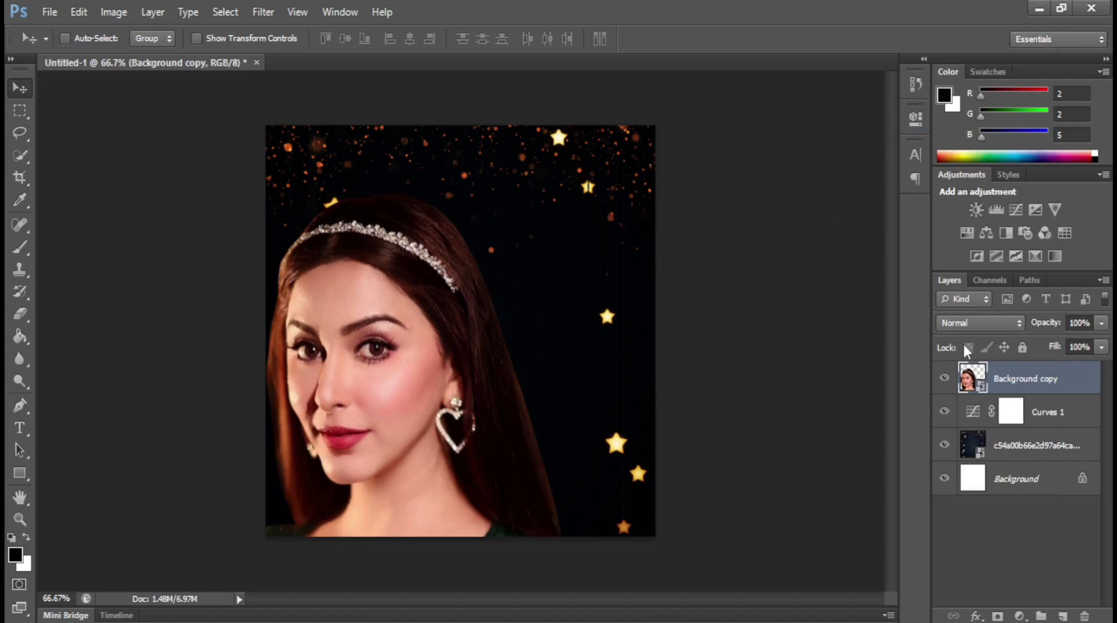
Scale the woman down to about 39% of her original size
{"action": "key", "text": "ctrl+t"}
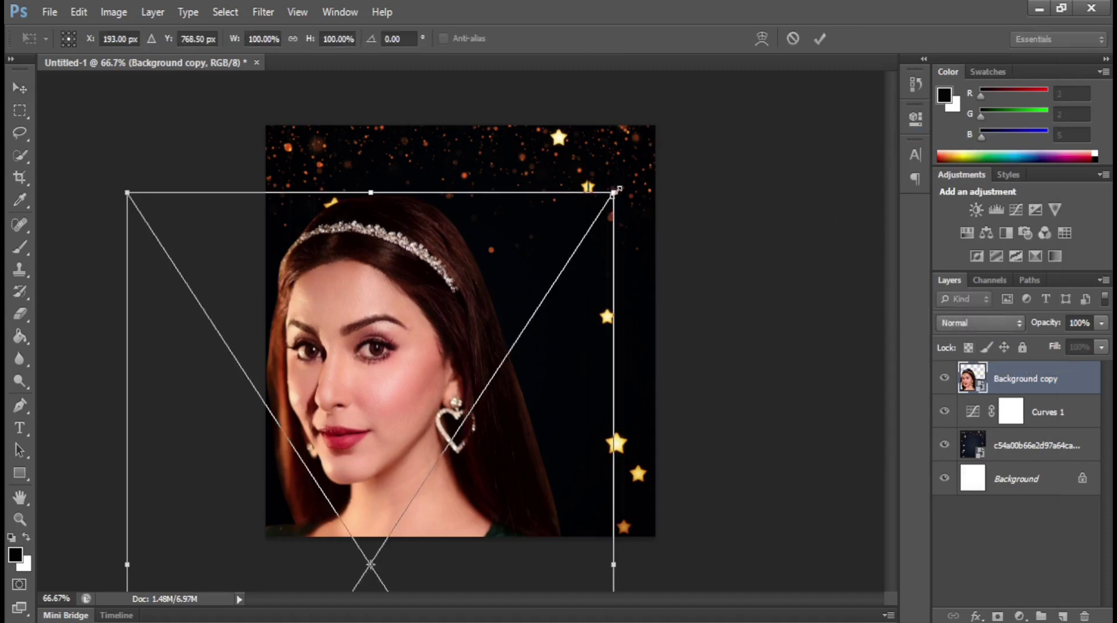
{"action": "mouse_move", "coordinate": [616, 192]}
{"action": "left_mouse_down"}
{"action": "mouse_move", "coordinate": [413, 458]}
{"action": "mouse_move", "coordinate": [502, 232]}
{"action": "left_mouse_up"}
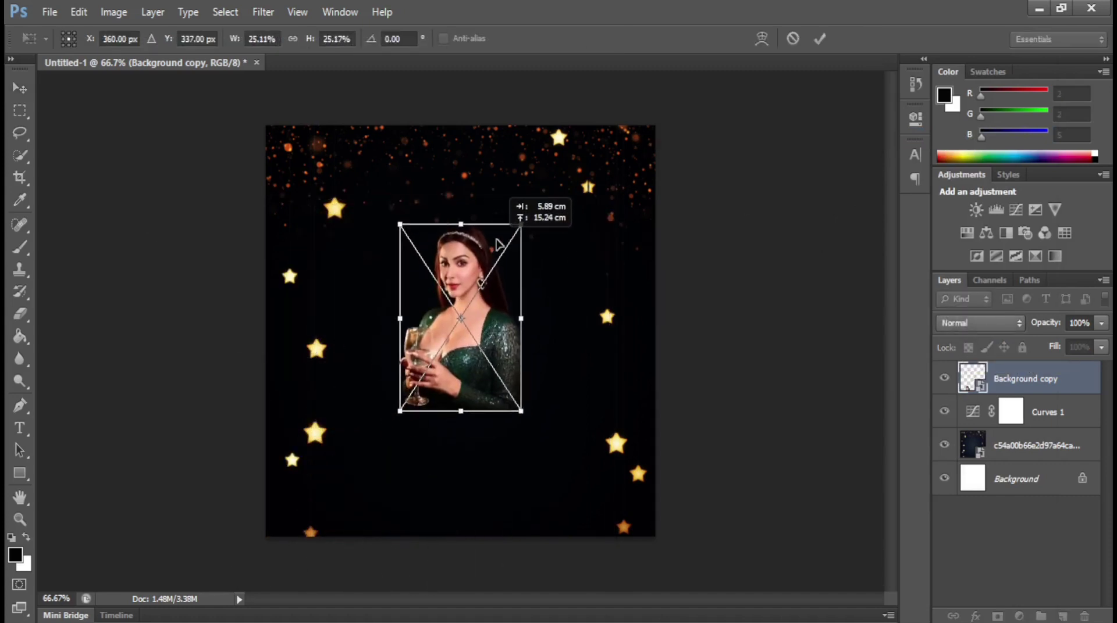
{"action": "mouse_move", "coordinate": [521, 411]}
{"action": "left_mouse_down"}
{"action": "mouse_move", "coordinate": [570, 487]}
{"action": "mouse_move", "coordinate": [559, 465]}
{"action": "left_mouse_up"}
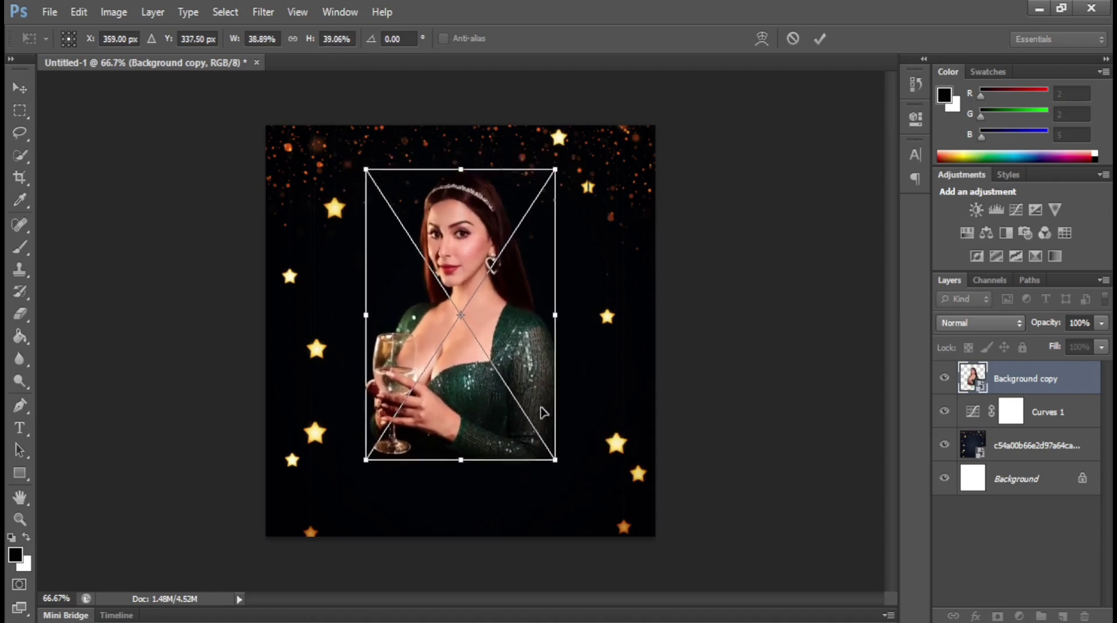
{"action": "left_click_drag", "start_coordinate": [543, 420], "coordinate": [544, 401]}
{"action": "key", "text": "Return"}
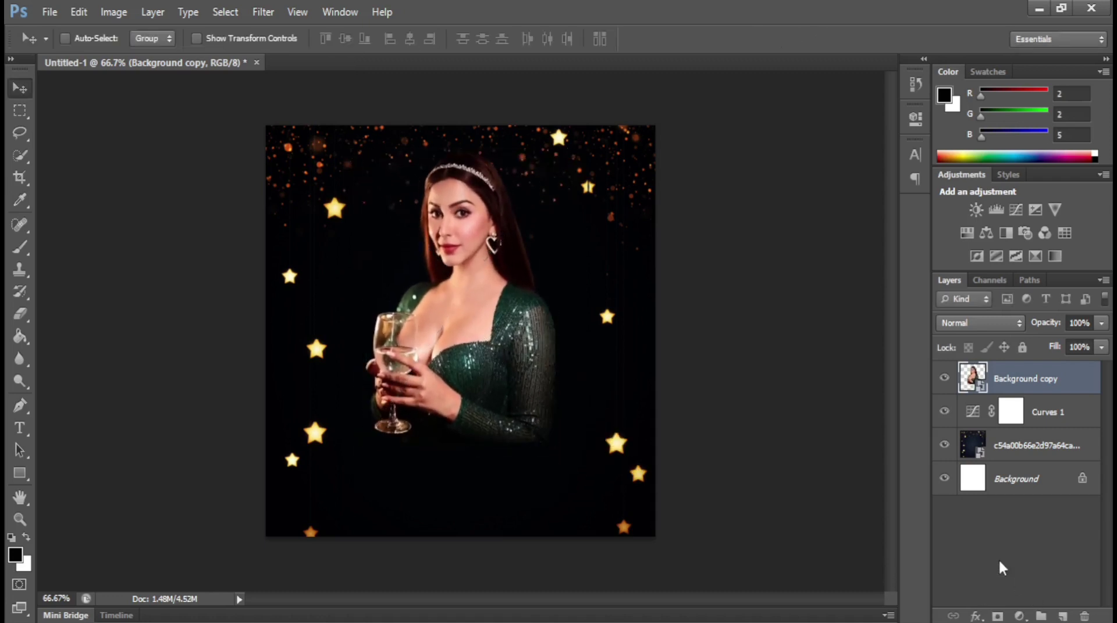
Centre the woman vertically with the Background, nudge her up, and add an empty Layer 1 above the backdrop
{"action": "left_click", "coordinate": [1037, 479], "text": "ctrl"}
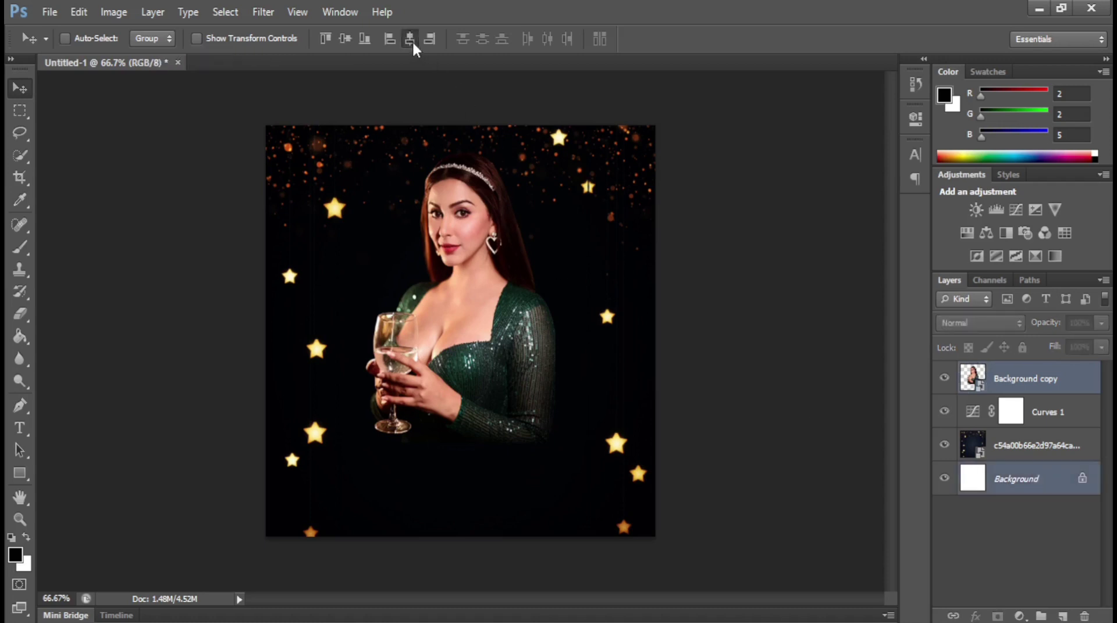
{"action": "left_click", "coordinate": [345, 39]}
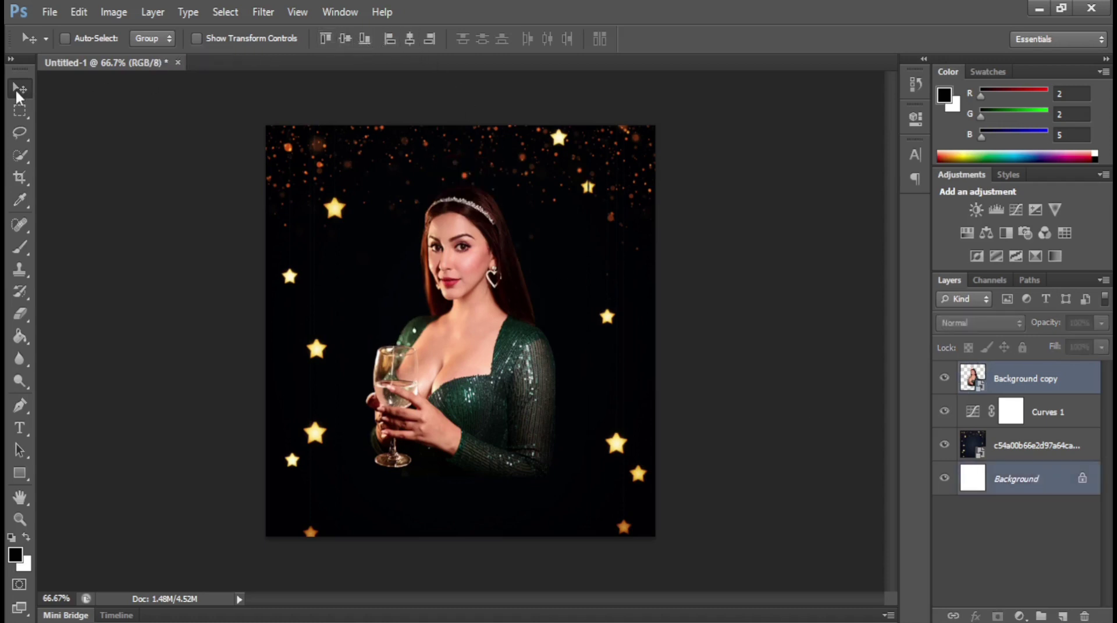
{"action": "left_click", "coordinate": [1044, 381]}
{"action": "key", "text": "shift+Up"}
{"action": "key", "text": "shift+Up"}
{"action": "key", "text": "shift+Up"}
{"action": "key", "text": "shift+Up"}
{"action": "key", "text": "shift+Up"}
{"action": "key", "text": "shift+Up"}
{"action": "key", "text": "shift+Up"}
{"action": "key", "text": "shift+Up"}
{"action": "key", "text": "shift+Up"}
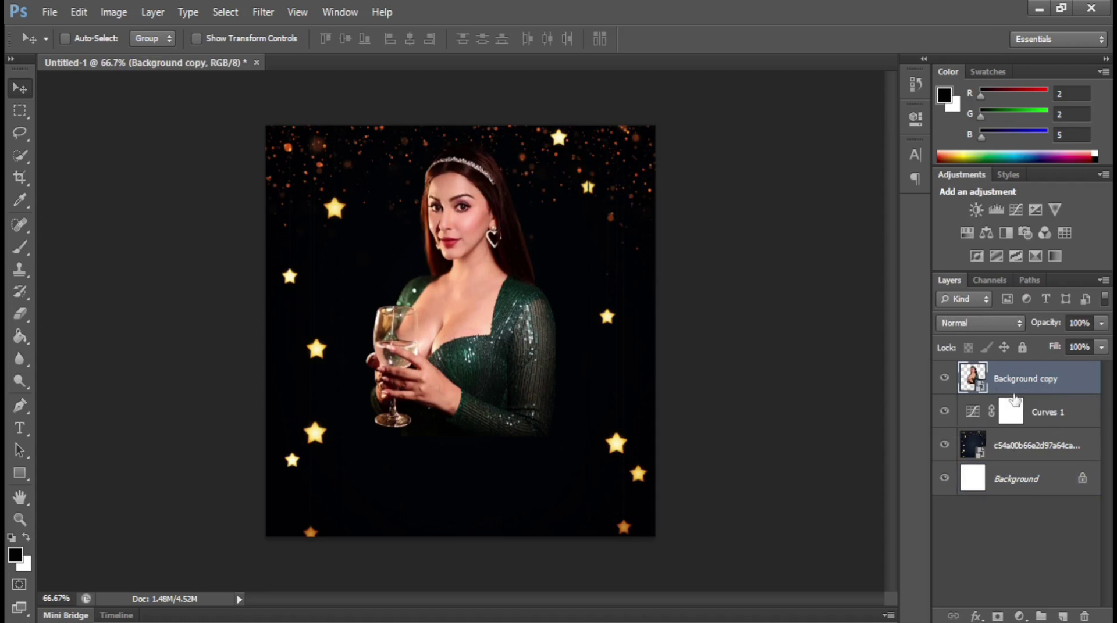
{"action": "key", "text": "ctrl+t"}
{"action": "left_click_drag", "start_coordinate": [558, 440], "coordinate": [561, 444]}
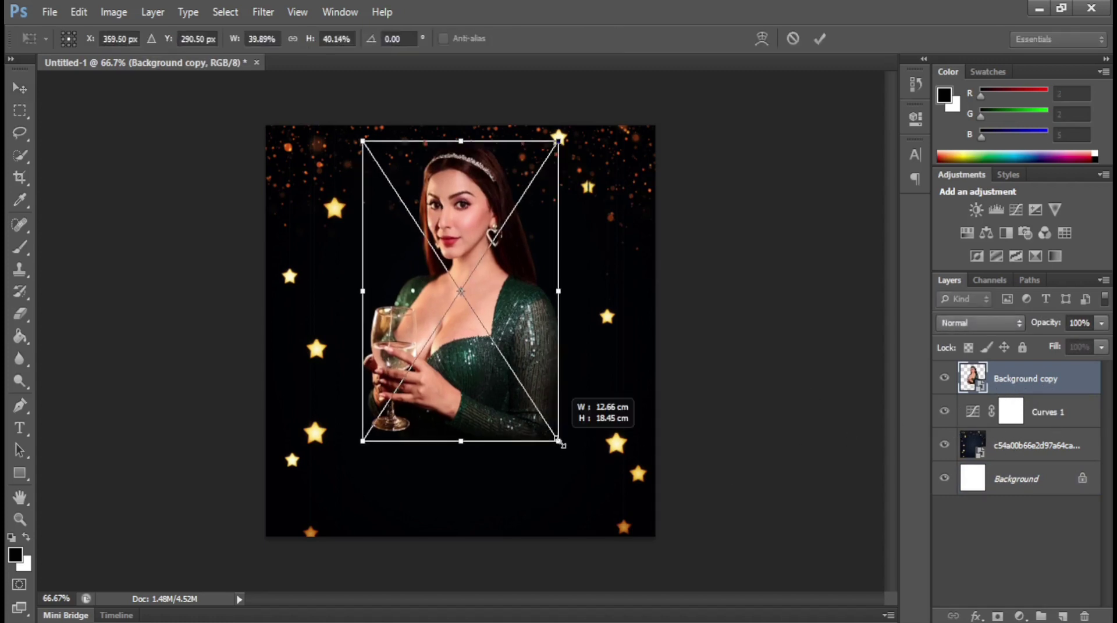
{"action": "key", "text": "Return"}
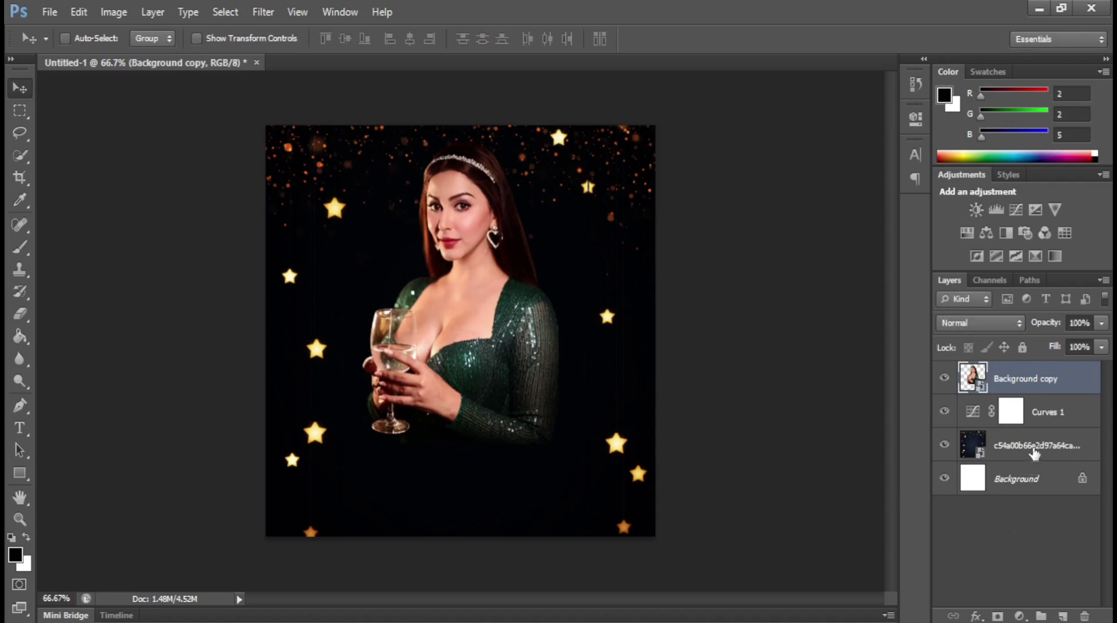
{"action": "left_click", "coordinate": [1033, 451]}
{"action": "left_click", "coordinate": [1062, 616]}
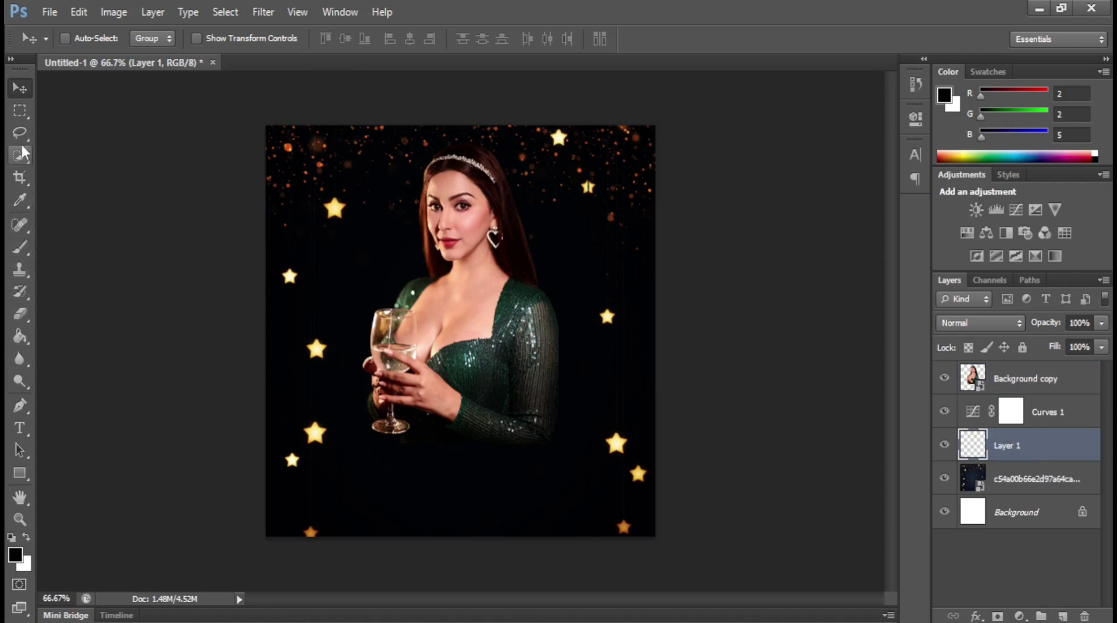
Select the lower canvas area and fill it on Layer 1 with a near-black sampled from the backdrop
{"action": "left_click", "coordinate": [20, 111]}
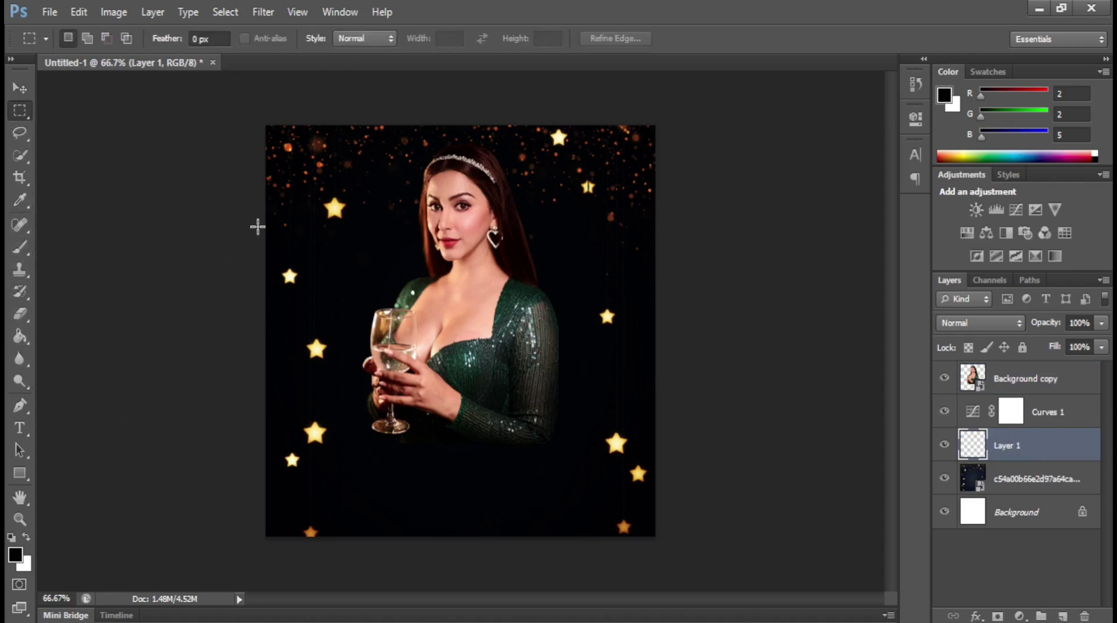
{"action": "left_click_drag", "start_coordinate": [258, 227], "coordinate": [669, 599]}
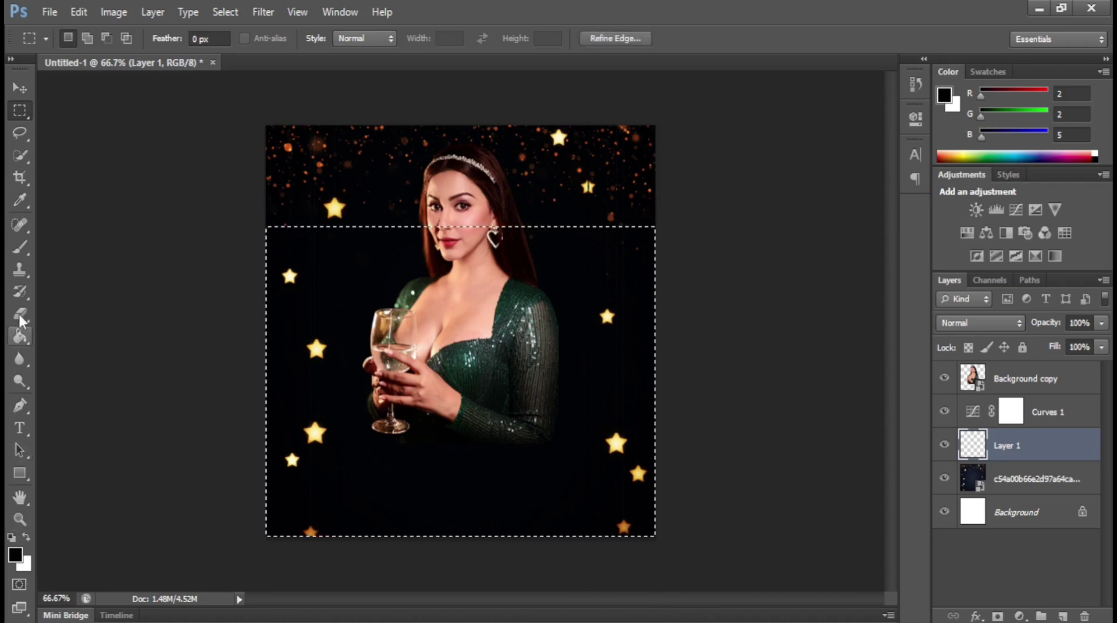
{"action": "left_click", "coordinate": [22, 337]}
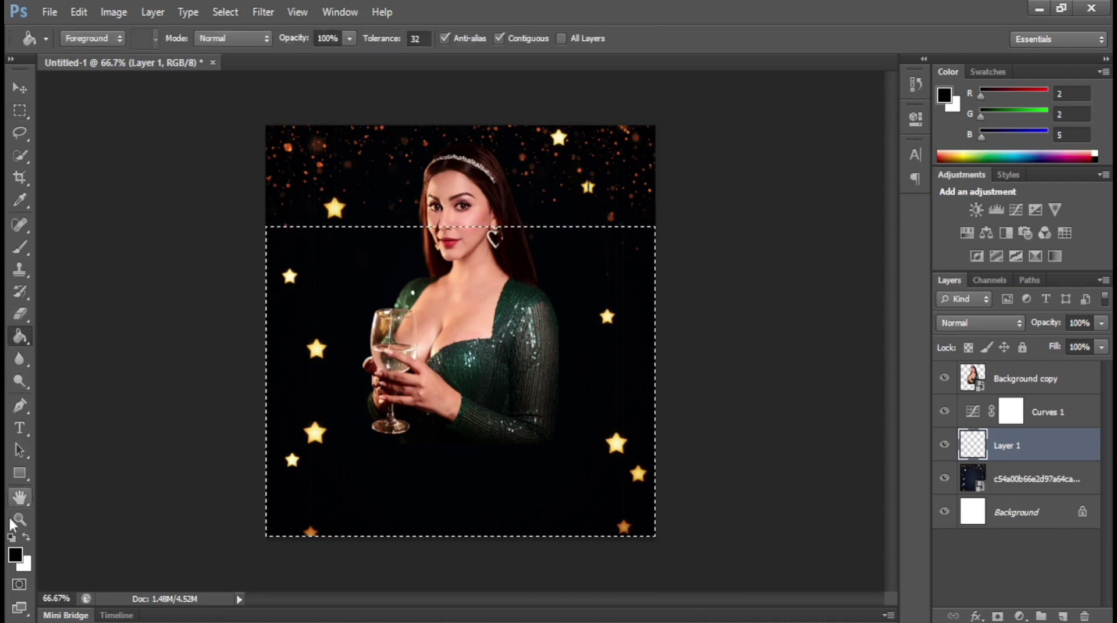
{"action": "left_click", "coordinate": [16, 555]}
{"action": "left_click_drag", "start_coordinate": [287, 248], "coordinate": [314, 218]}
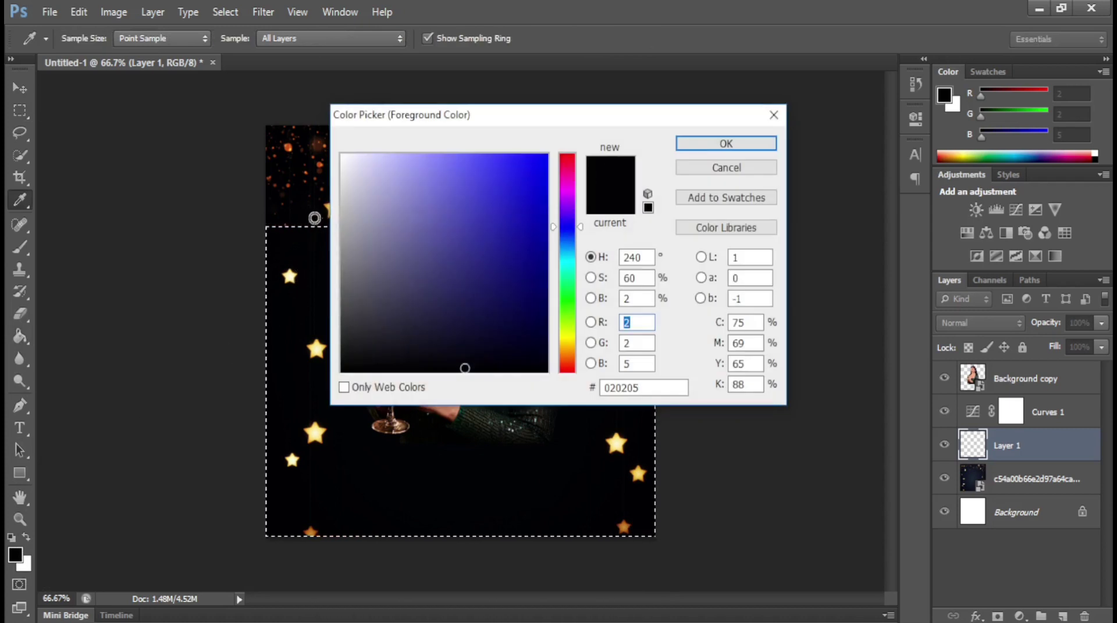
{"action": "left_click", "coordinate": [734, 143]}
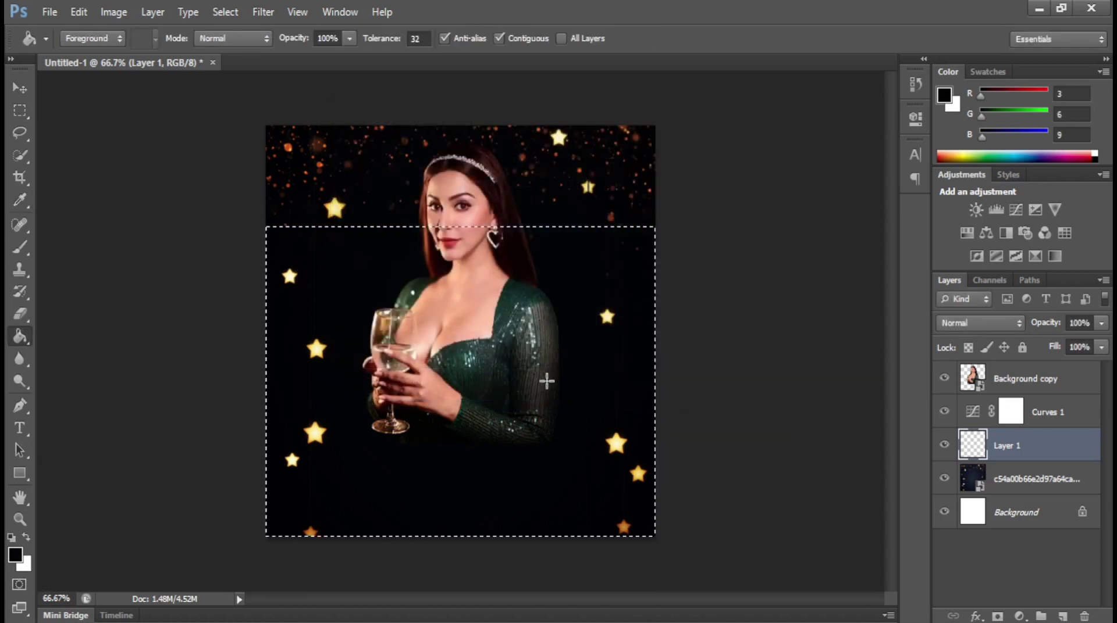
{"action": "left_click", "coordinate": [599, 371]}
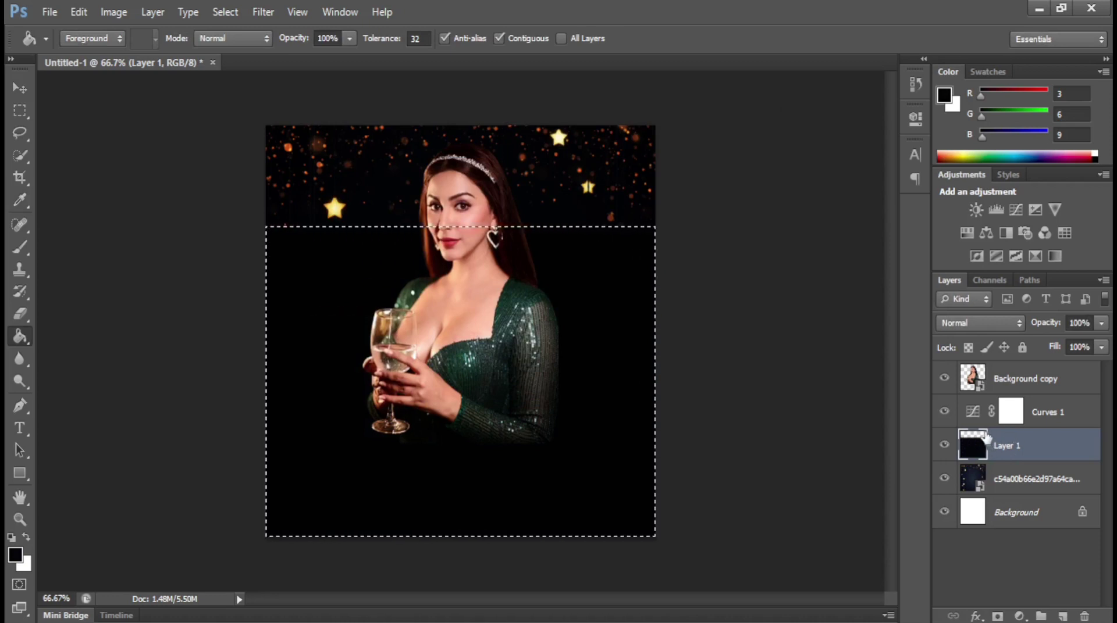
{"action": "key", "text": "ctrl+d"}
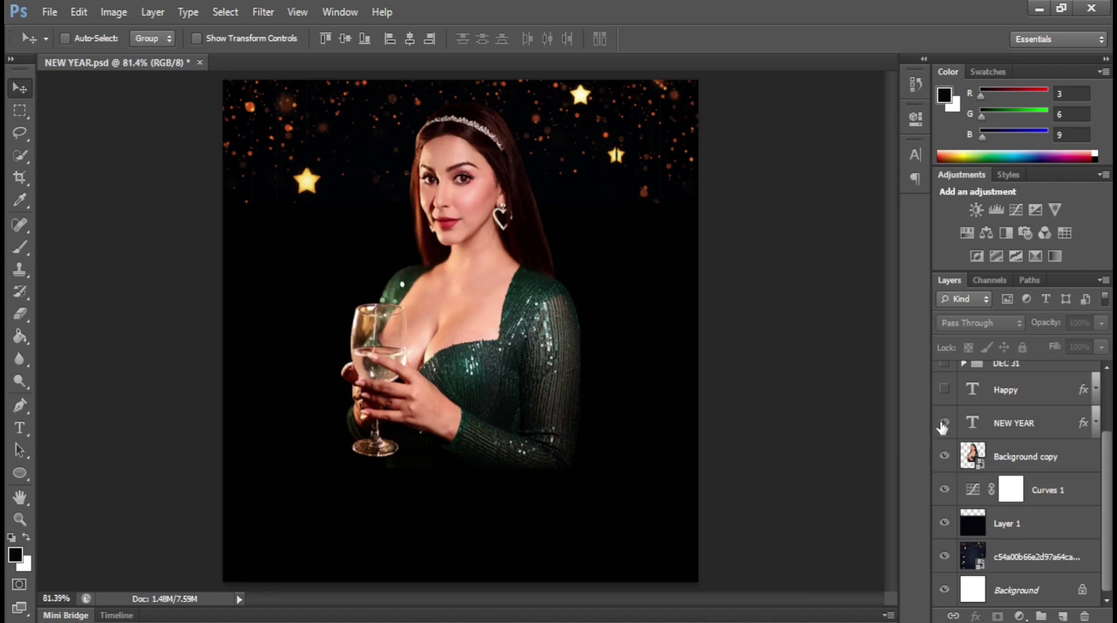
Show the Happy and NEW YEAR text layers and enlarge them together to about 105%
{"action": "left_click", "coordinate": [943, 423]}
{"action": "left_click", "coordinate": [944, 389]}
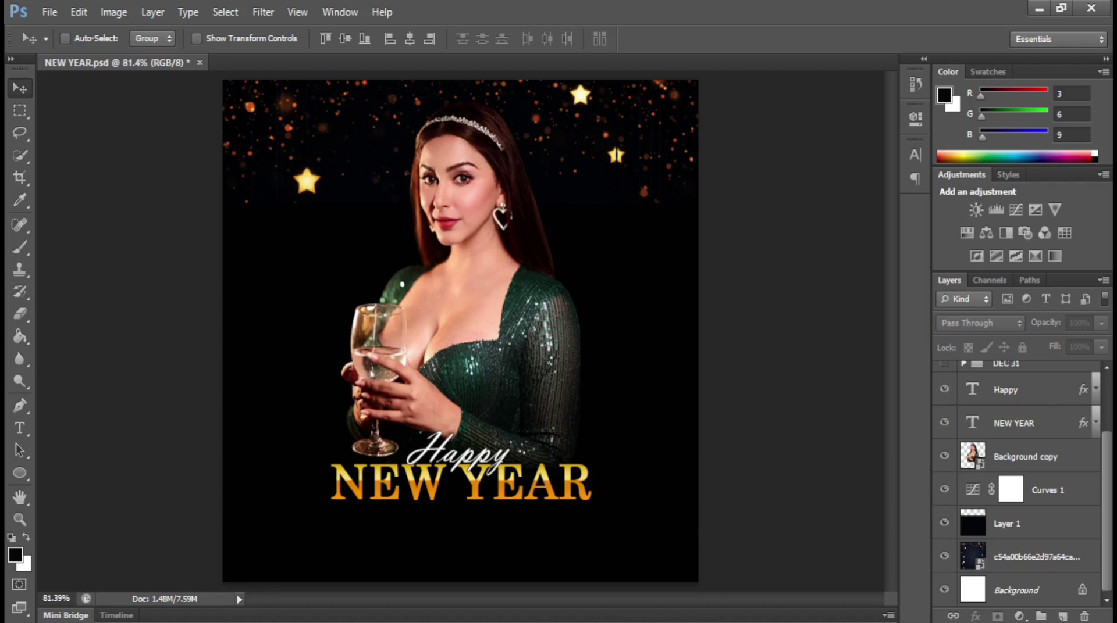
{"action": "left_click", "coordinate": [1015, 430]}
{"action": "left_click", "coordinate": [1015, 398], "text": "shift"}
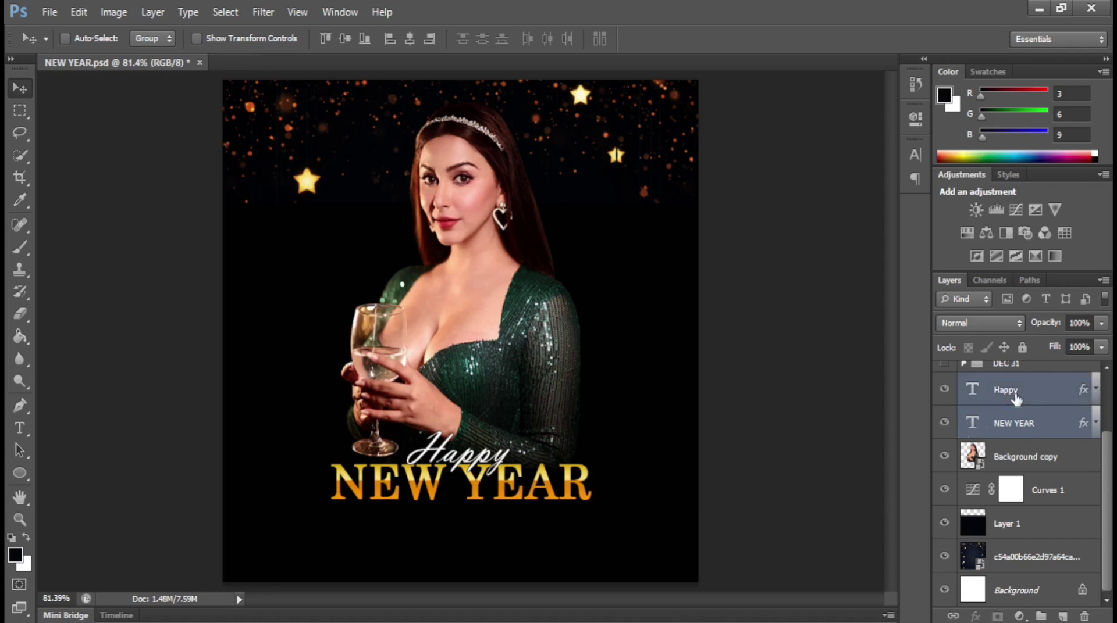
{"action": "key", "text": "ctrl+t"}
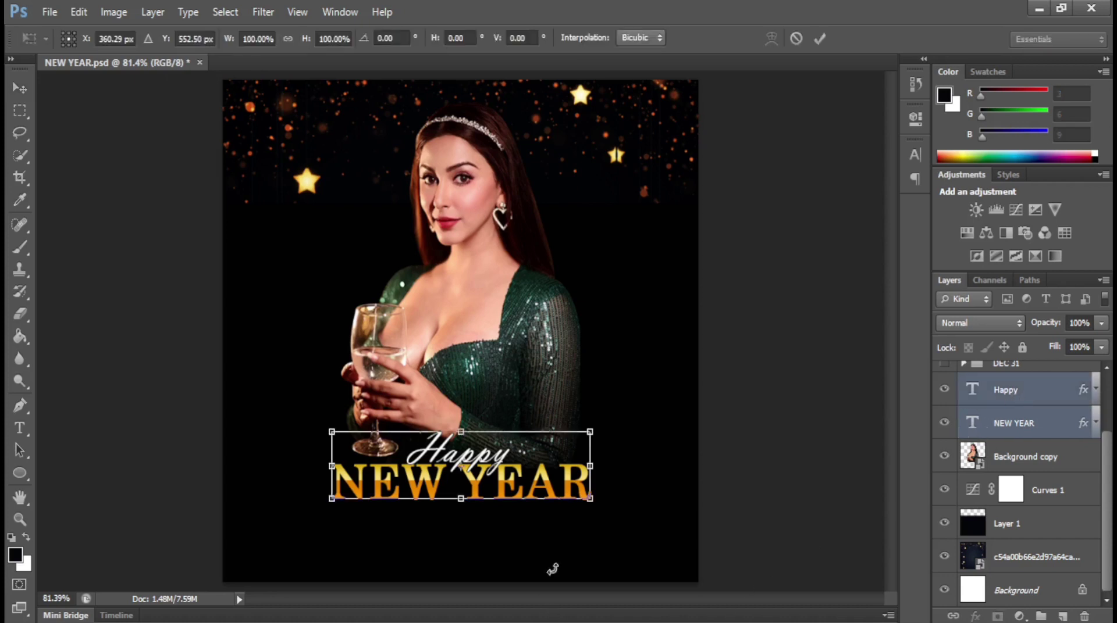
{"action": "left_click_drag", "start_coordinate": [589, 499], "coordinate": [599, 505]}
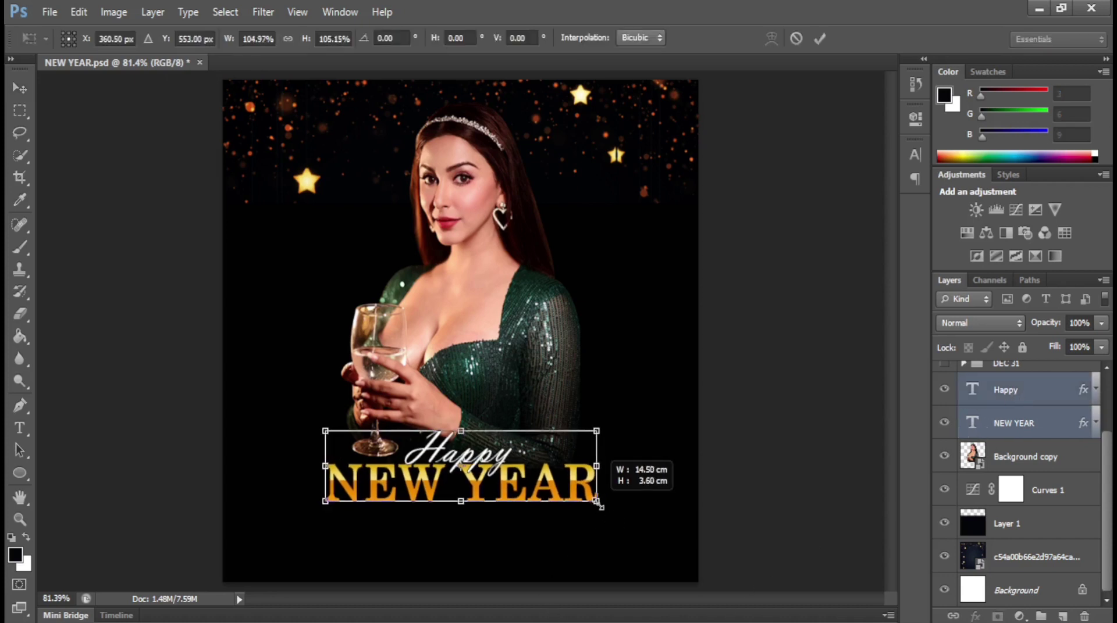
{"action": "key", "text": "Return"}
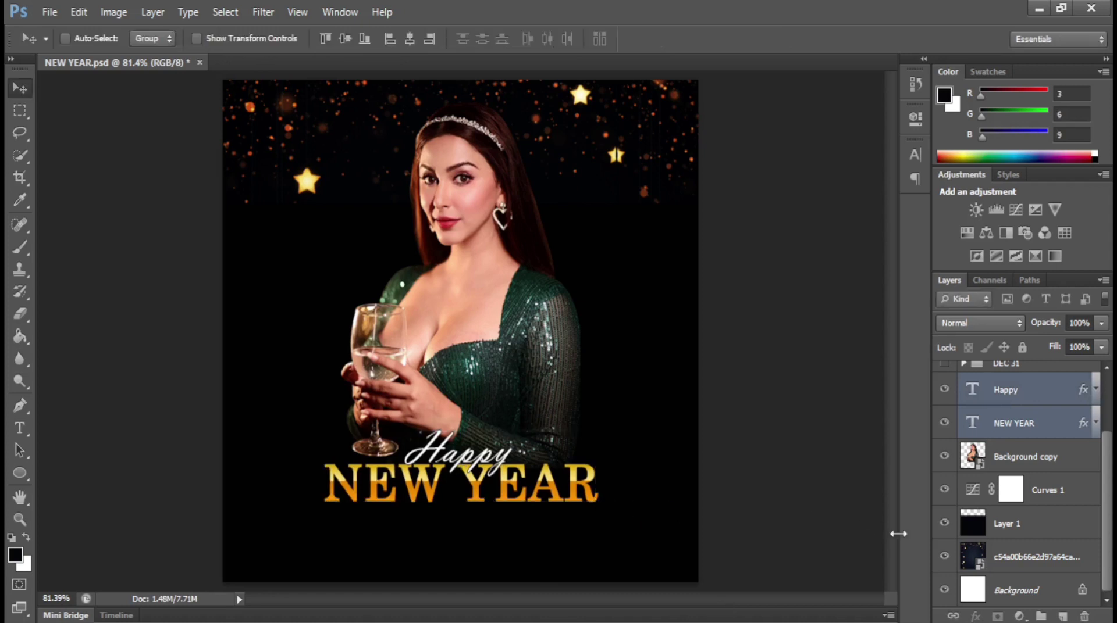
{"action": "scroll", "coordinate": [974, 487], "scroll_direction": "up", "scroll_amount": 3}
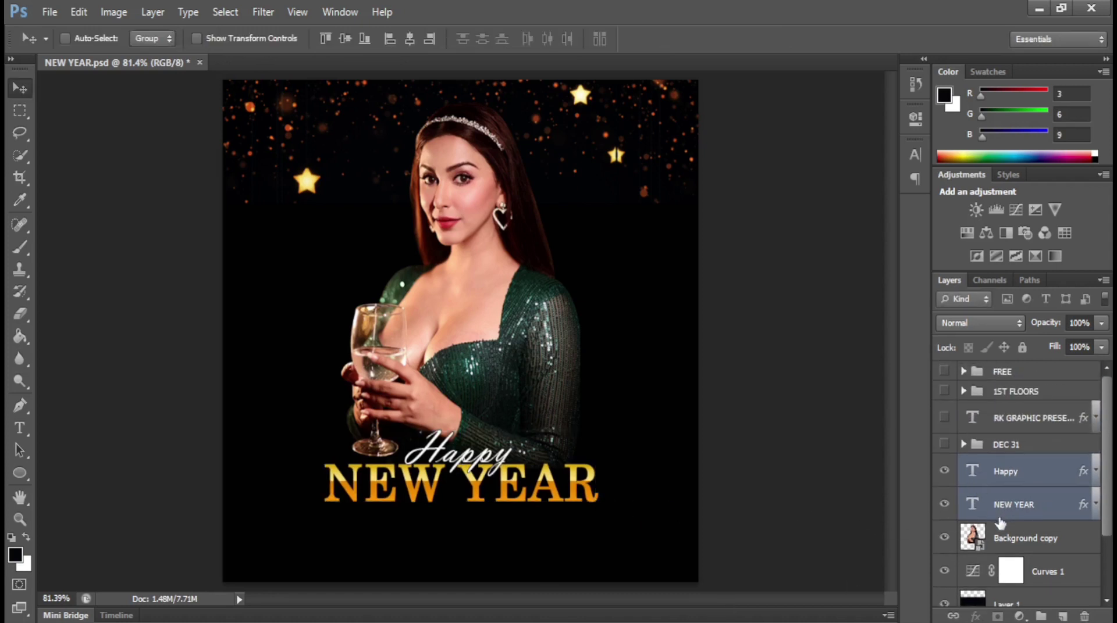
Undo that resize and rescale both title layers to about 106% instead
{"action": "key", "text": "ctrl+z"}
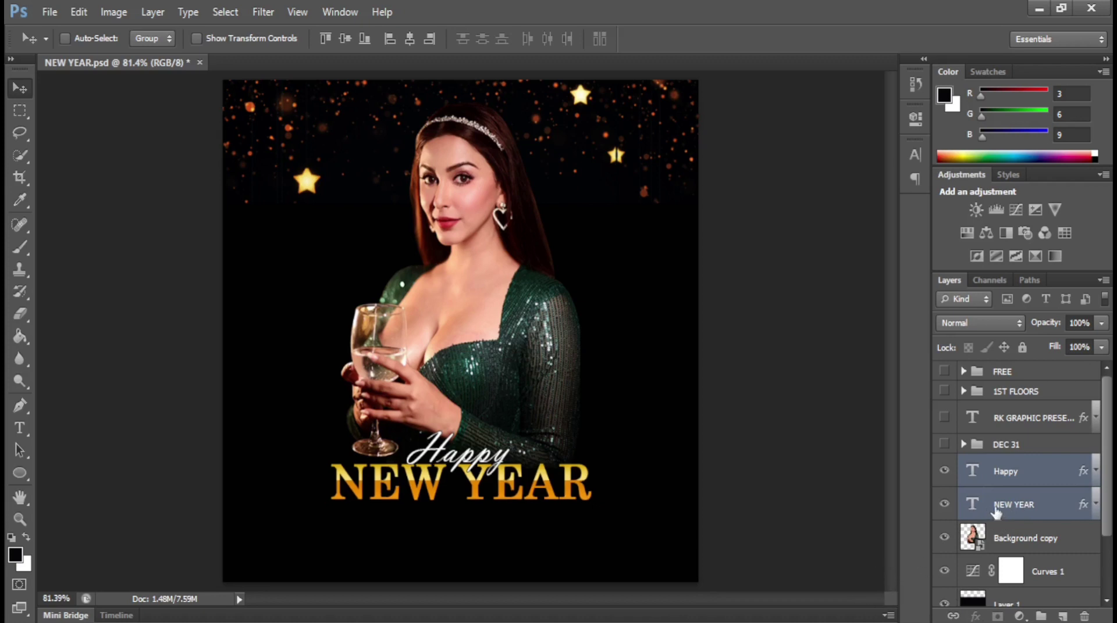
{"action": "left_click", "coordinate": [996, 511]}
{"action": "left_click", "coordinate": [1005, 473]}
{"action": "scroll", "coordinate": [1007, 518], "scroll_direction": "down", "scroll_amount": 3}
{"action": "left_click", "coordinate": [1017, 399], "text": "shift"}
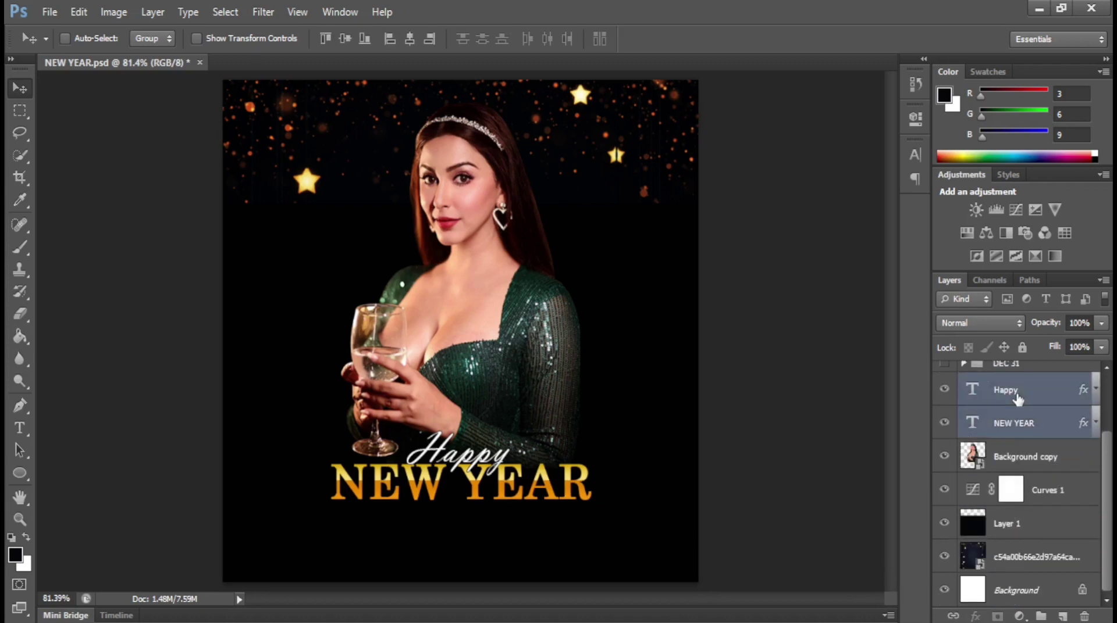
{"action": "key", "text": "ctrl+t"}
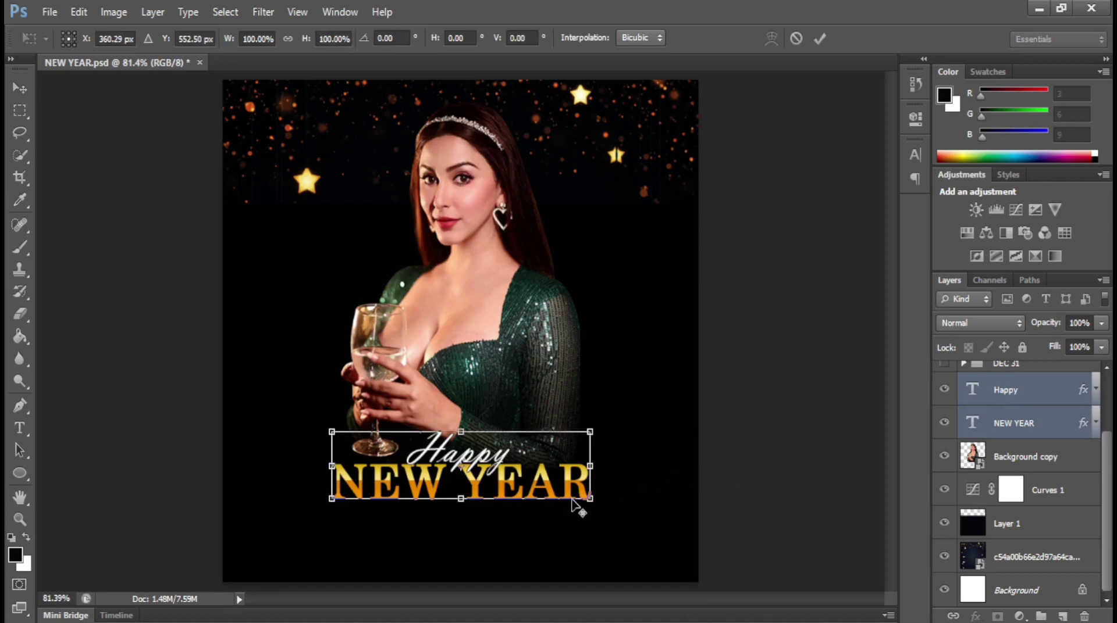
{"action": "left_click_drag", "start_coordinate": [592, 502], "coordinate": [599, 507]}
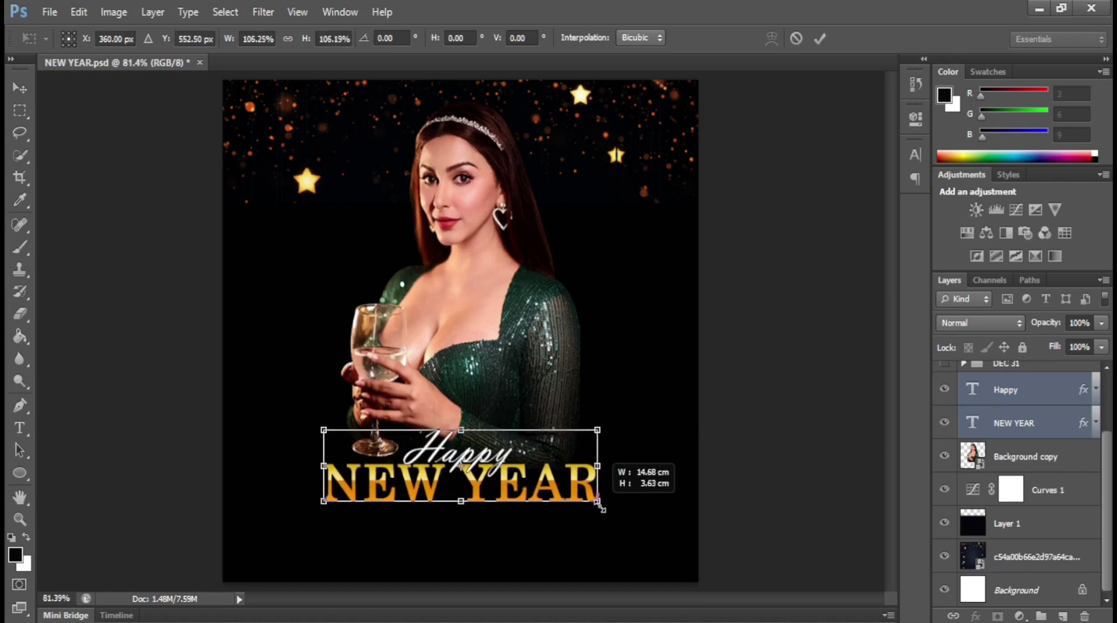
{"action": "key", "text": "Return"}
{"action": "scroll", "coordinate": [1057, 452], "scroll_direction": "up", "scroll_amount": 3}
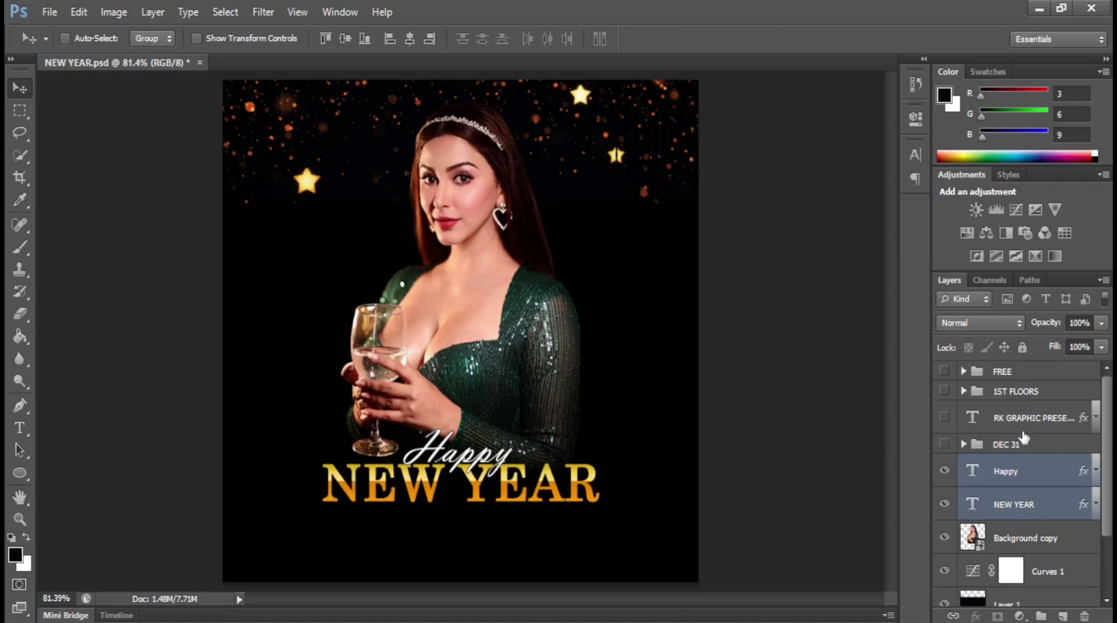
Turn on the RK GRAPHIC PRESENTS, 1ST FLOORS, FREE and DEC 31 layers, then select the DEC 31 group
{"action": "left_click", "coordinate": [943, 418]}
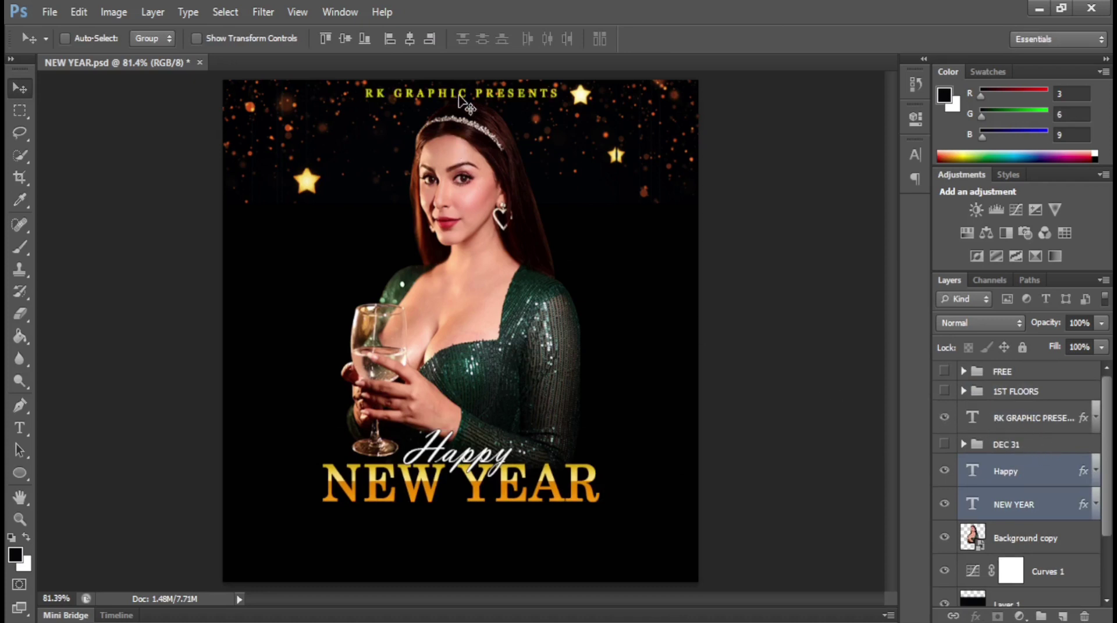
{"action": "left_click", "coordinate": [944, 392]}
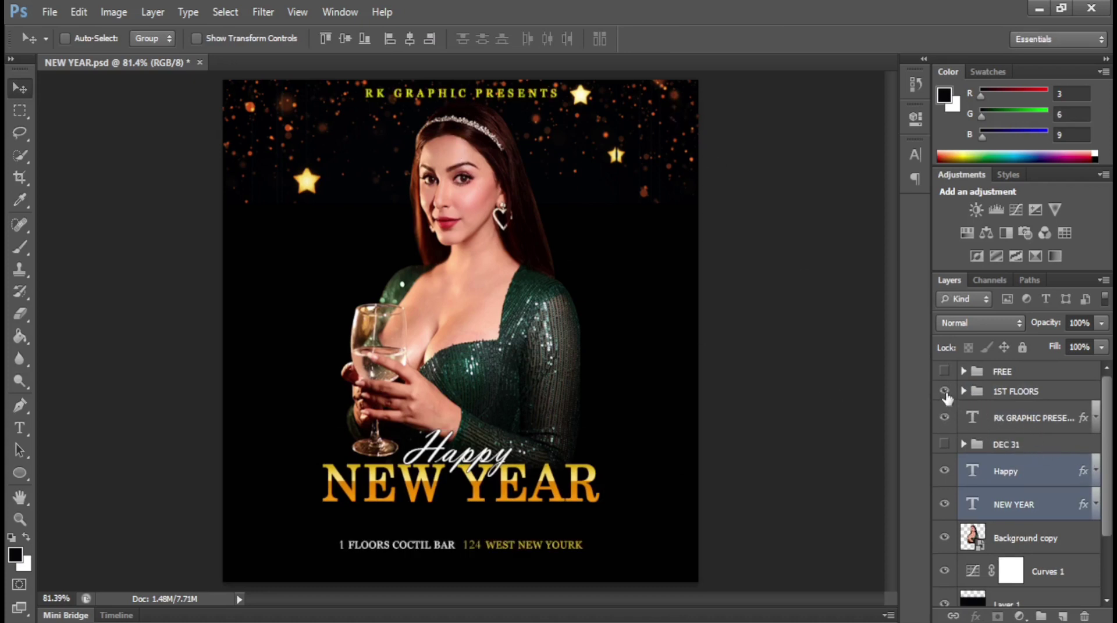
{"action": "left_click", "coordinate": [943, 372]}
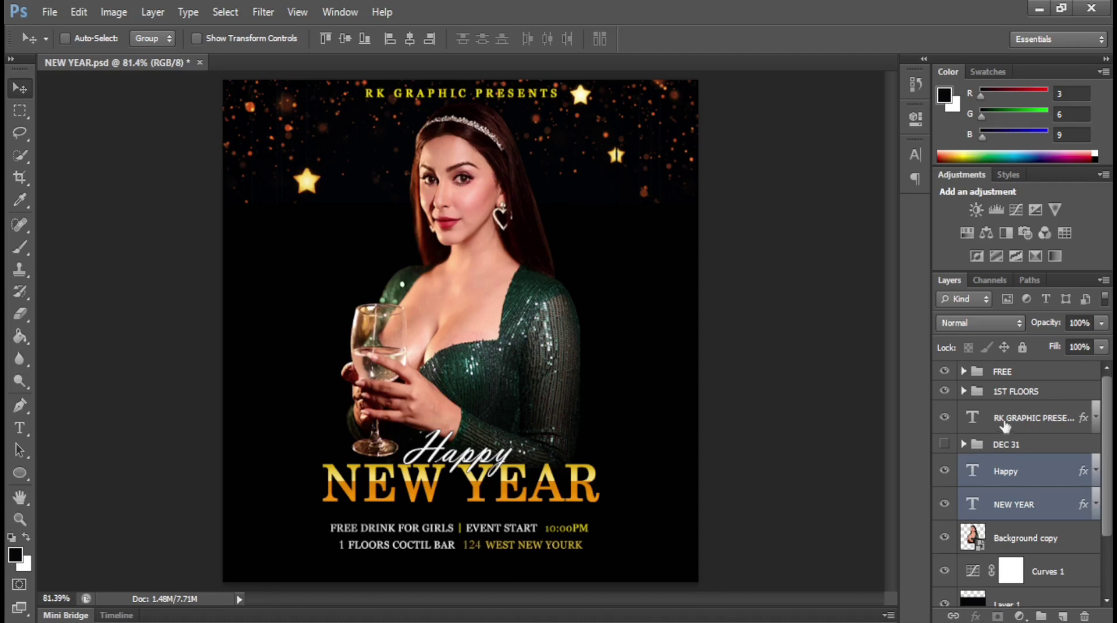
{"action": "left_click", "coordinate": [943, 445]}
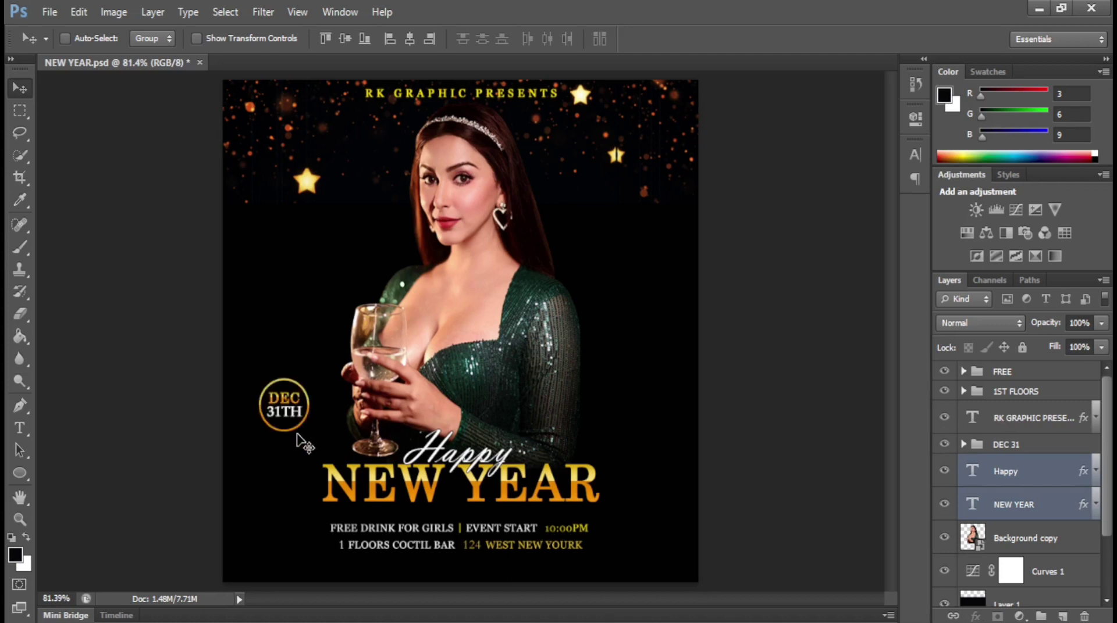
{"action": "key", "text": "ctrl+t"}
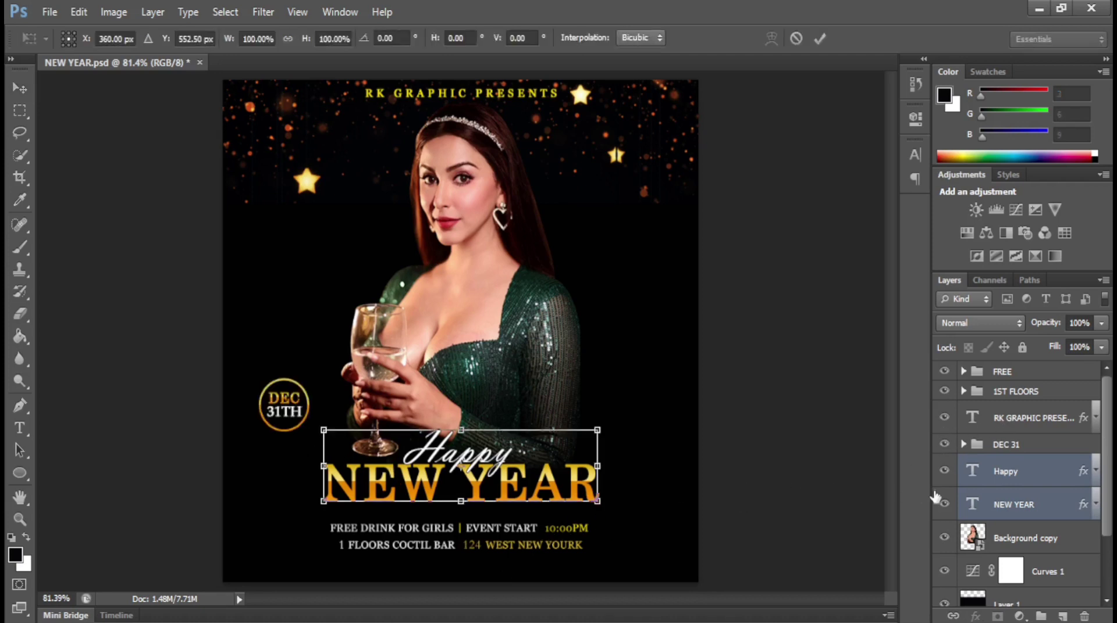
{"action": "key", "text": "Return"}
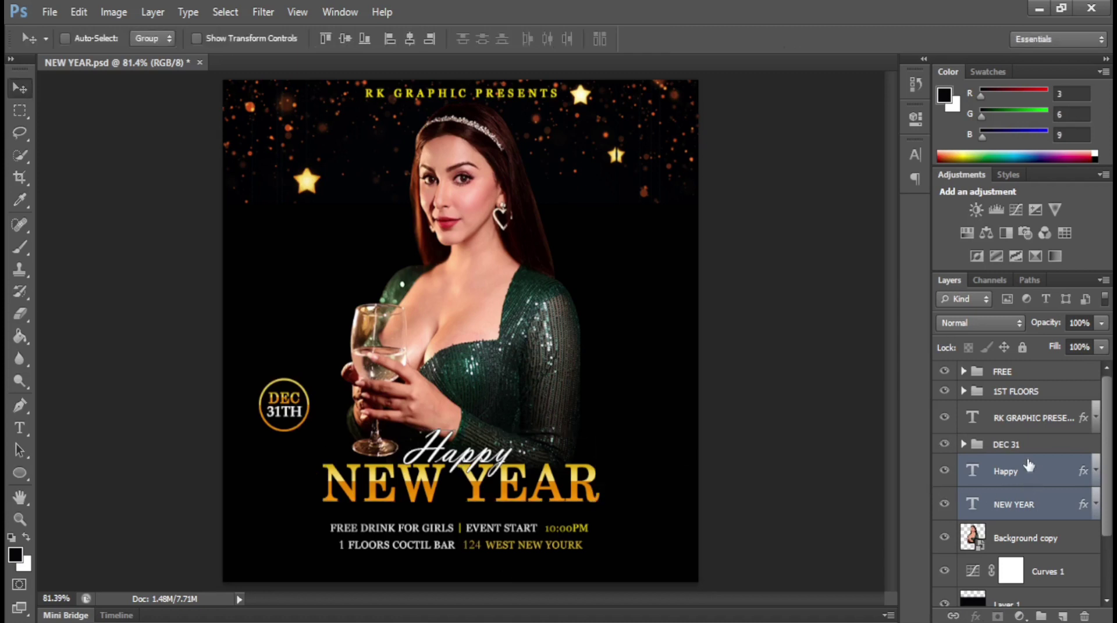
{"action": "left_click", "coordinate": [1024, 446]}
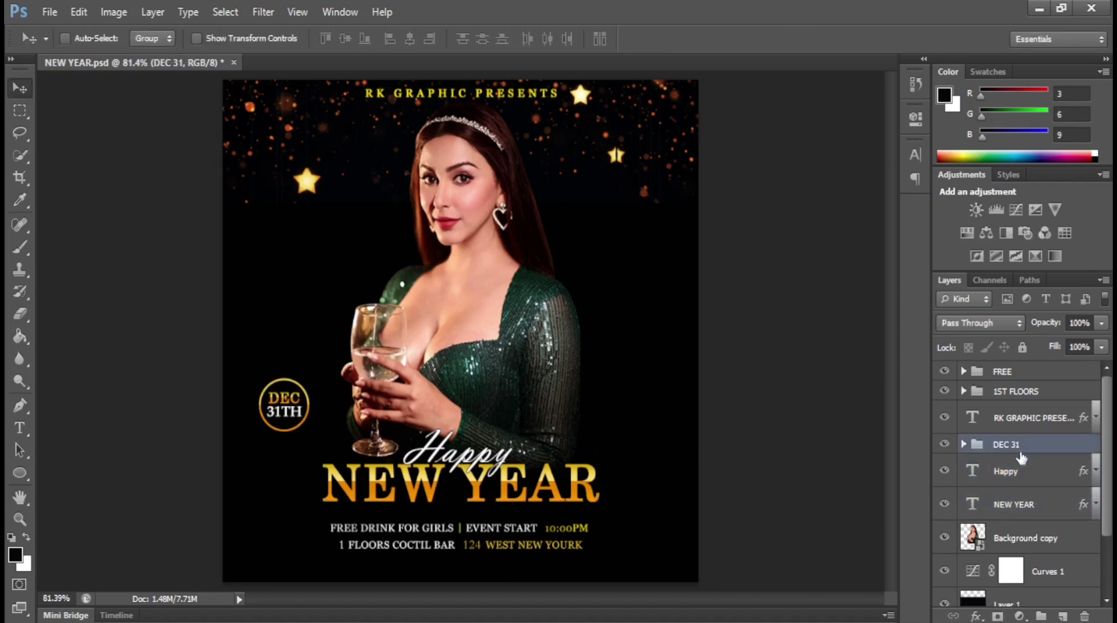
Rotate the DEC 31TH badge to -15° and enlarge it to about 128%
{"action": "key", "text": "ctrl+t"}
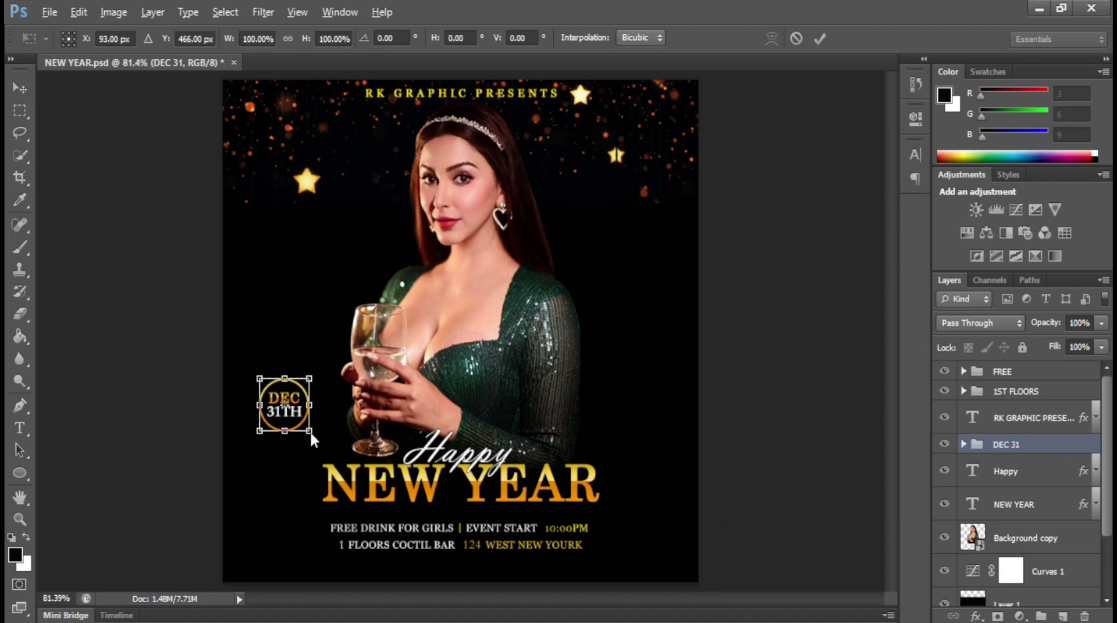
{"action": "left_click_drag", "start_coordinate": [325, 441], "coordinate": [313, 386]}
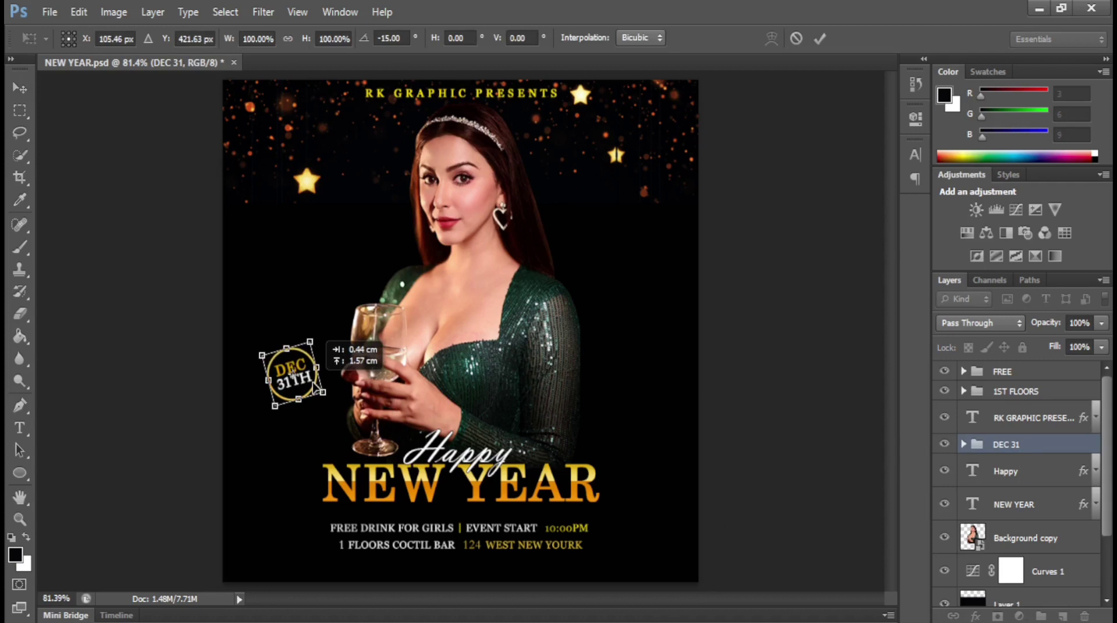
{"action": "left_click_drag", "start_coordinate": [328, 395], "coordinate": [338, 407]}
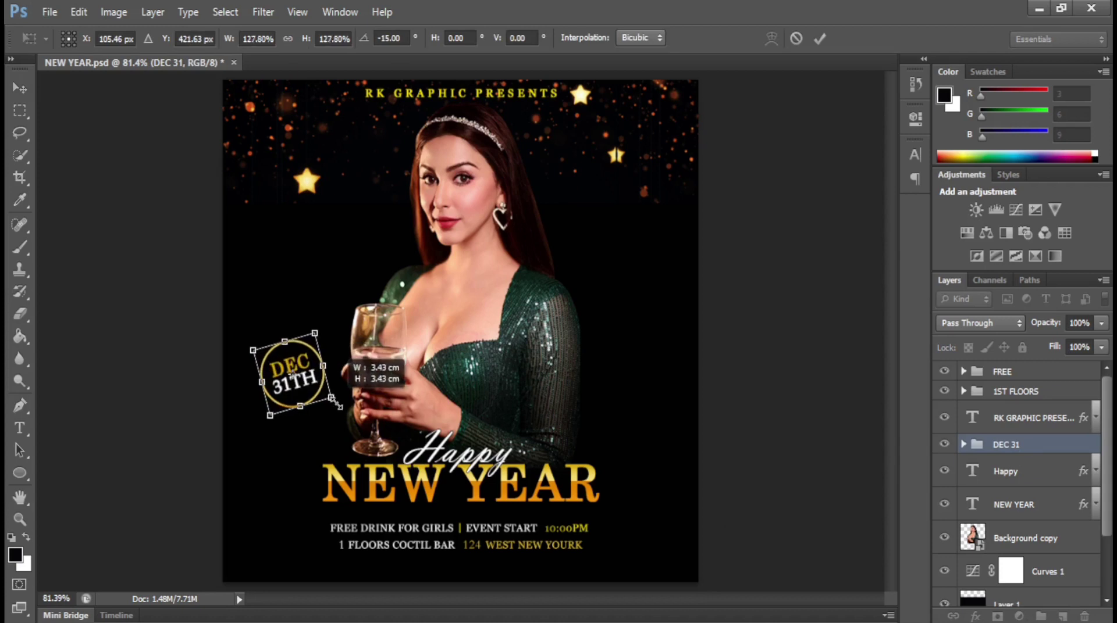
{"action": "key", "text": "Return"}
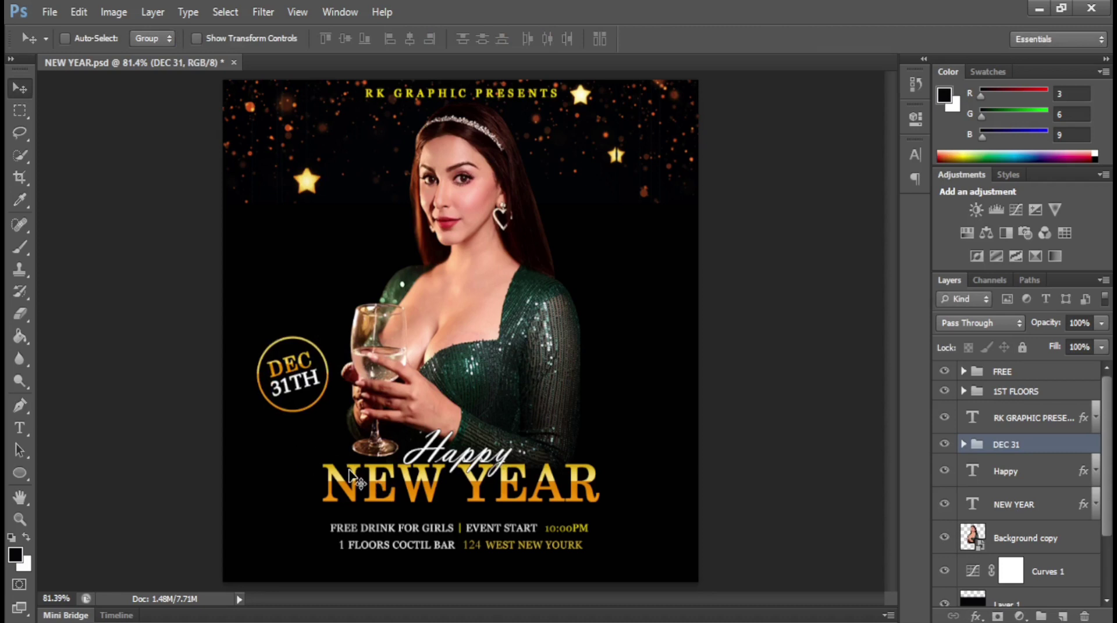
{"action": "left_click", "coordinate": [1028, 372]}
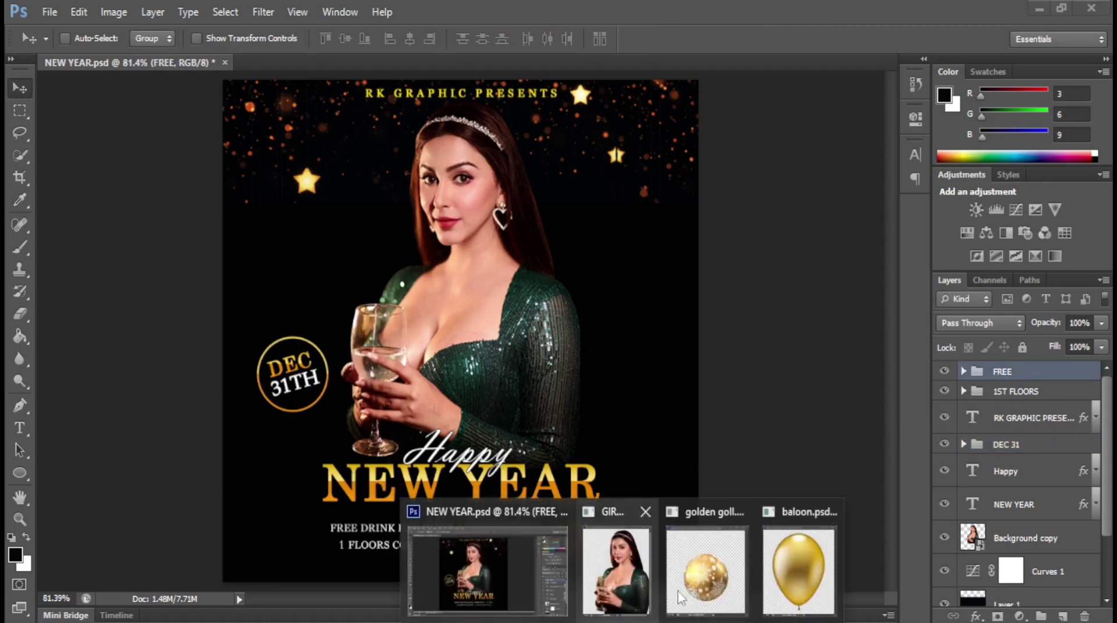
Copy the gold ornament ball from its document onto the poster's upper right
{"action": "left_click", "coordinate": [695, 588]}
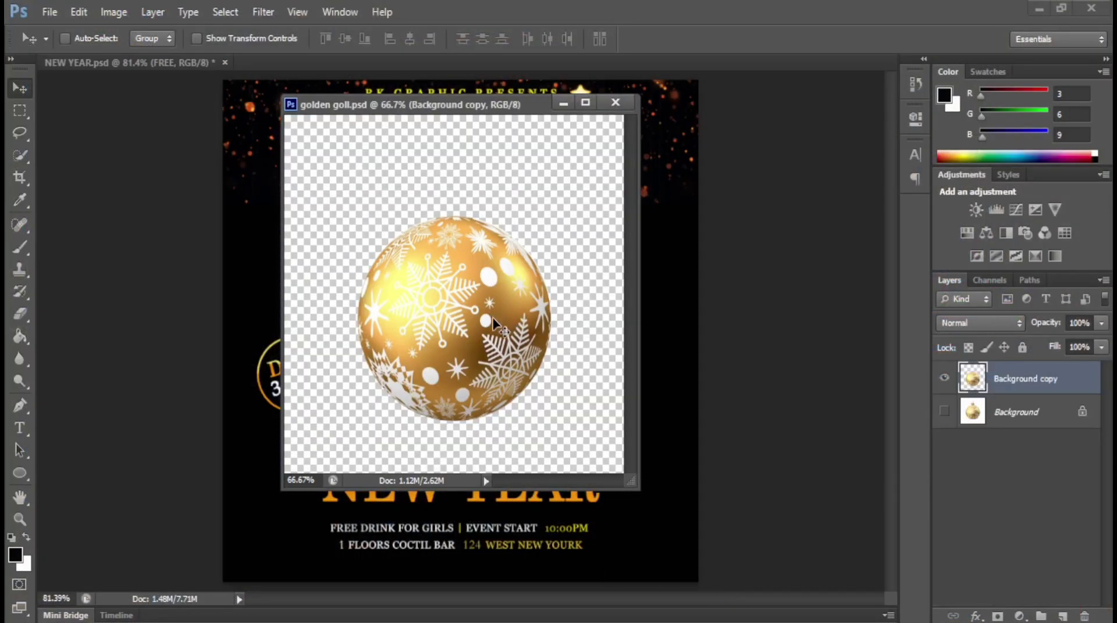
{"action": "left_click_drag", "start_coordinate": [493, 321], "coordinate": [683, 512]}
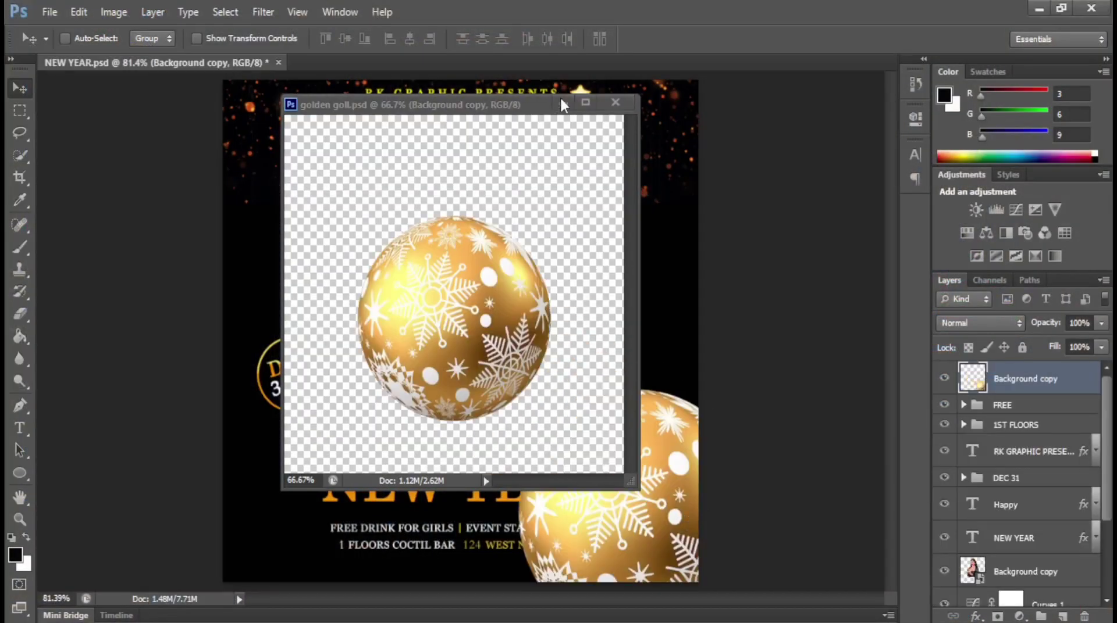
{"action": "left_click", "coordinate": [561, 103]}
{"action": "left_click_drag", "start_coordinate": [666, 469], "coordinate": [595, 167]}
Shrink the gold ball in two transform passes to its final size in the top-right corner
{"action": "key", "text": "ctrl+t"}
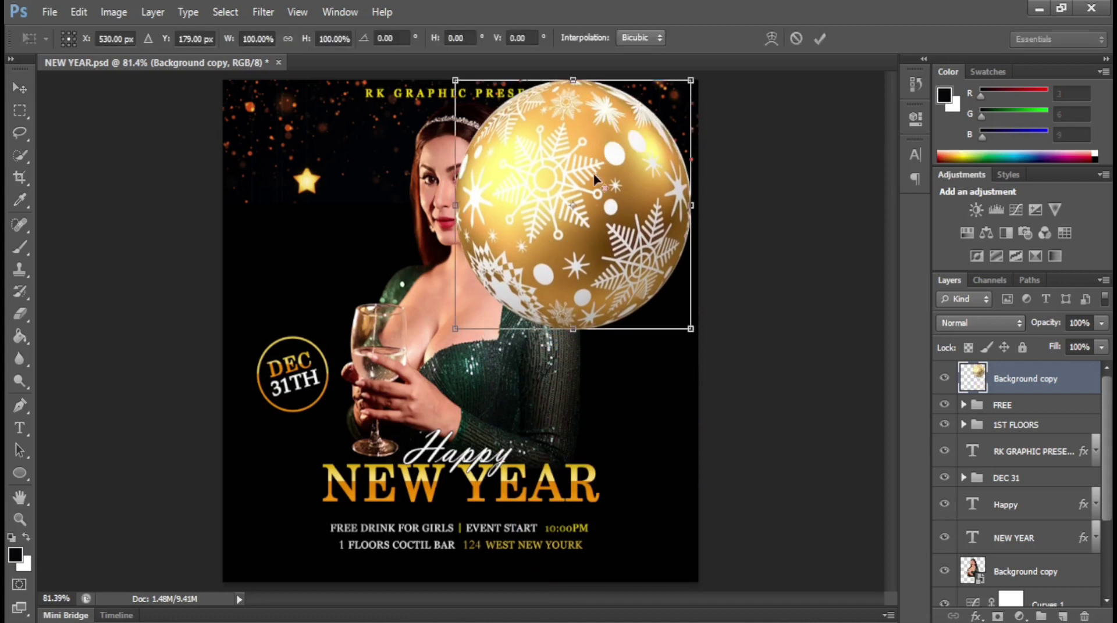
{"action": "mouse_move", "coordinate": [691, 330]}
{"action": "left_mouse_down"}
{"action": "mouse_move", "coordinate": [630, 247]}
{"action": "mouse_move", "coordinate": [675, 210]}
{"action": "mouse_move", "coordinate": [665, 211]}
{"action": "left_mouse_up"}
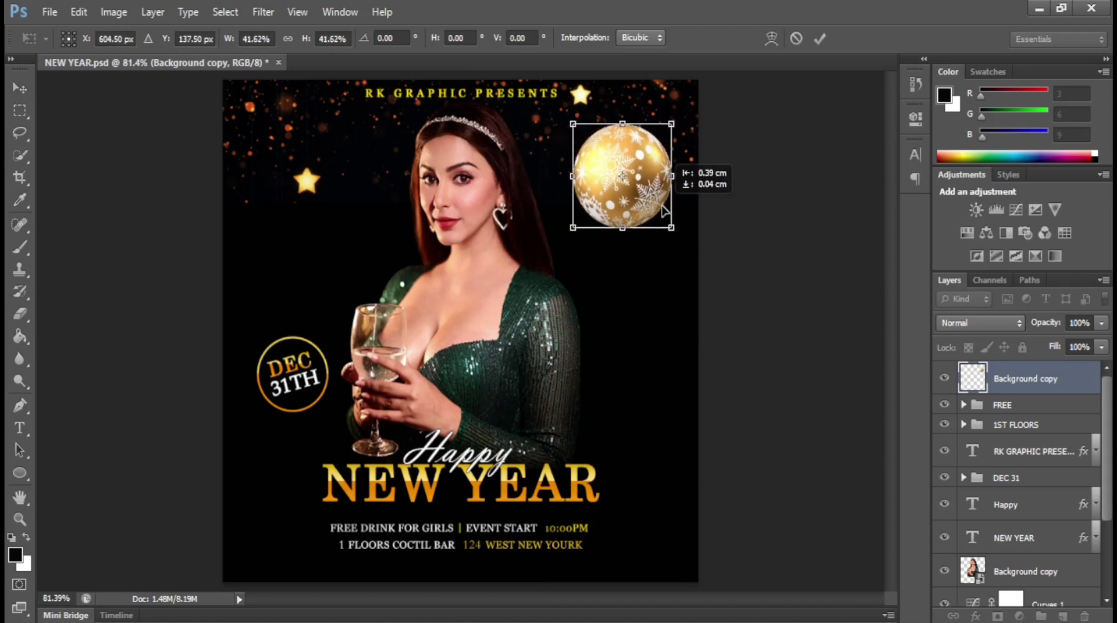
{"action": "key", "text": "Return"}
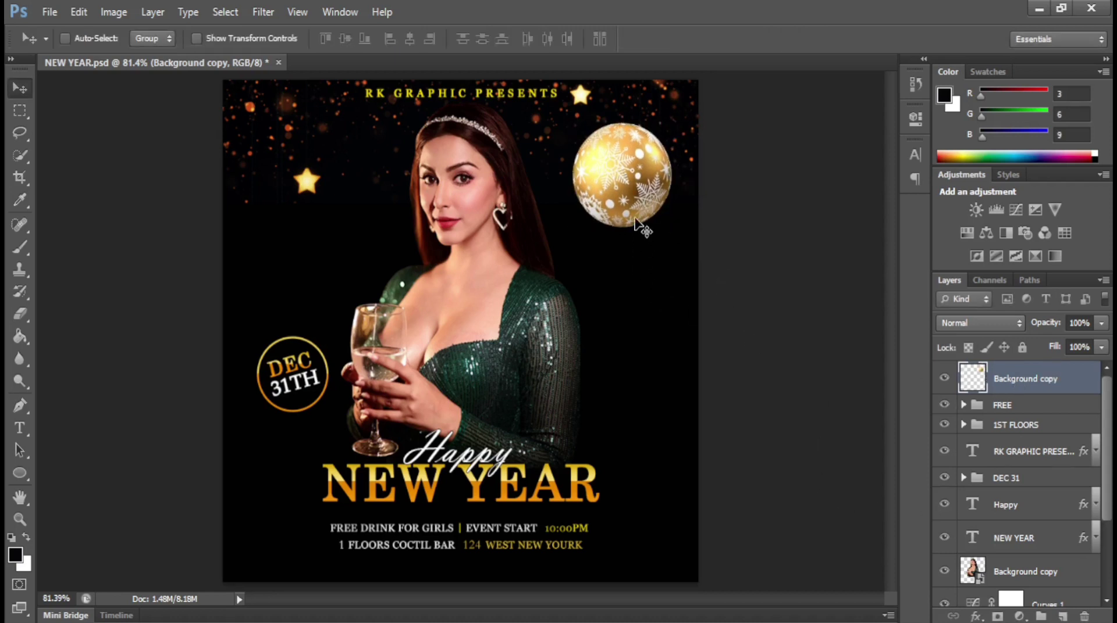
{"action": "key", "text": "ctrl+t"}
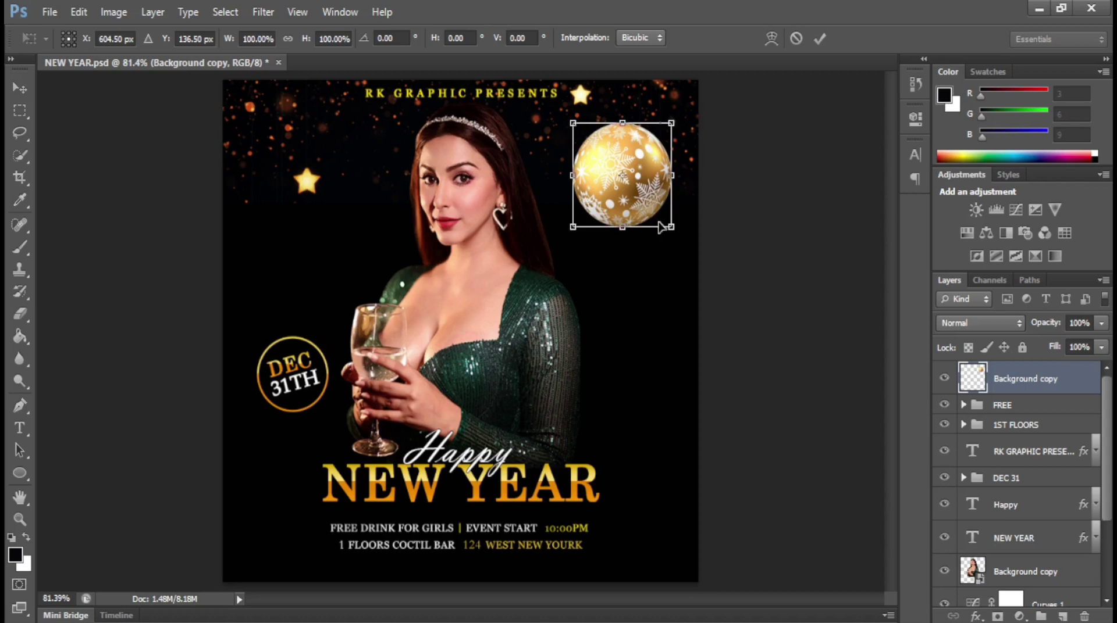
{"action": "left_click_drag", "start_coordinate": [671, 227], "coordinate": [665, 208]}
{"action": "key", "text": "Return"}
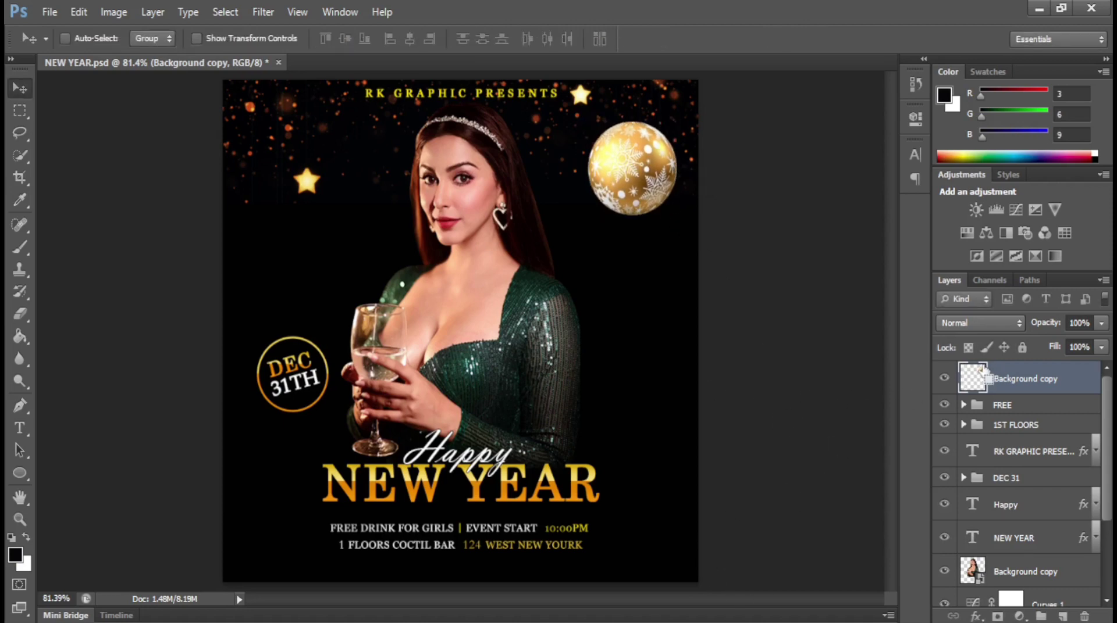
Give the gold ball layer a drop shadow through Blending Options
{"action": "right_click", "coordinate": [1023, 379]}
{"action": "left_click", "coordinate": [959, 48]}
{"action": "left_click_drag", "start_coordinate": [756, 98], "coordinate": [824, 210]}
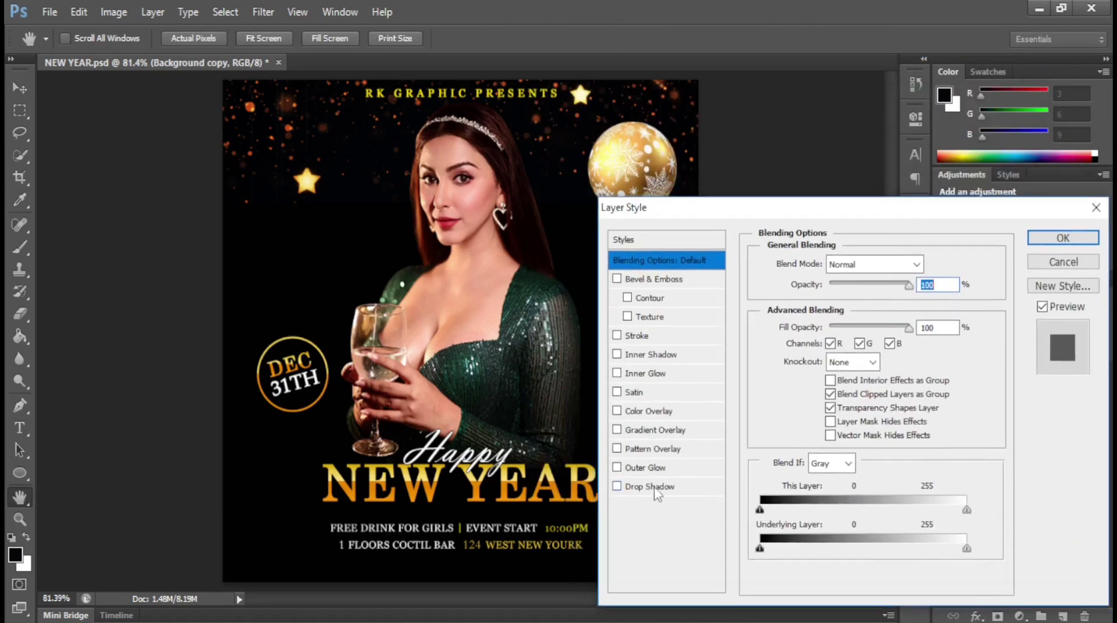
{"action": "left_click", "coordinate": [650, 487]}
{"action": "left_click_drag", "start_coordinate": [901, 219], "coordinate": [903, 260]}
{"action": "mouse_move", "coordinate": [821, 417]}
{"action": "left_mouse_down"}
{"action": "mouse_move", "coordinate": [841, 424]}
{"action": "mouse_move", "coordinate": [852, 386]}
{"action": "left_mouse_up"}
{"action": "left_click", "coordinate": [1062, 279]}
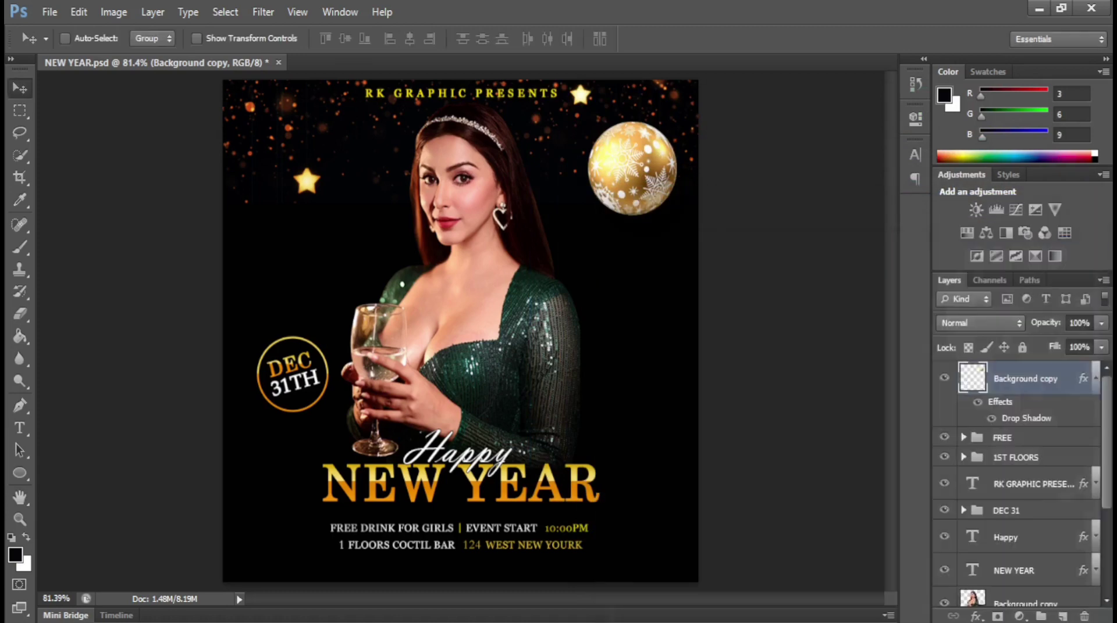
Duplicate the gold ball layer and move the copy to the upper left
{"action": "left_click", "coordinate": [1095, 381]}
{"action": "key", "text": "ctrl+j"}
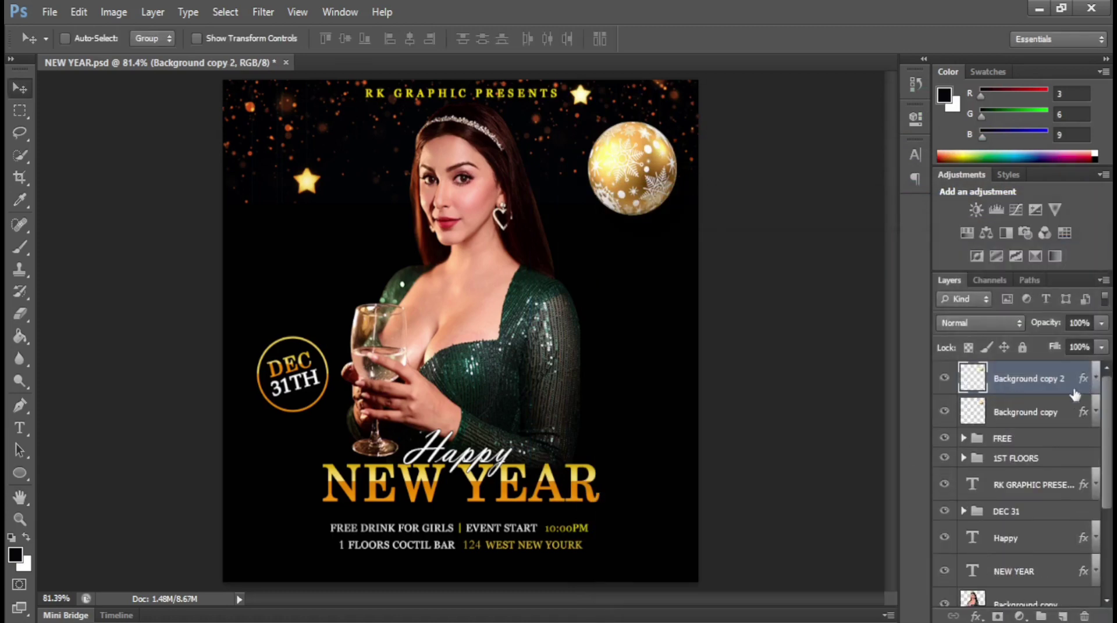
{"action": "left_click_drag", "start_coordinate": [659, 200], "coordinate": [310, 245]}
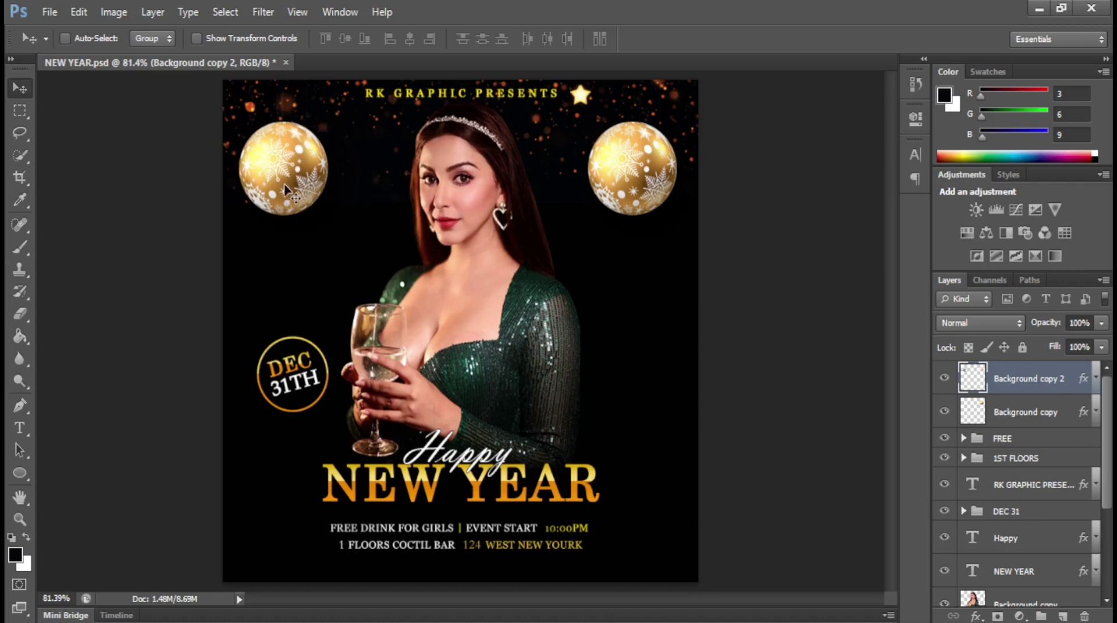
{"action": "mouse_move", "coordinate": [285, 186]}
{"action": "left_mouse_down"}
{"action": "mouse_move", "coordinate": [270, 142]}
{"action": "mouse_move", "coordinate": [290, 191]}
{"action": "left_mouse_up"}
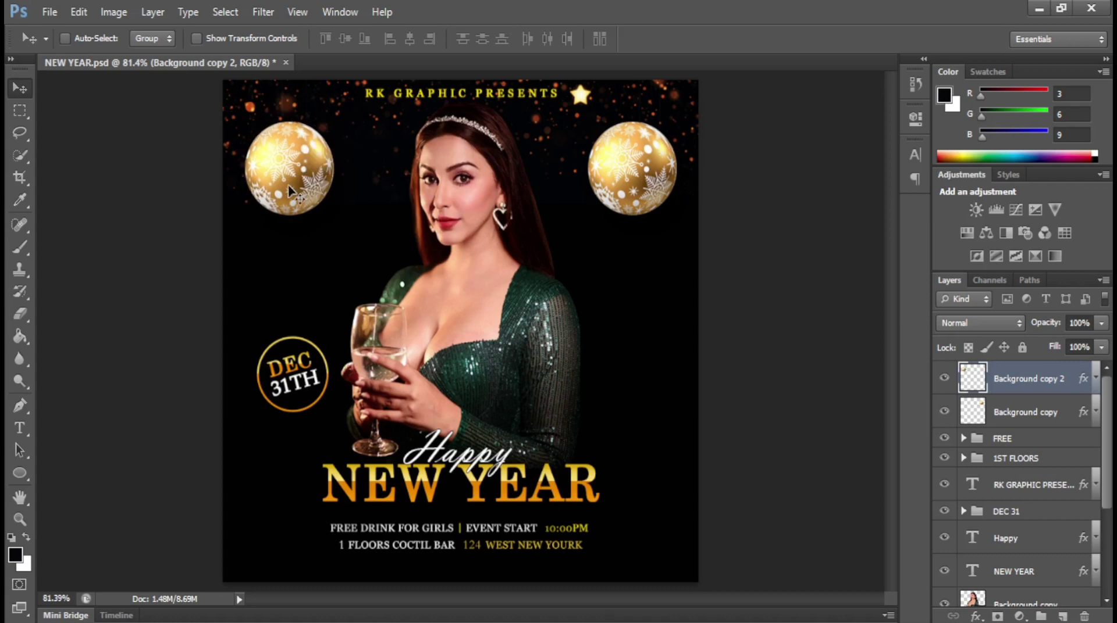
Scale the left ball to about 67% and position it in the top-left corner above the star
{"action": "key", "text": "ctrl+t"}
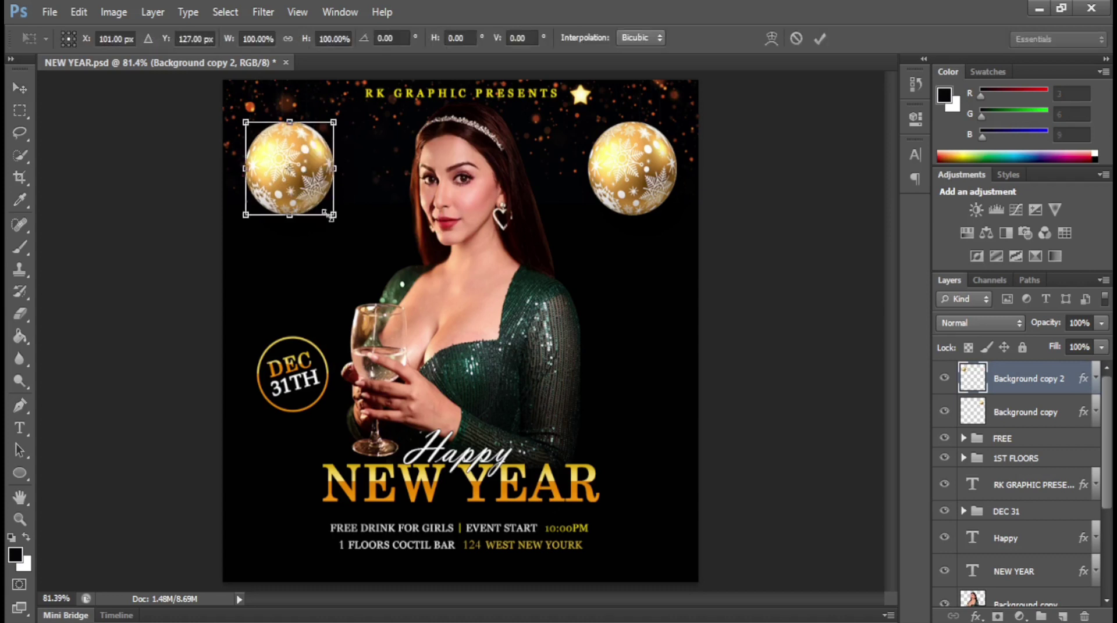
{"action": "left_click_drag", "start_coordinate": [336, 221], "coordinate": [339, 225]}
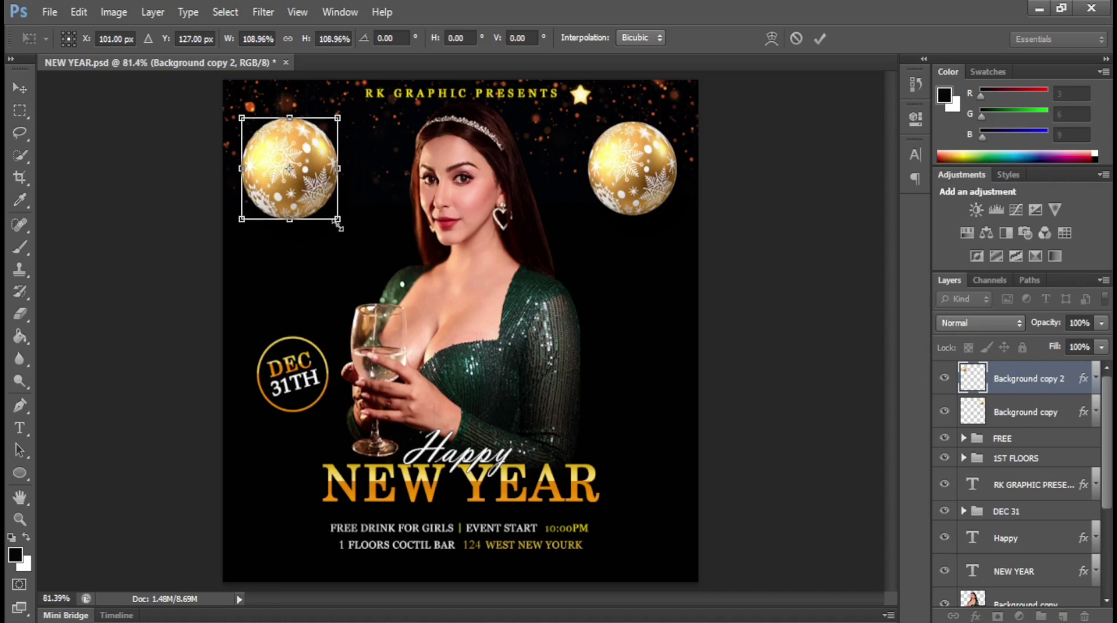
{"action": "key", "text": "Return"}
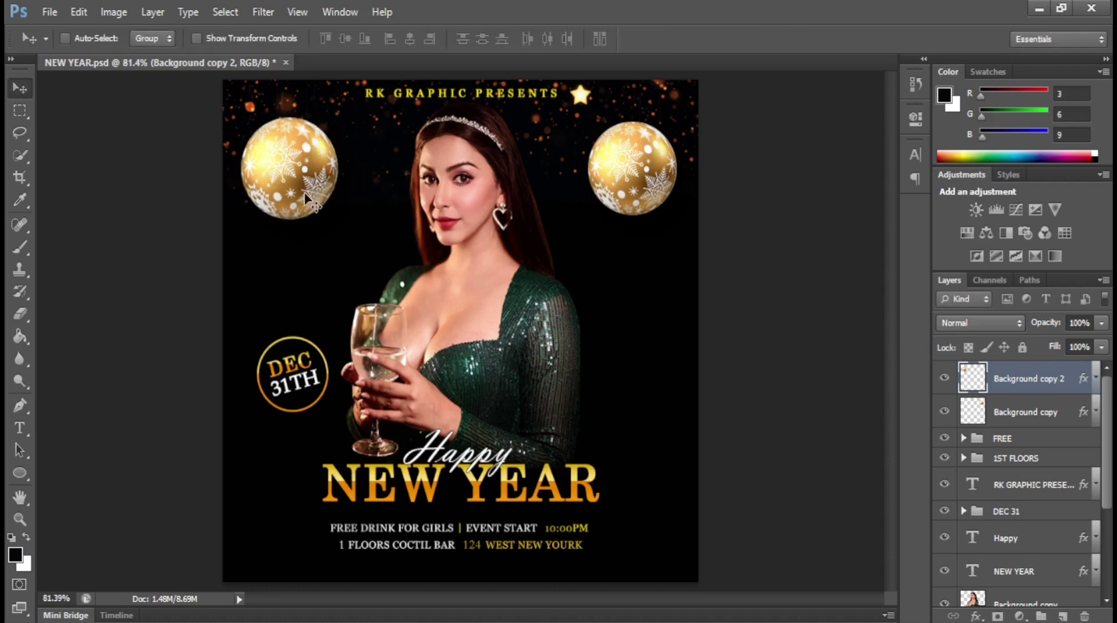
{"action": "key", "text": "ctrl+t"}
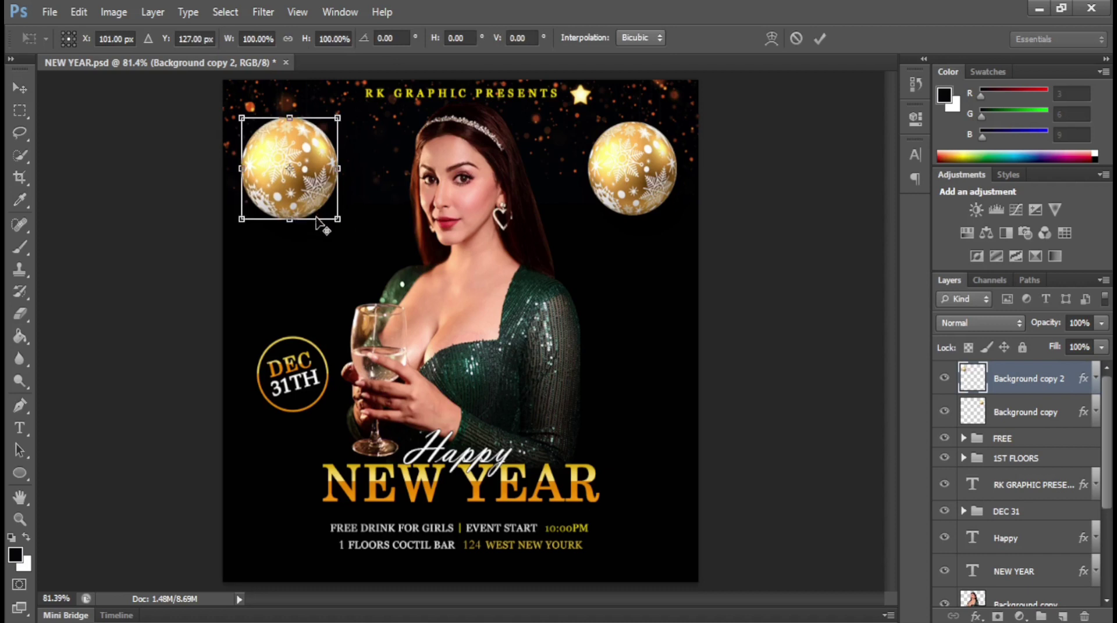
{"action": "left_click_drag", "start_coordinate": [339, 224], "coordinate": [327, 204]}
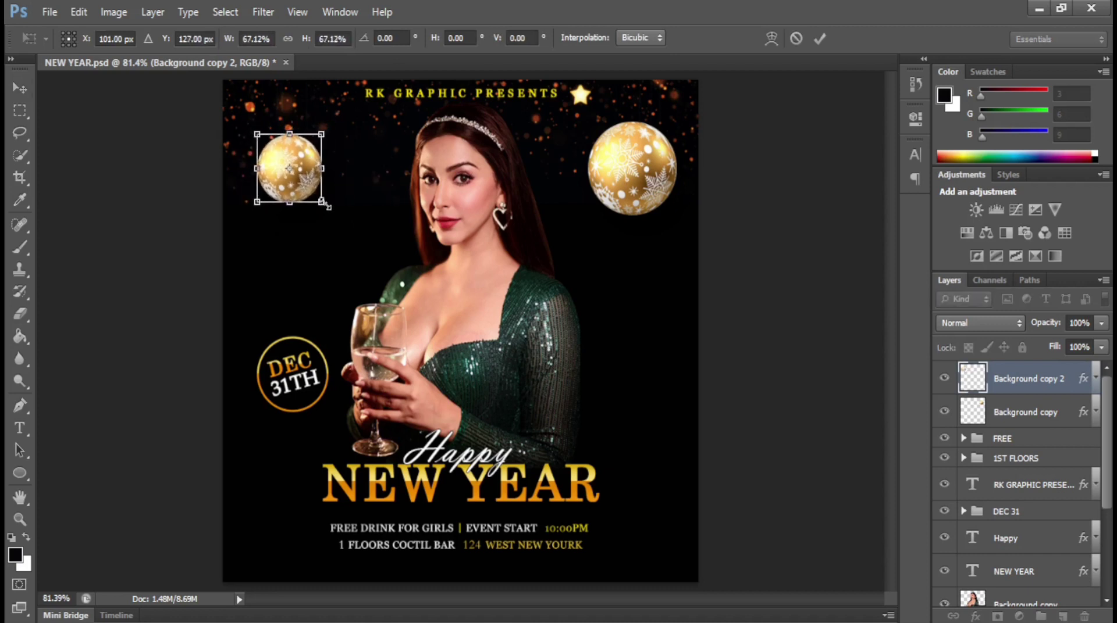
{"action": "key", "text": "Return"}
{"action": "key", "text": "Up"}
{"action": "key", "text": "Up"}
{"action": "key", "text": "Up"}
{"action": "key", "text": "Up"}
{"action": "key", "text": "Up"}
{"action": "key", "text": "Up"}
{"action": "key", "text": "Up"}
{"action": "key", "text": "Up"}
{"action": "key", "text": "Up"}
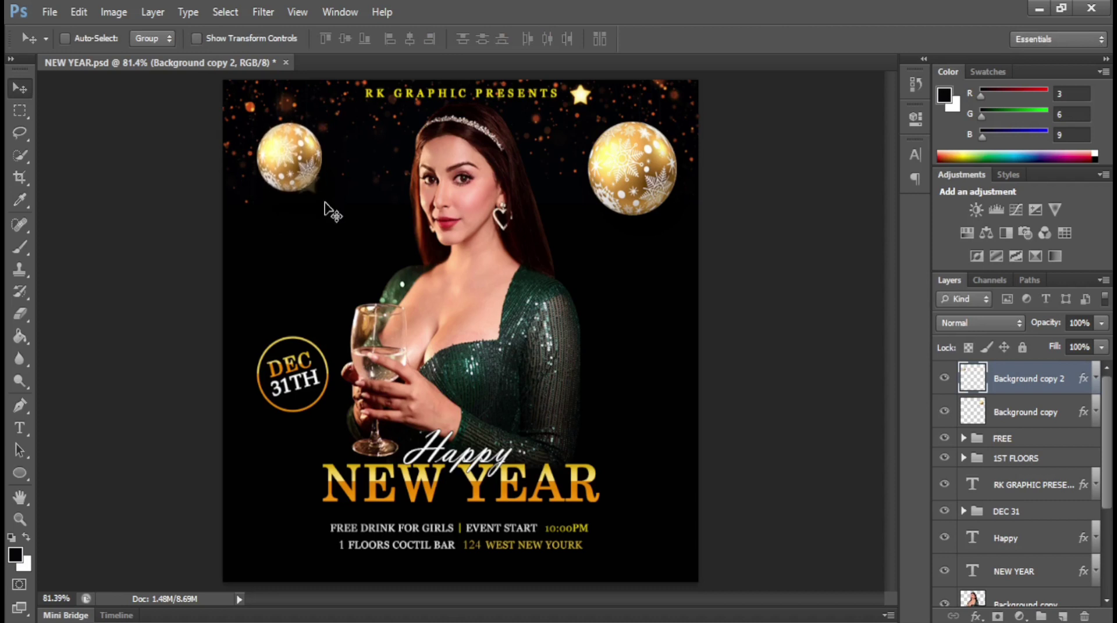
{"action": "key", "text": "Up"}
{"action": "key", "text": "Up"}
{"action": "key", "text": "Up"}
{"action": "key", "text": "Up"}
{"action": "key", "text": "Up"}
{"action": "key", "text": "Up"}
{"action": "left_click_drag", "start_coordinate": [300, 159], "coordinate": [281, 141]}
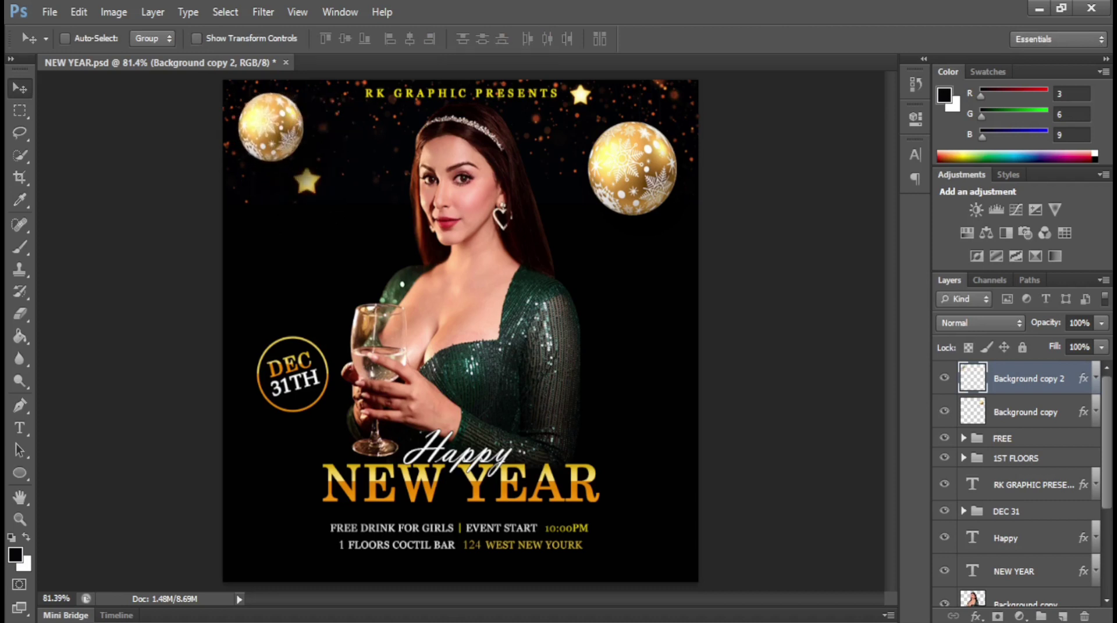
{"action": "scroll", "coordinate": [1012, 507], "scroll_direction": "down", "scroll_amount": 3}
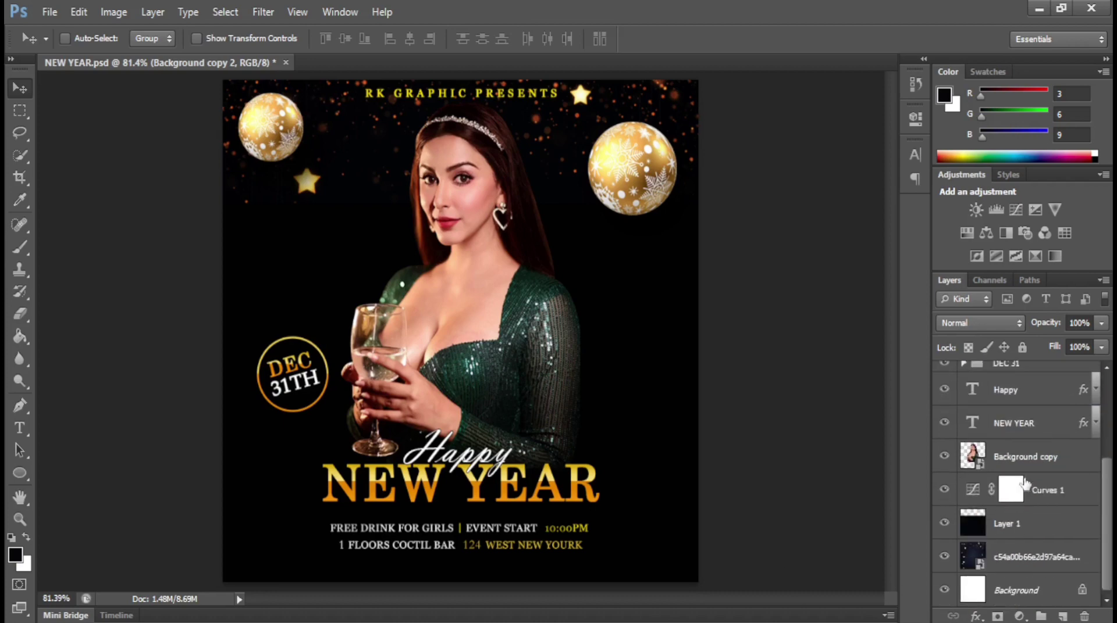
Give the woman photo layer a soft drop shadow with 7 px distance and 9% spread
{"action": "left_click", "coordinate": [1033, 460]}
{"action": "right_click", "coordinate": [1089, 456]}
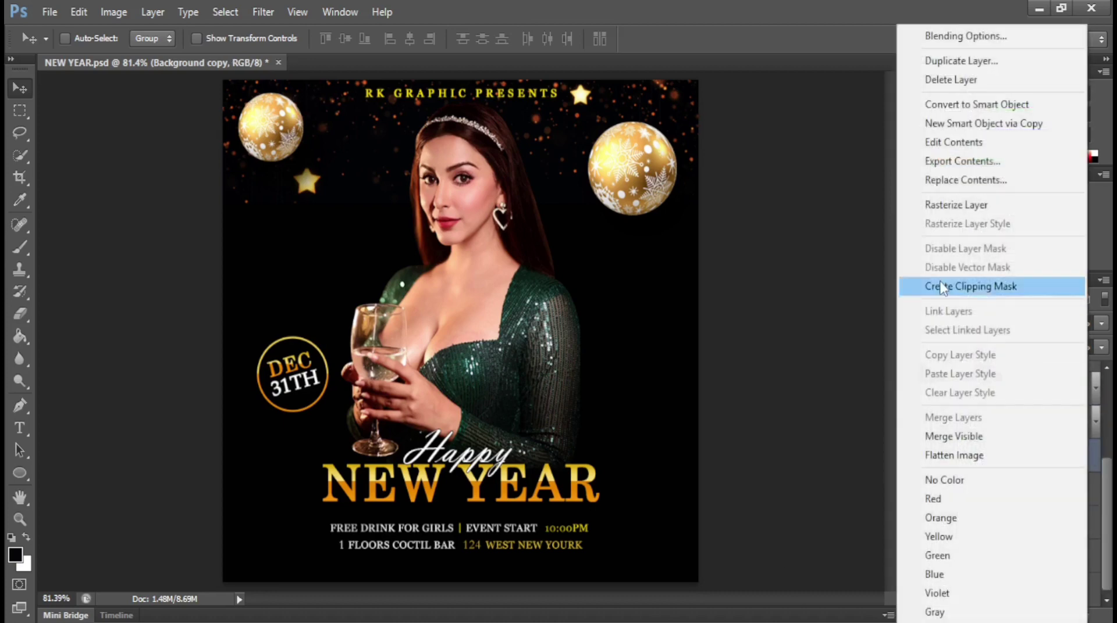
{"action": "left_click", "coordinate": [988, 37]}
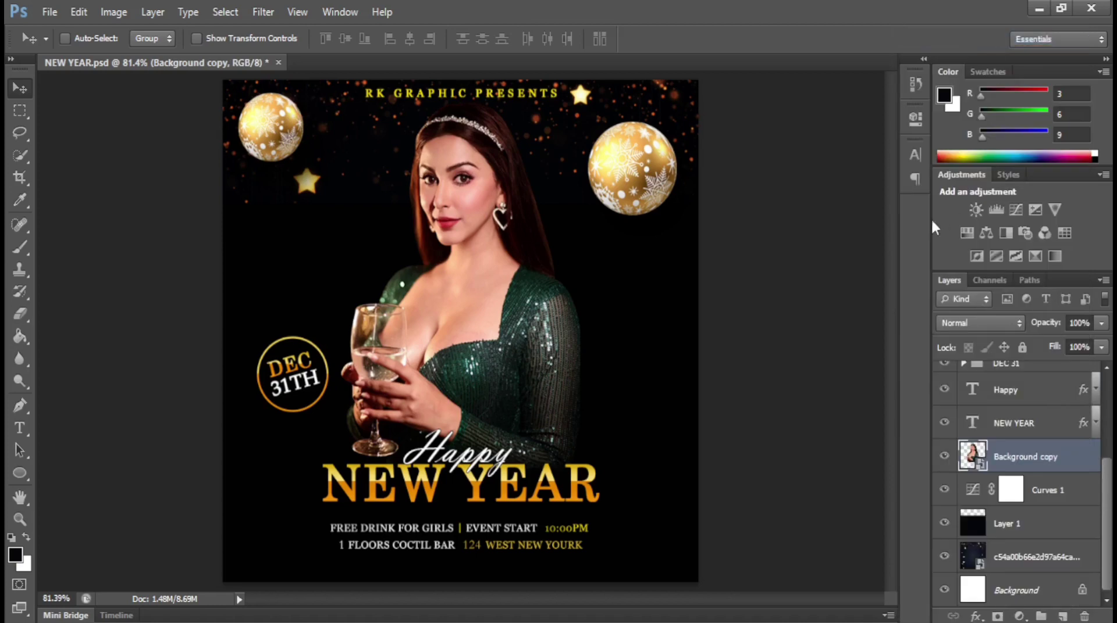
{"action": "left_click_drag", "start_coordinate": [822, 260], "coordinate": [701, 128]}
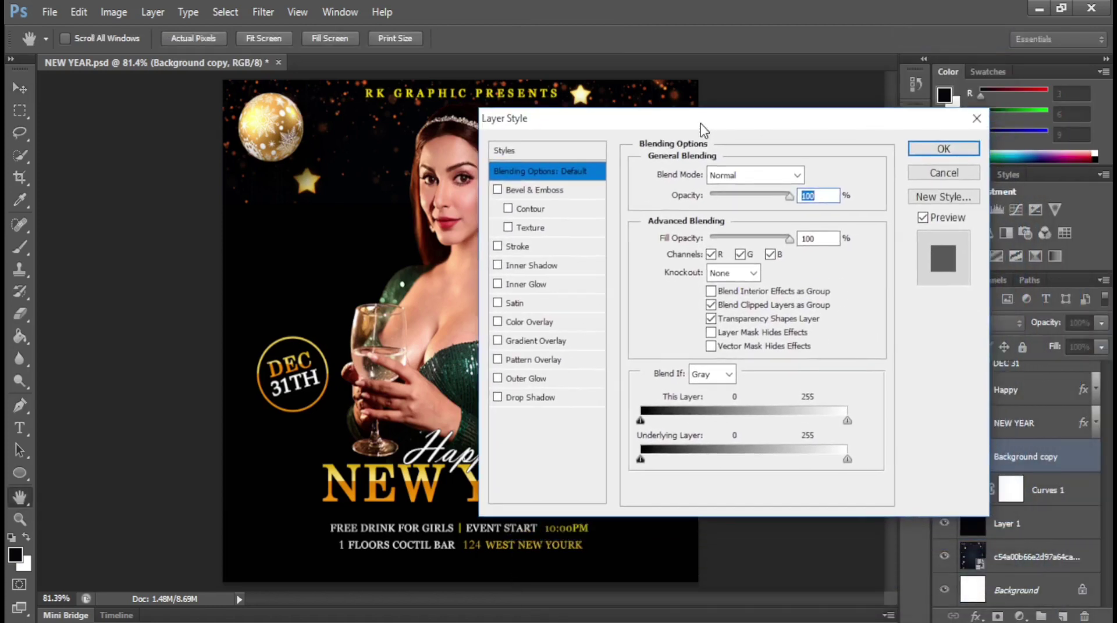
{"action": "left_click", "coordinate": [538, 400]}
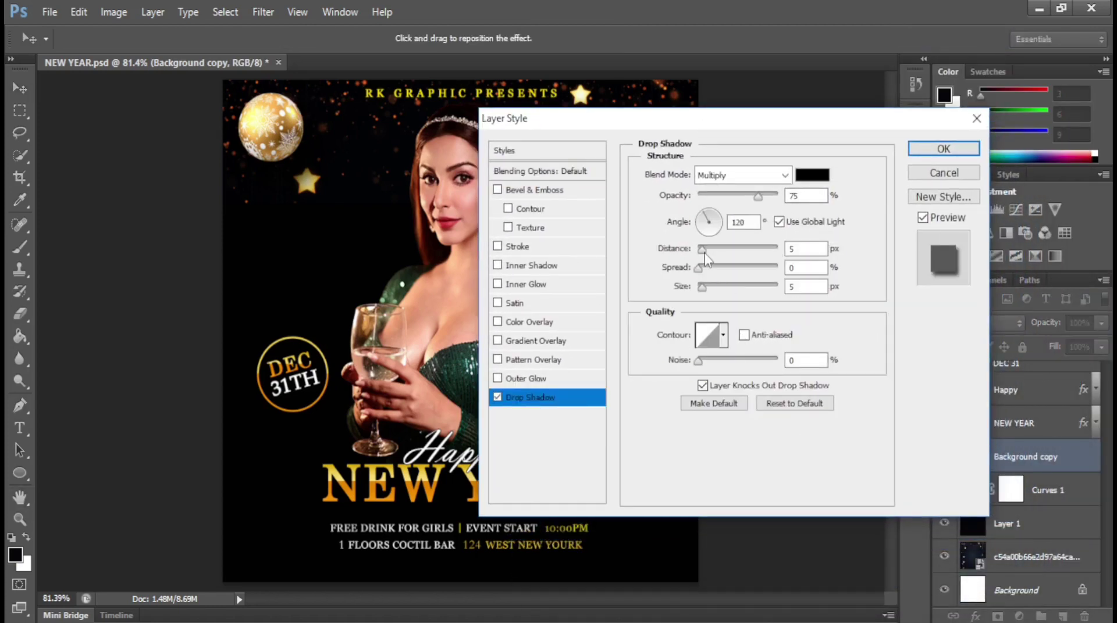
{"action": "left_click_drag", "start_coordinate": [702, 248], "coordinate": [712, 287]}
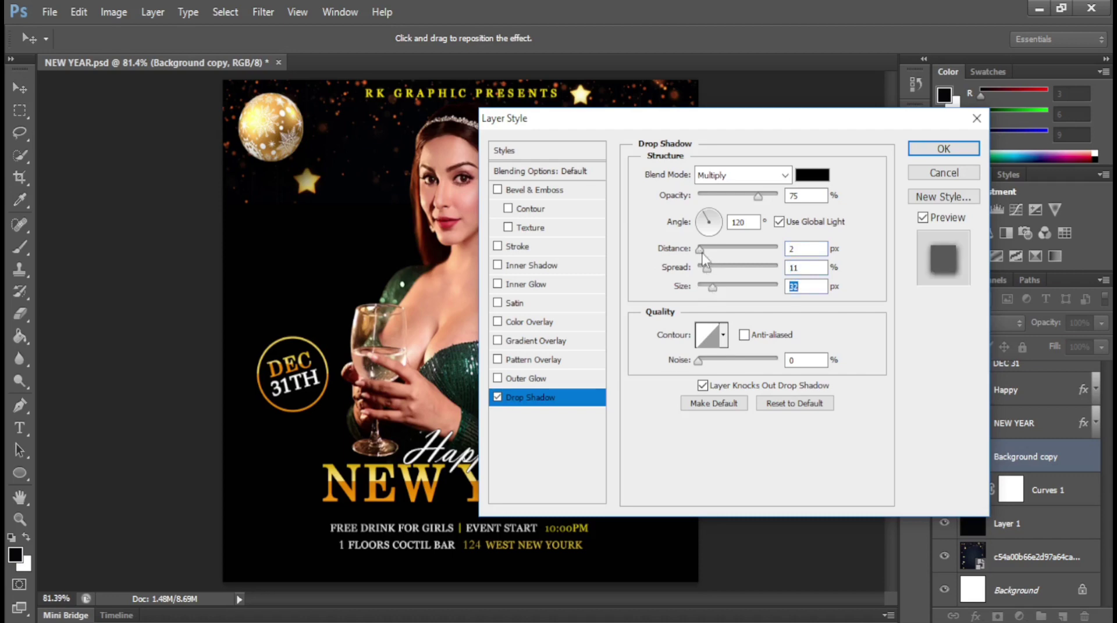
{"action": "left_click_drag", "start_coordinate": [699, 249], "coordinate": [778, 249]}
{"action": "mouse_move", "coordinate": [706, 268]}
{"action": "left_mouse_down"}
{"action": "mouse_move", "coordinate": [741, 287]}
{"action": "mouse_move", "coordinate": [709, 288]}
{"action": "left_mouse_up"}
{"action": "left_click_drag", "start_coordinate": [840, 137], "coordinate": [761, 219]}
{"action": "mouse_move", "coordinate": [699, 330]}
{"action": "left_mouse_down"}
{"action": "mouse_move", "coordinate": [624, 331]}
{"action": "mouse_move", "coordinate": [638, 368]}
{"action": "left_mouse_up"}
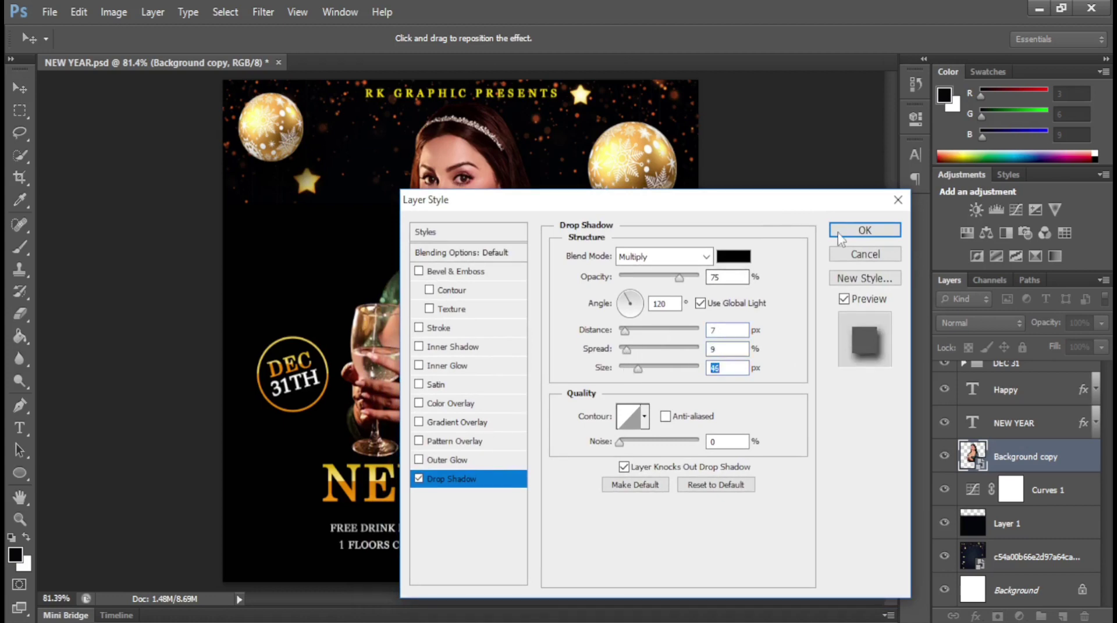
{"action": "left_click", "coordinate": [840, 234]}
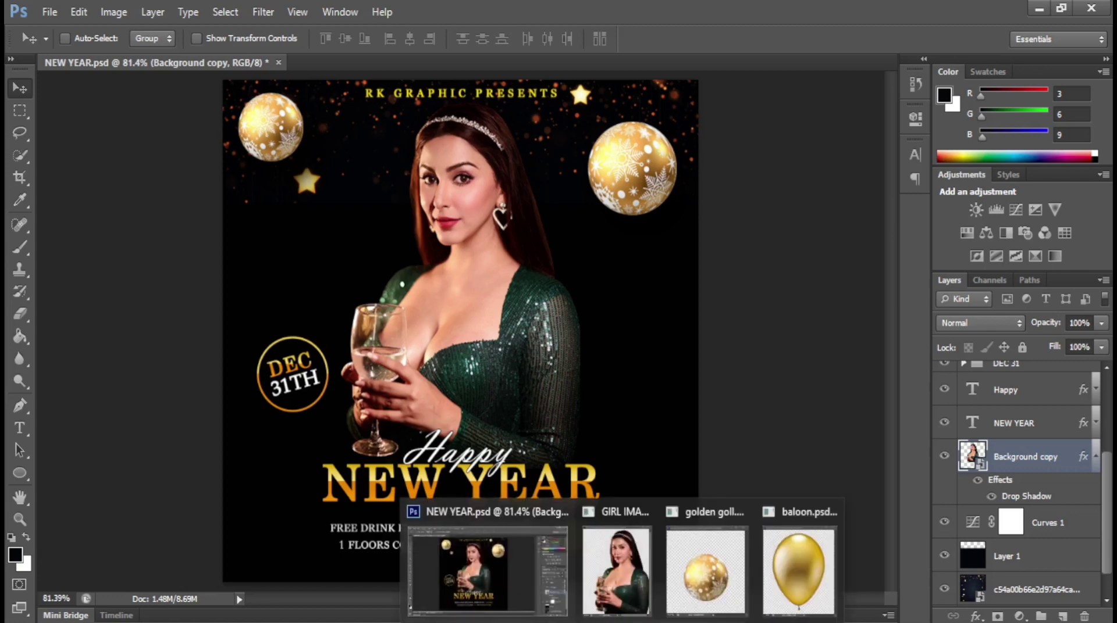
Bring the gold balloon from its document into the poster and convert it to a smart object
{"action": "left_click", "coordinate": [795, 570]}
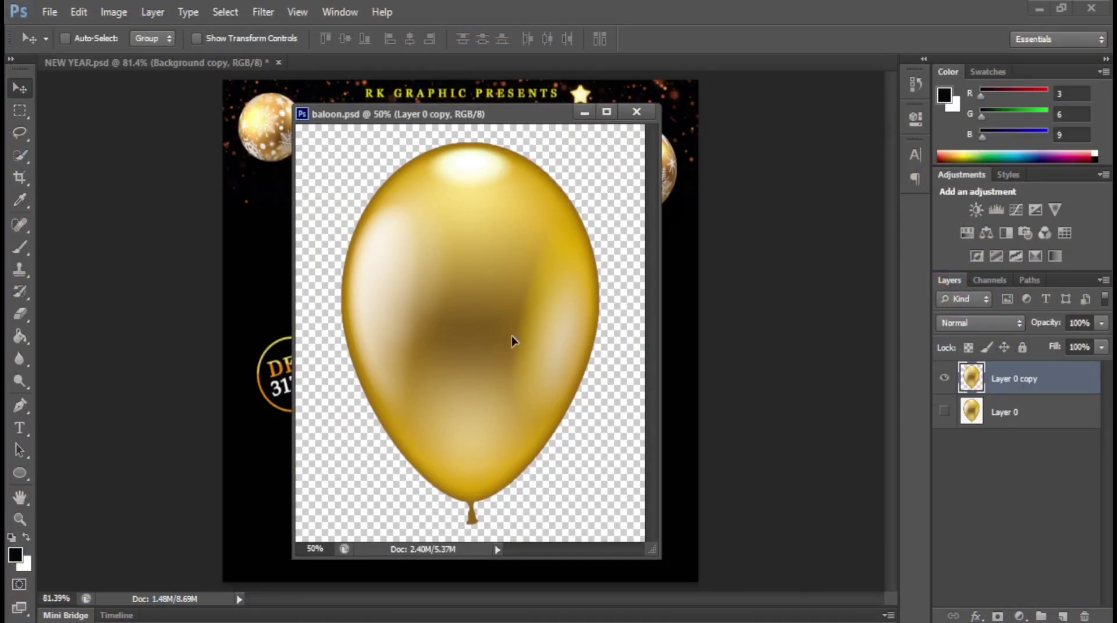
{"action": "left_click_drag", "start_coordinate": [512, 342], "coordinate": [696, 342]}
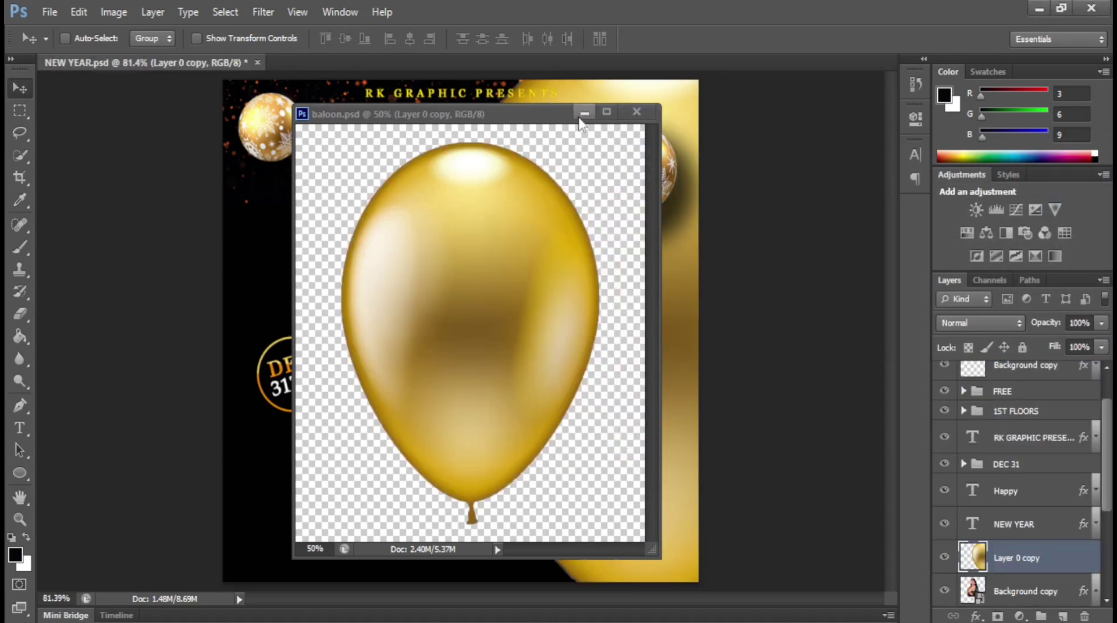
{"action": "left_click", "coordinate": [584, 112]}
{"action": "left_click_drag", "start_coordinate": [668, 244], "coordinate": [401, 340]}
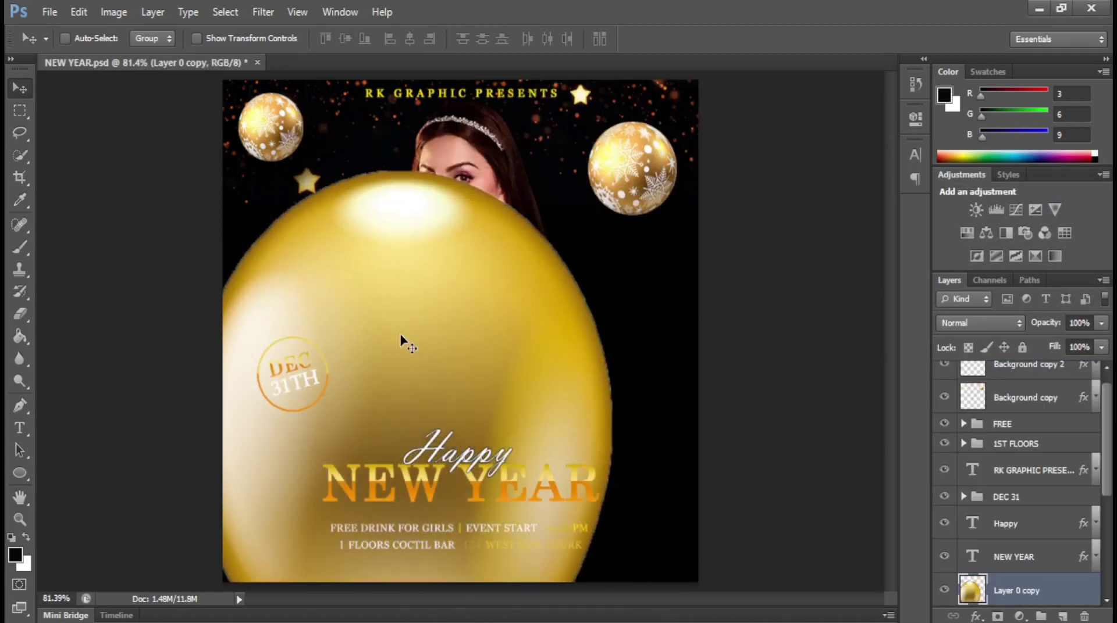
{"action": "right_click", "coordinate": [1028, 580]}
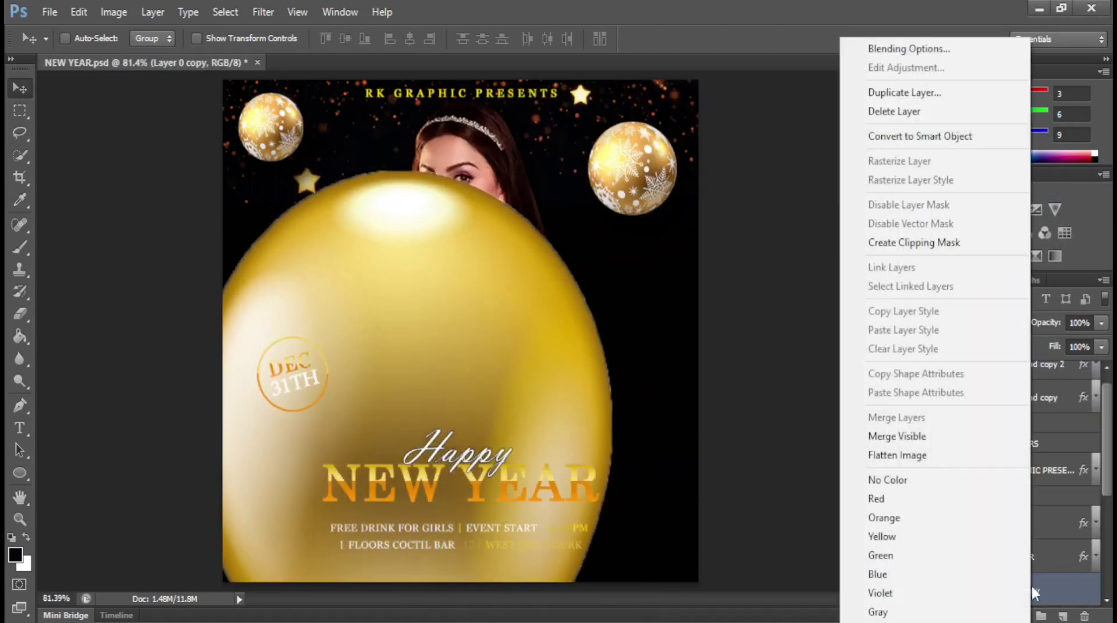
{"action": "left_click", "coordinate": [972, 136]}
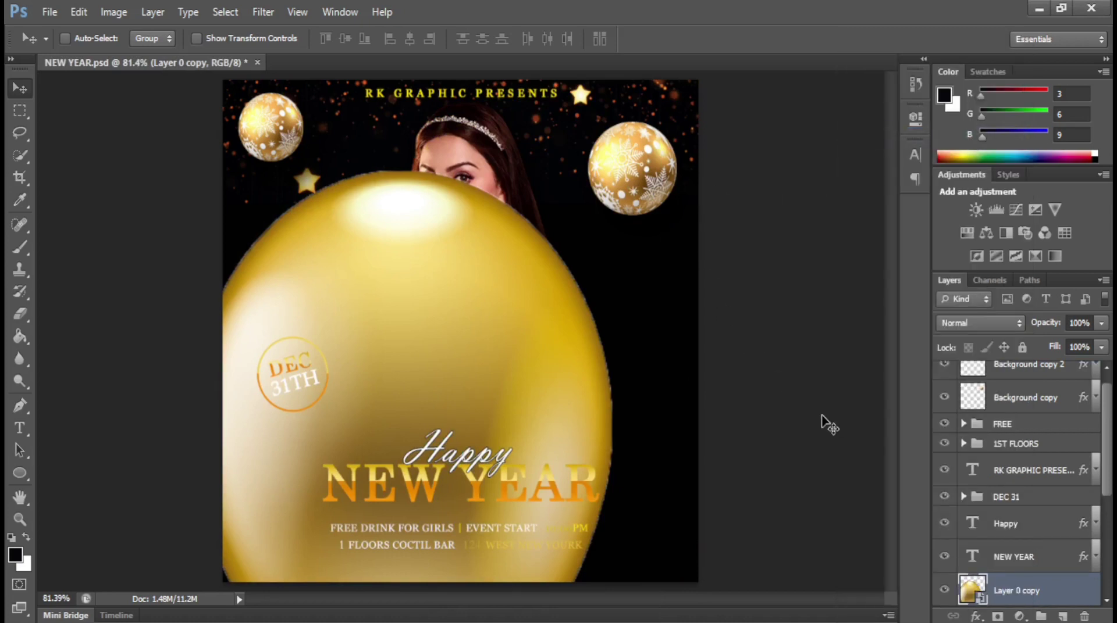
Scale the balloon to about 19%, tilt it slightly, and place it in the lower-right corner
{"action": "key", "text": "ctrl+t"}
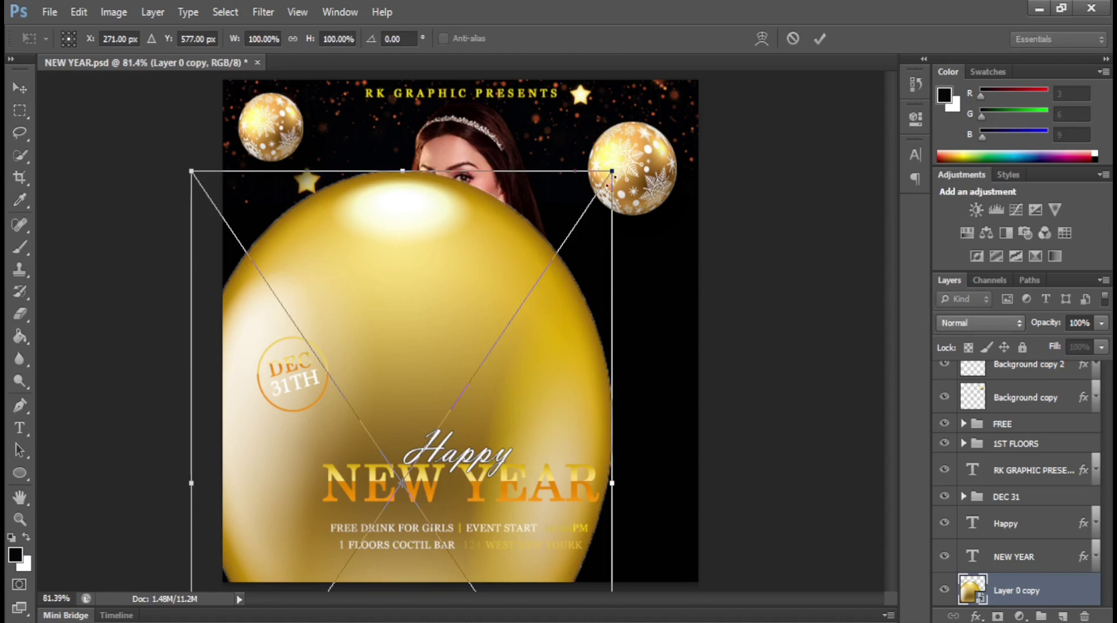
{"action": "left_click_drag", "start_coordinate": [613, 172], "coordinate": [429, 401]}
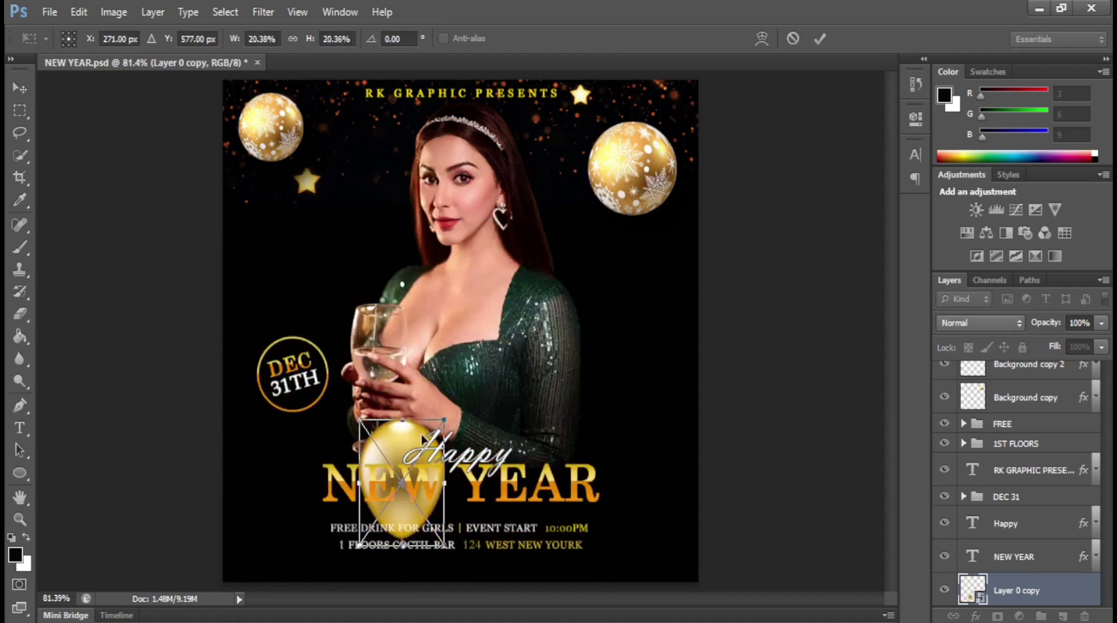
{"action": "left_click_drag", "start_coordinate": [426, 439], "coordinate": [681, 330]}
{"action": "mouse_move", "coordinate": [702, 445]}
{"action": "left_mouse_down"}
{"action": "mouse_move", "coordinate": [740, 434]}
{"action": "mouse_move", "coordinate": [689, 396]}
{"action": "mouse_move", "coordinate": [738, 402]}
{"action": "mouse_move", "coordinate": [705, 286]}
{"action": "left_mouse_up"}
{"action": "left_click_drag", "start_coordinate": [681, 418], "coordinate": [687, 525]}
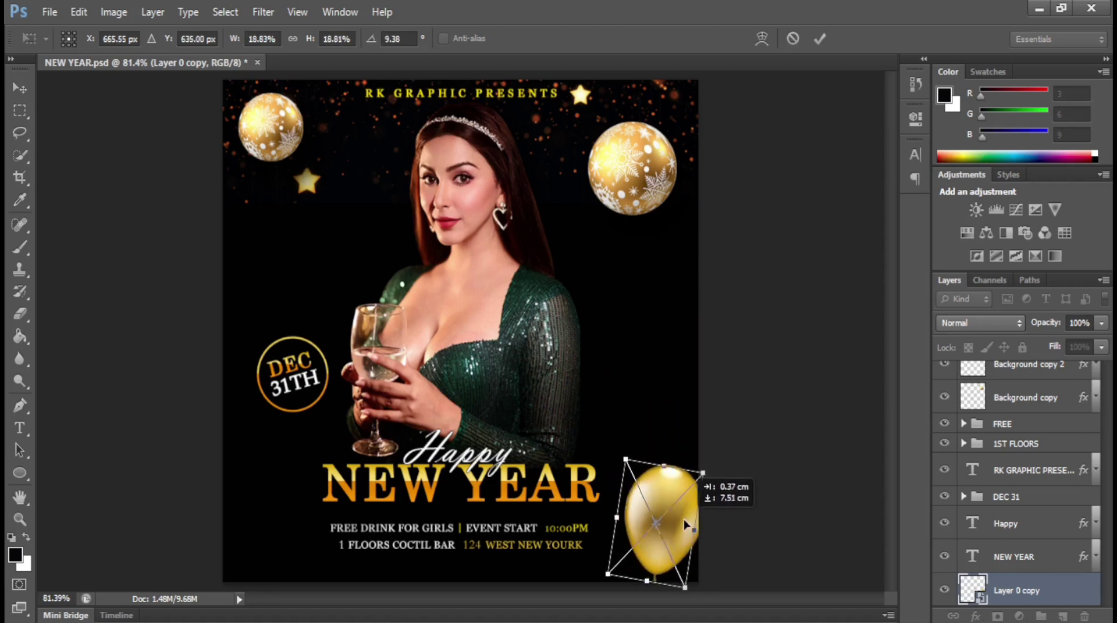
{"action": "left_click_drag", "start_coordinate": [722, 459], "coordinate": [716, 443]}
{"action": "key", "text": "Return"}
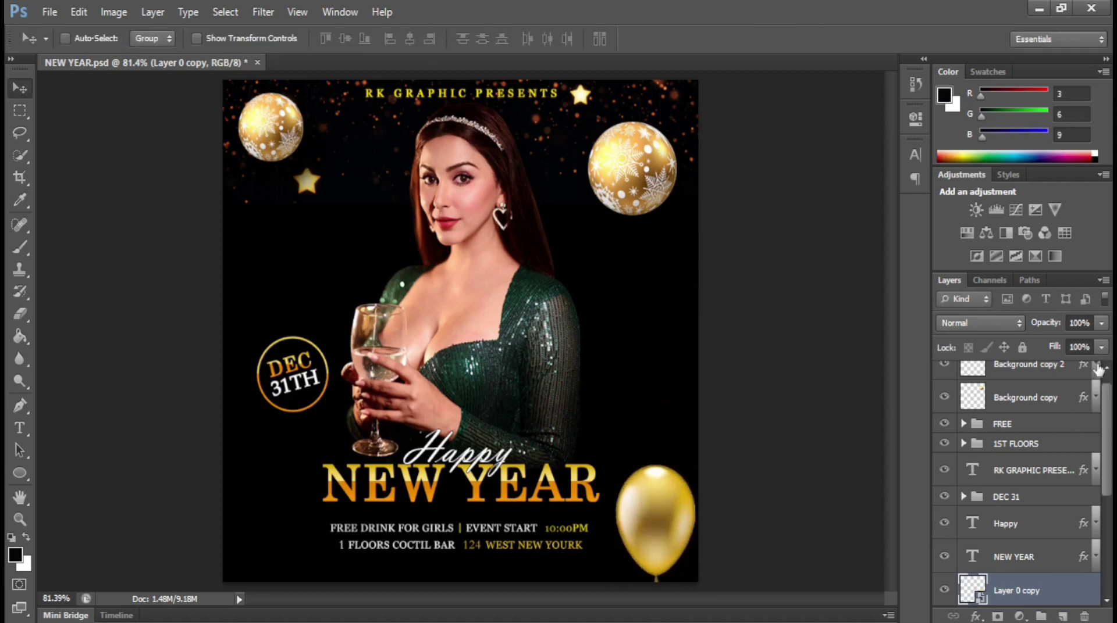
Fade the balloon to 28% fill and 36% opacity and shrink it slightly
{"action": "left_click", "coordinate": [1102, 348]}
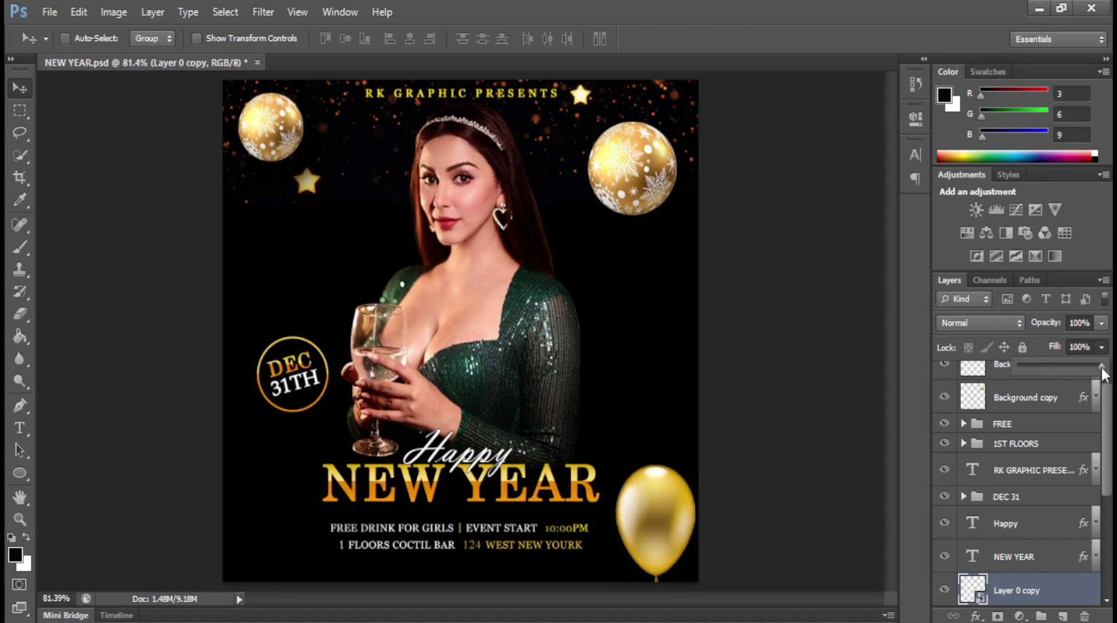
{"action": "left_click", "coordinate": [1105, 324]}
{"action": "left_click_drag", "start_coordinate": [1032, 351], "coordinate": [1050, 356]}
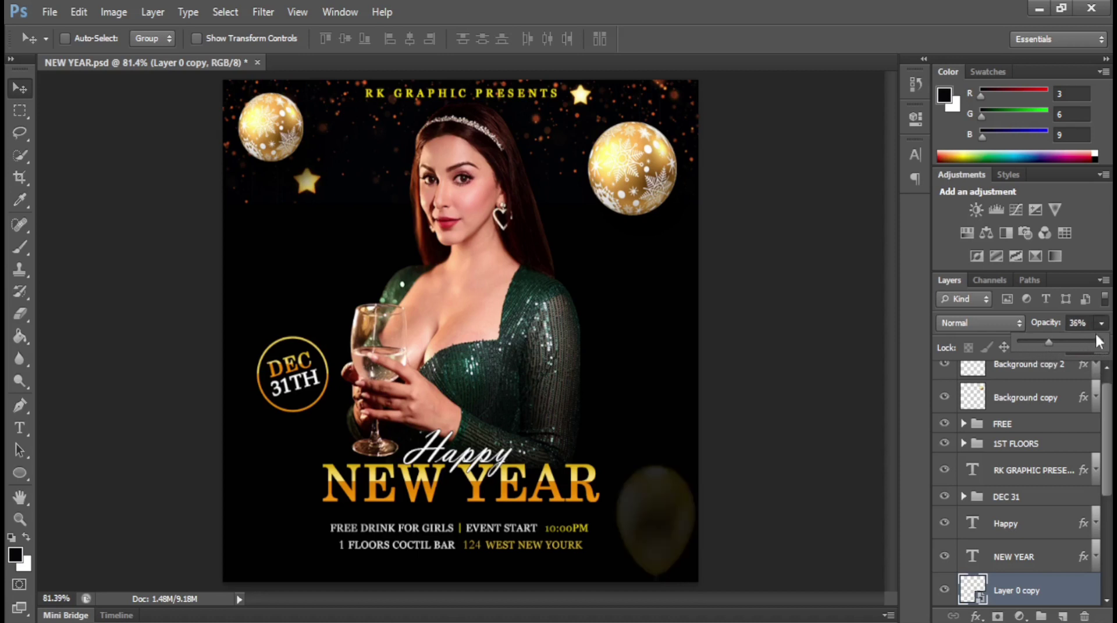
{"action": "left_click", "coordinate": [1101, 347]}
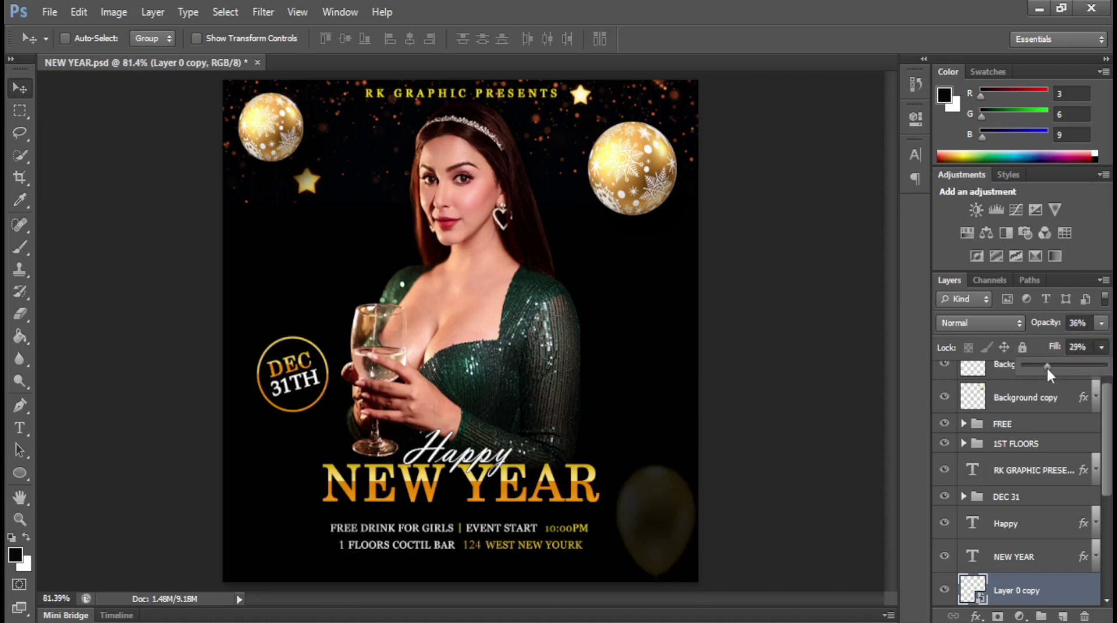
{"action": "left_click_drag", "start_coordinate": [1046, 366], "coordinate": [1045, 366]}
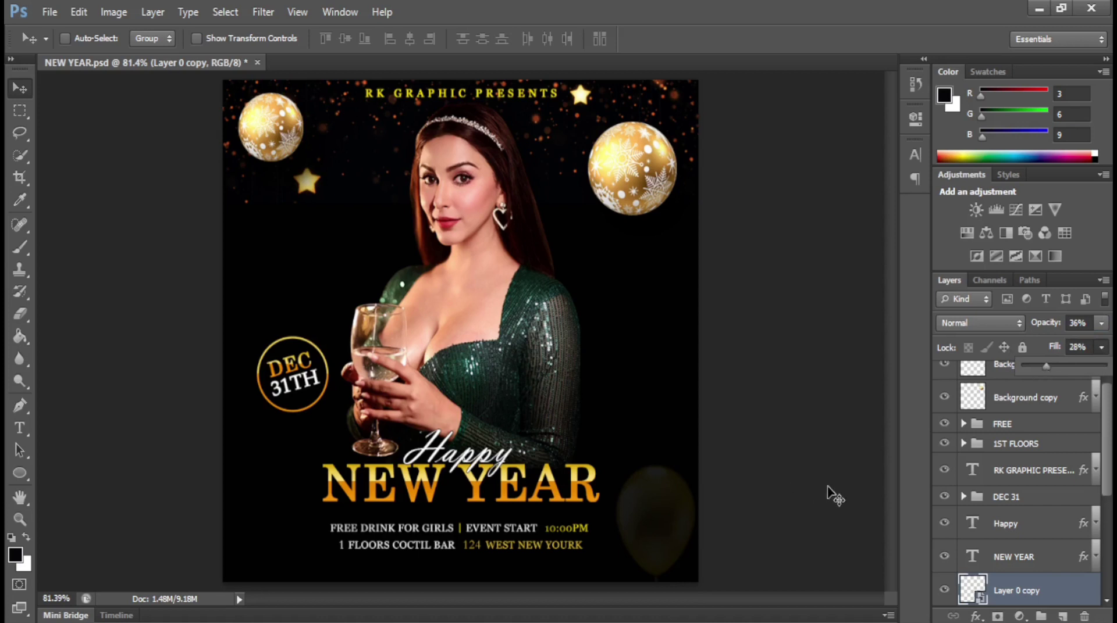
{"action": "key", "text": "ctrl+t"}
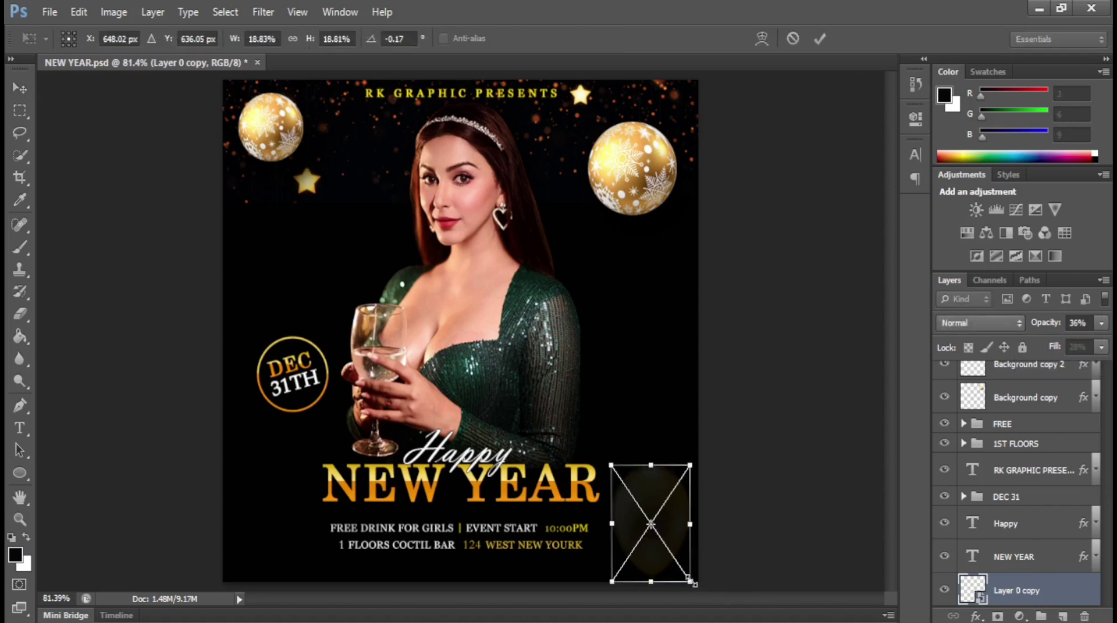
{"action": "left_click_drag", "start_coordinate": [692, 581], "coordinate": [687, 573]}
{"action": "key", "text": "Return"}
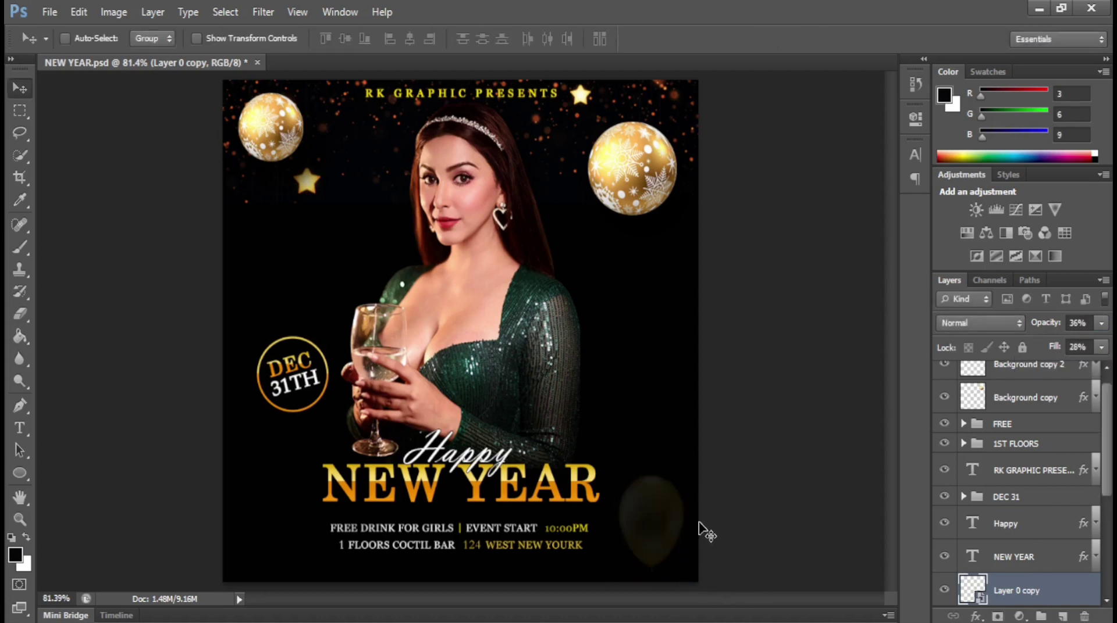
Duplicate the faint balloon to the lower left and again toward the right side
{"action": "mouse_move", "coordinate": [699, 527]}
{"action": "left_mouse_down", "text": "alt"}
{"action": "mouse_move", "coordinate": [273, 532]}
{"action": "mouse_move", "coordinate": [256, 93]}
{"action": "left_mouse_up", "text": "alt"}
{"action": "key", "text": "ctrl+t"}
{"action": "key", "text": "Return"}
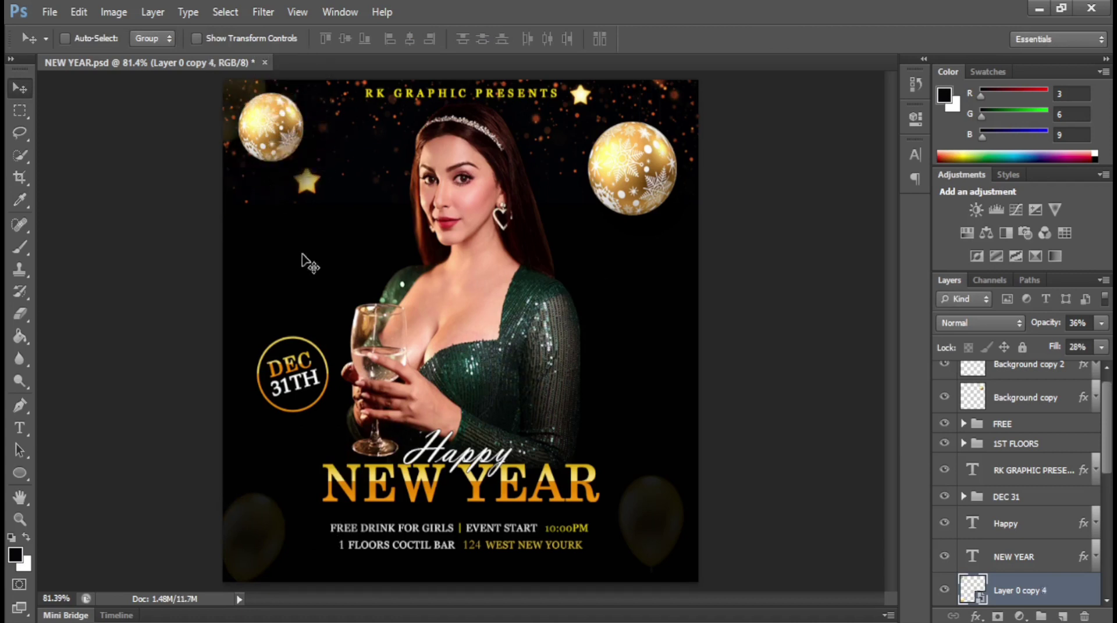
{"action": "mouse_move", "coordinate": [302, 150]}
{"action": "left_mouse_down", "text": "alt"}
{"action": "mouse_move", "coordinate": [728, 297]}
{"action": "mouse_move", "coordinate": [748, 251]}
{"action": "mouse_move", "coordinate": [707, 252]}
{"action": "left_mouse_up", "text": "alt"}
{"action": "key", "text": "ctrl+t"}
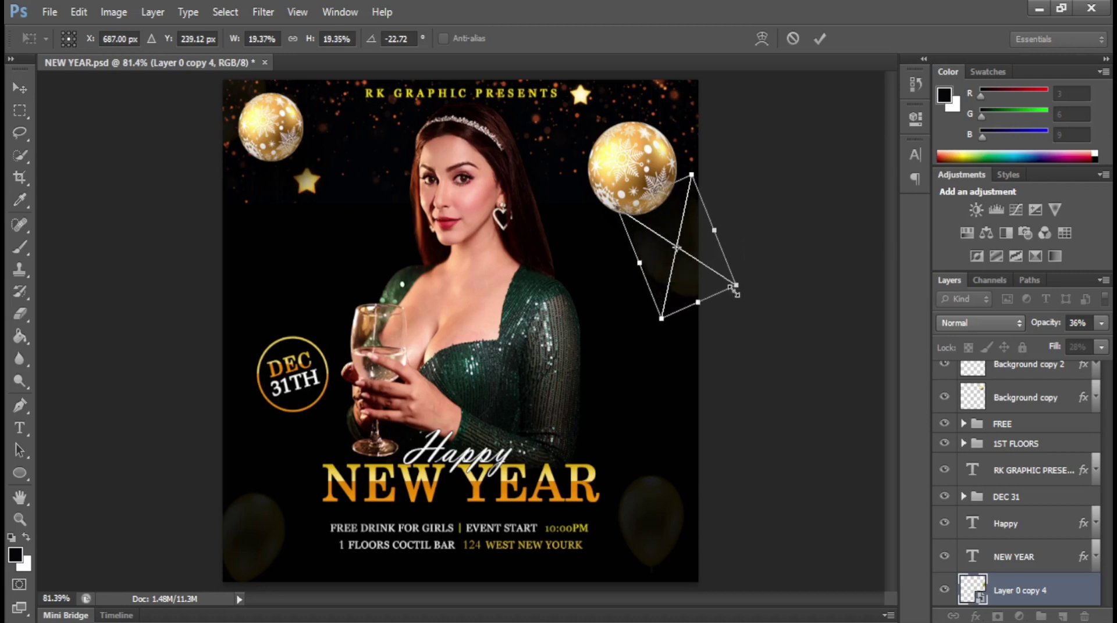
Commit the rotated balloon copy, then delete the small top-left ornament
{"action": "key", "text": "Return"}
{"action": "left_click", "coordinate": [341, 174], "text": "ctrl"}
{"action": "left_click_drag", "start_coordinate": [278, 140], "coordinate": [307, 201]}
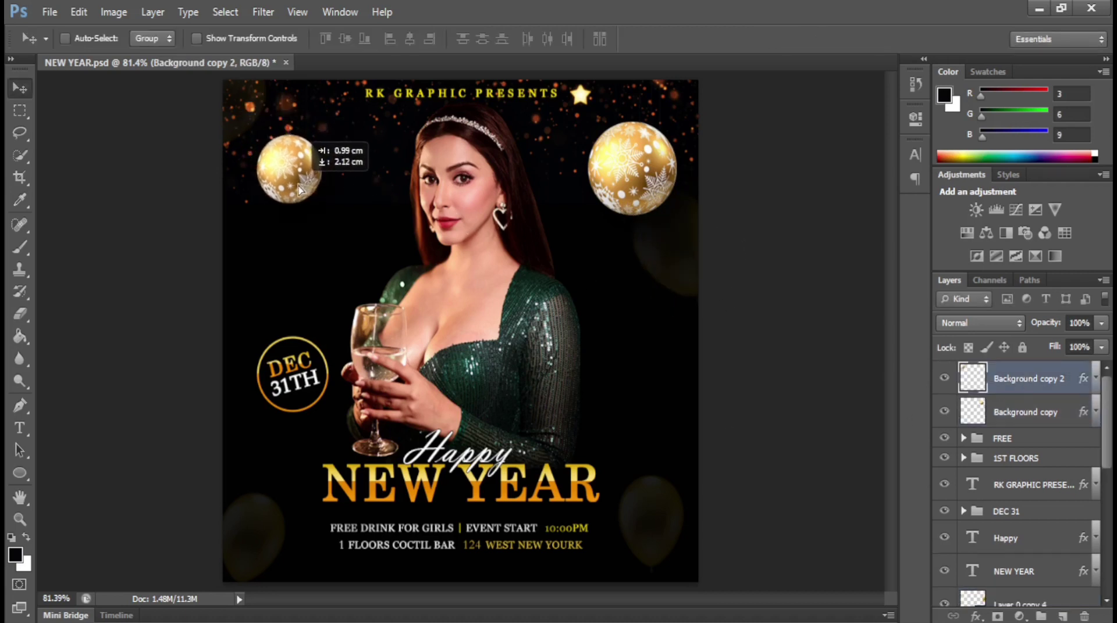
{"action": "key", "text": "ctrl+t"}
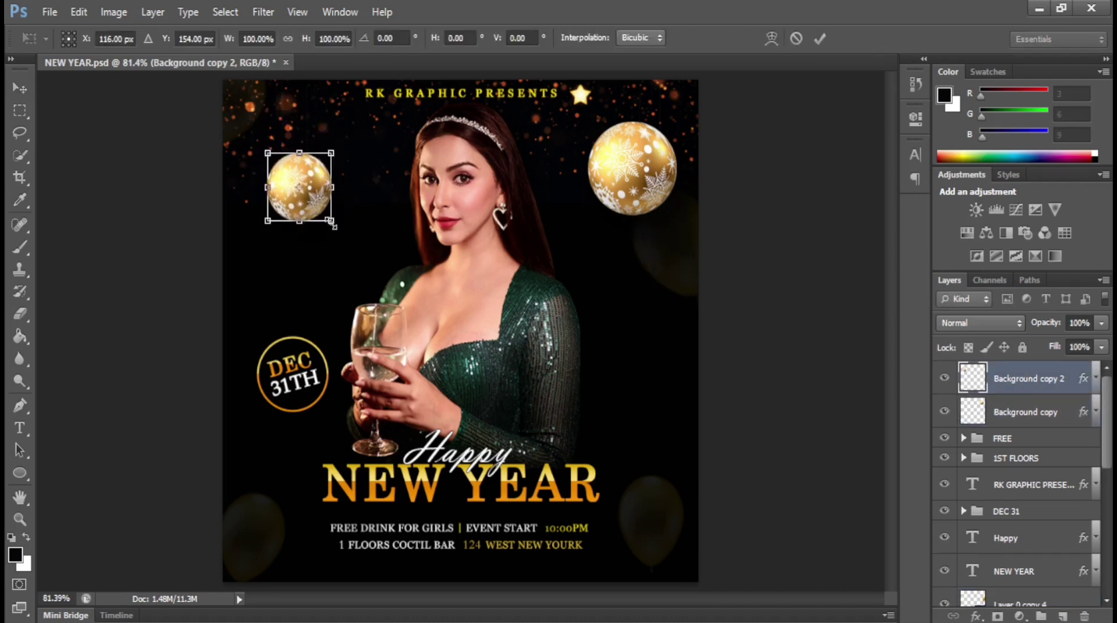
{"action": "left_click_drag", "start_coordinate": [333, 220], "coordinate": [349, 239]}
{"action": "left_click_drag", "start_coordinate": [315, 198], "coordinate": [313, 185]}
{"action": "key", "text": "Return"}
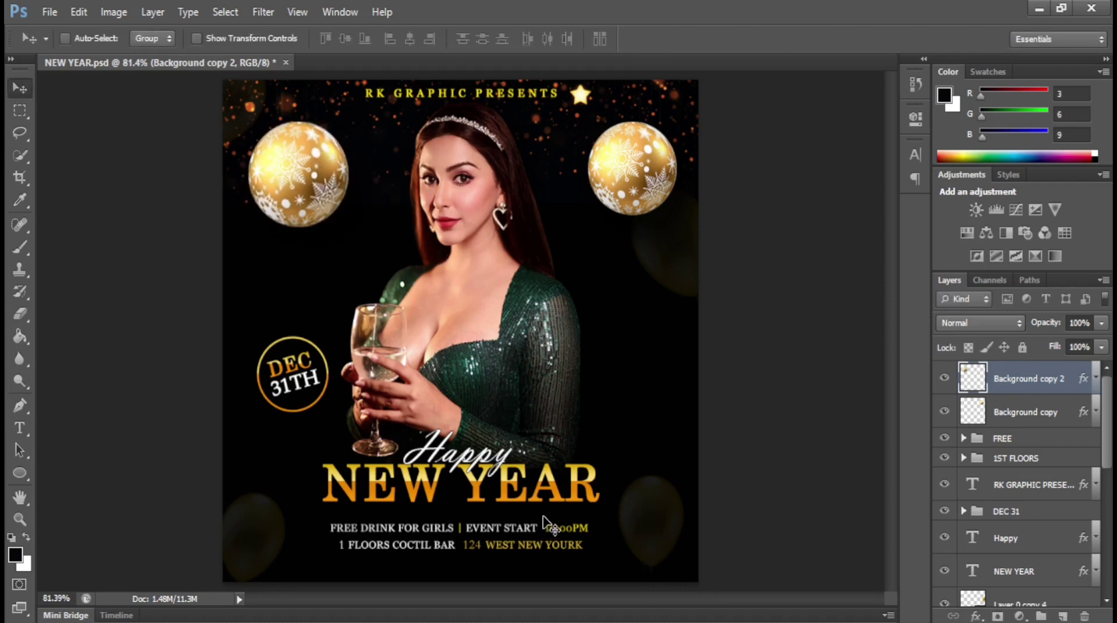
{"action": "key", "text": "Delete"}
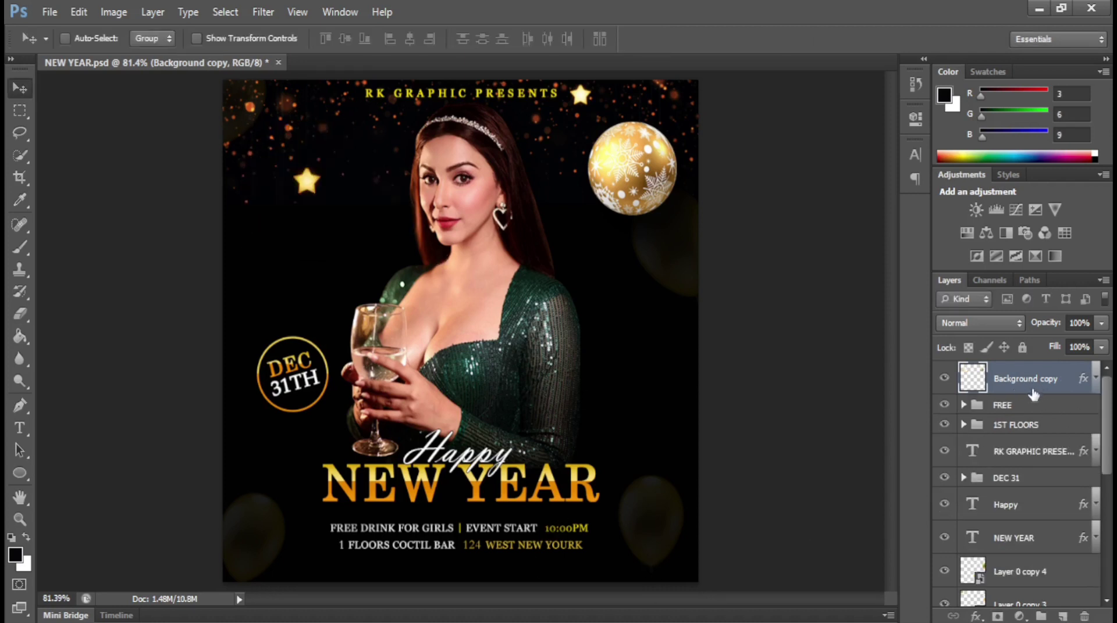
Duplicate the right-hand gold ornament and position the copy top-left, level with it
{"action": "key", "text": "ctrl+j"}
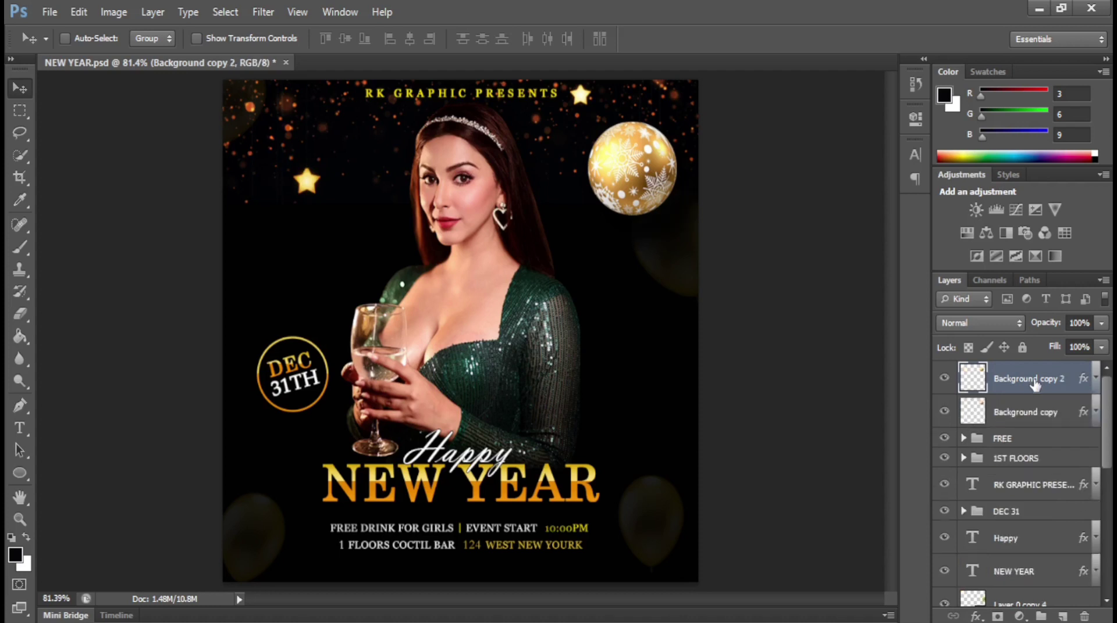
{"action": "left_click_drag", "start_coordinate": [654, 188], "coordinate": [324, 212]}
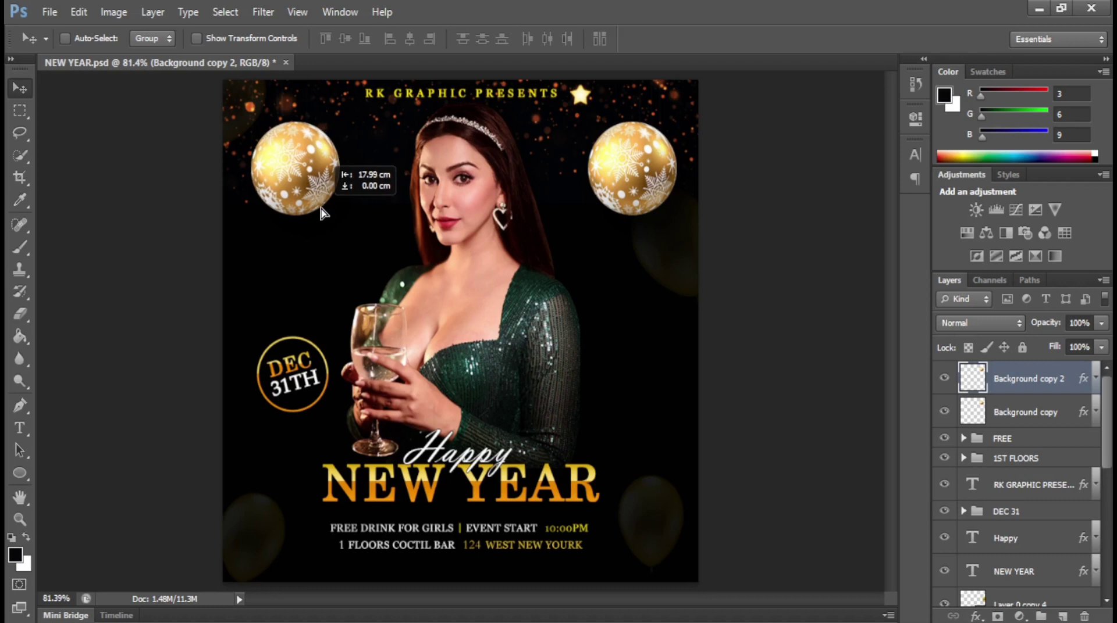
{"action": "left_click_drag", "start_coordinate": [324, 213], "coordinate": [322, 213]}
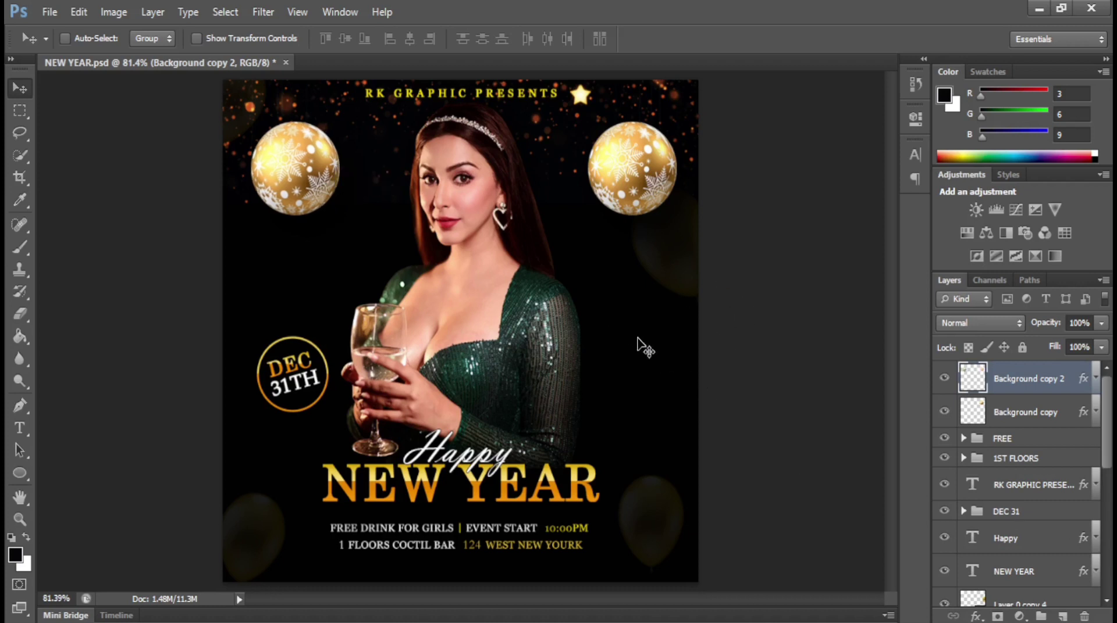
Toggle Layer 1's visibility so the backdrop's scattered gold stars show across the poster
{"action": "scroll", "coordinate": [1060, 498], "scroll_direction": "down", "scroll_amount": 5}
{"action": "scroll", "coordinate": [1060, 498], "scroll_direction": "down", "scroll_amount": 5}
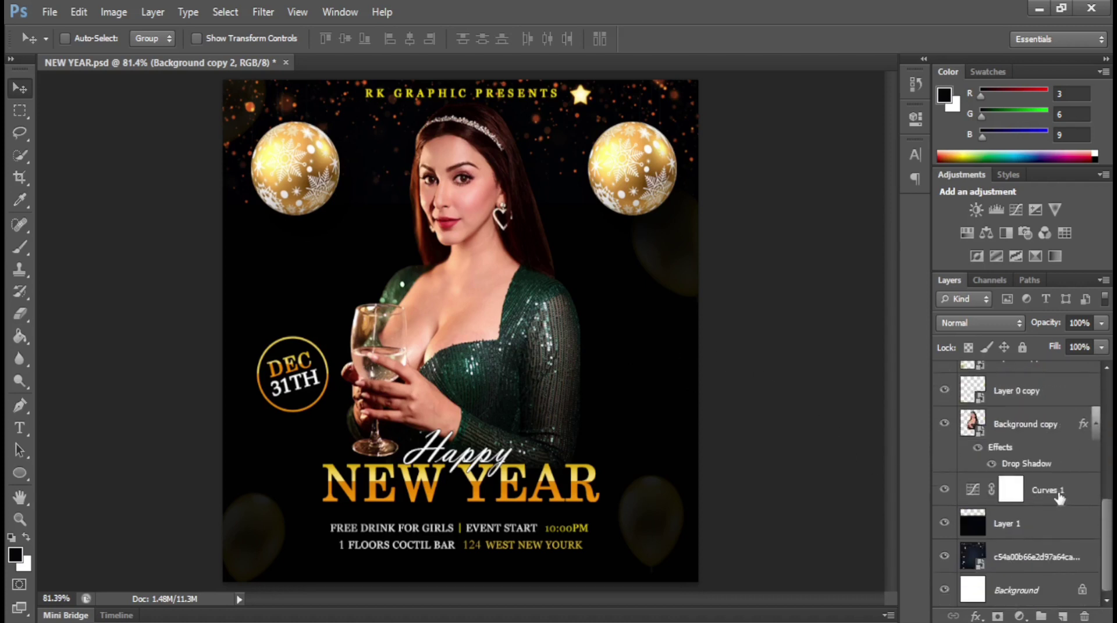
{"action": "left_click", "coordinate": [944, 525]}
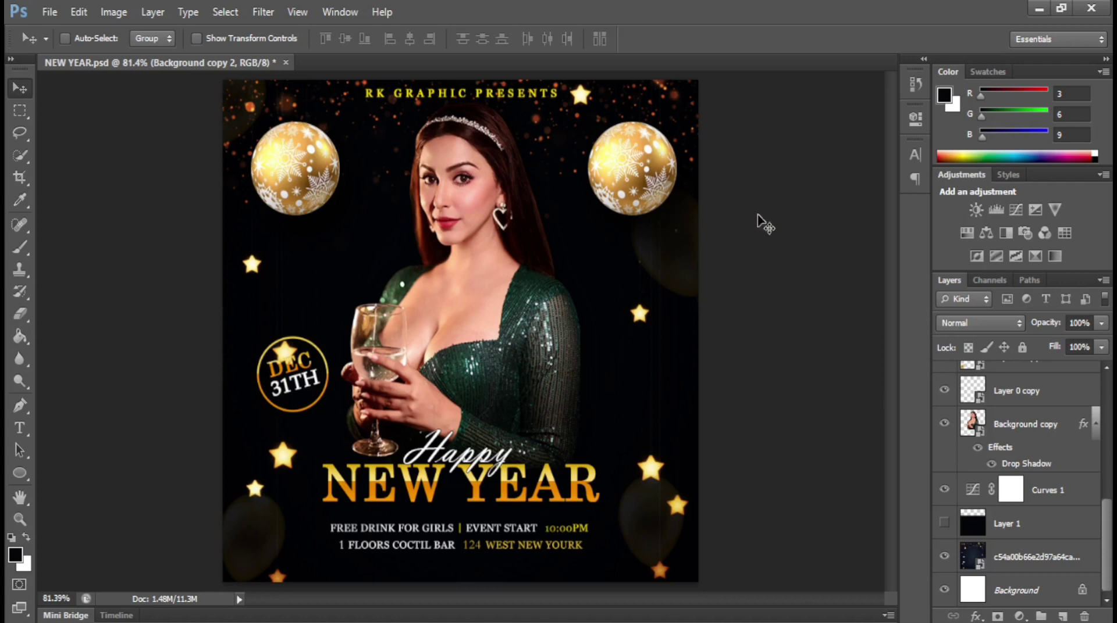
{"action": "scroll", "coordinate": [1099, 486], "scroll_direction": "up", "scroll_amount": 5}
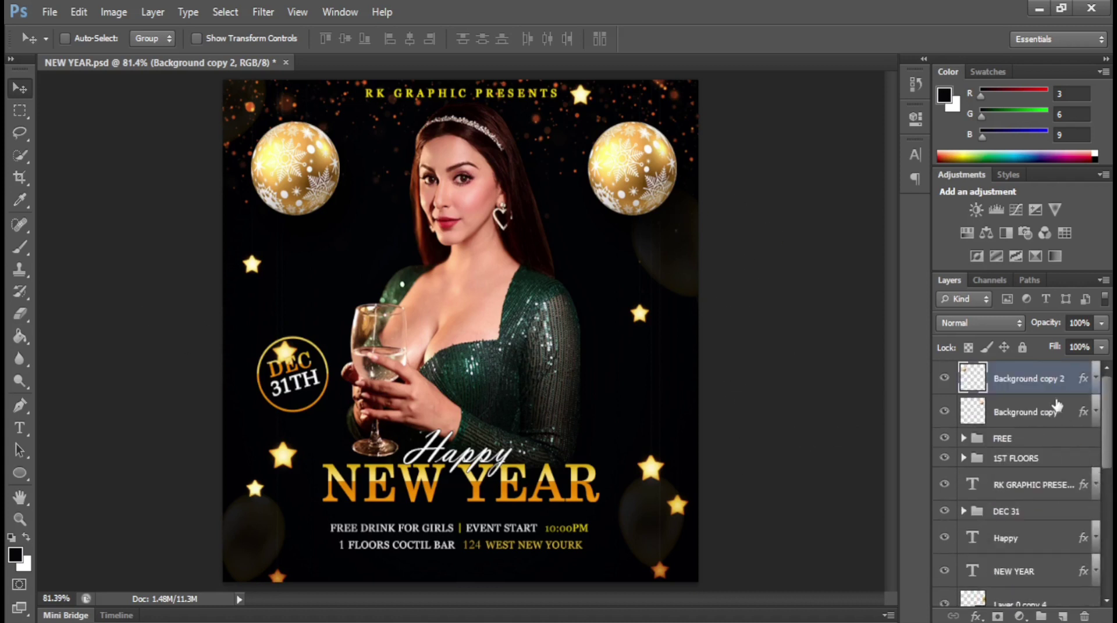
{"action": "left_click", "coordinate": [20, 110]}
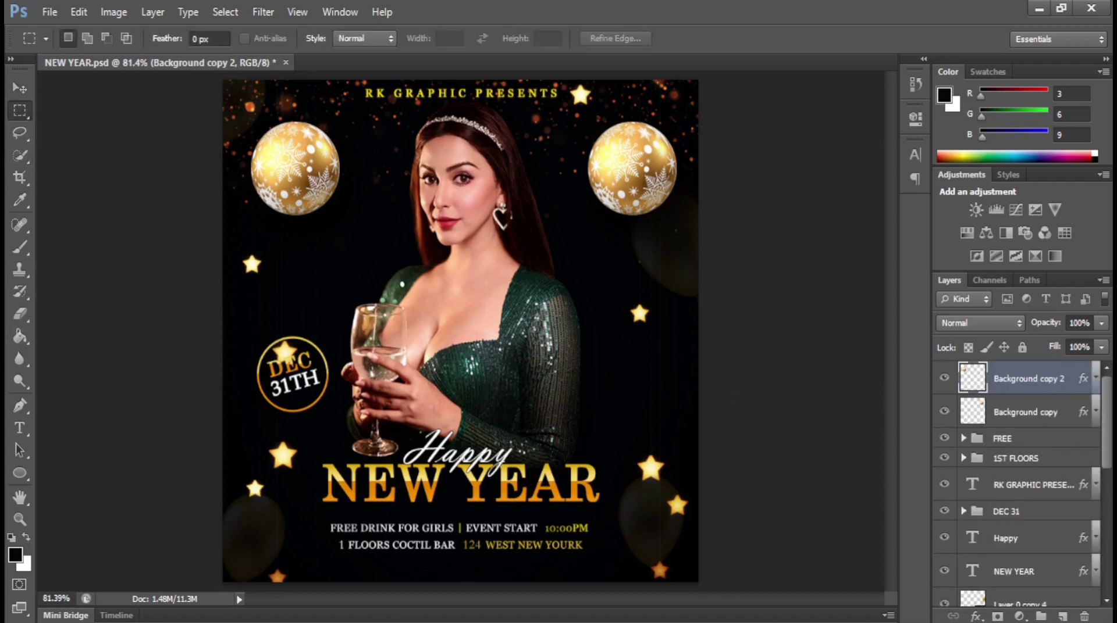
On a new layer, marquee a thin strip just below the NEW YEAR title
{"action": "left_click", "coordinate": [1063, 617]}
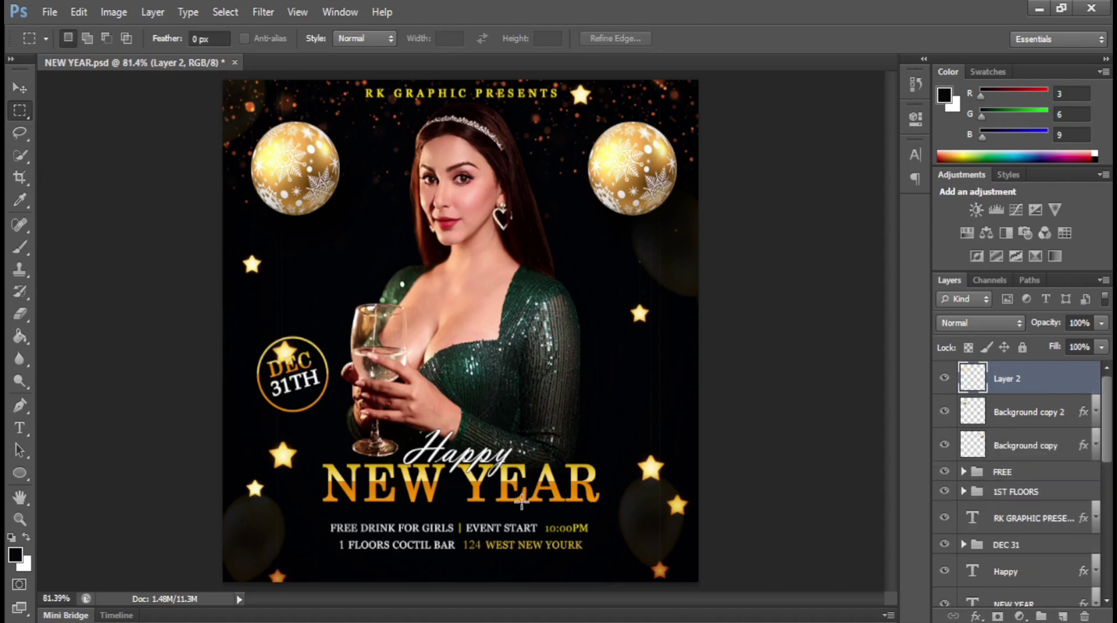
{"action": "key", "text": "ctrl+plus"}
{"action": "left_click_drag", "start_coordinate": [515, 496], "coordinate": [486, 344]}
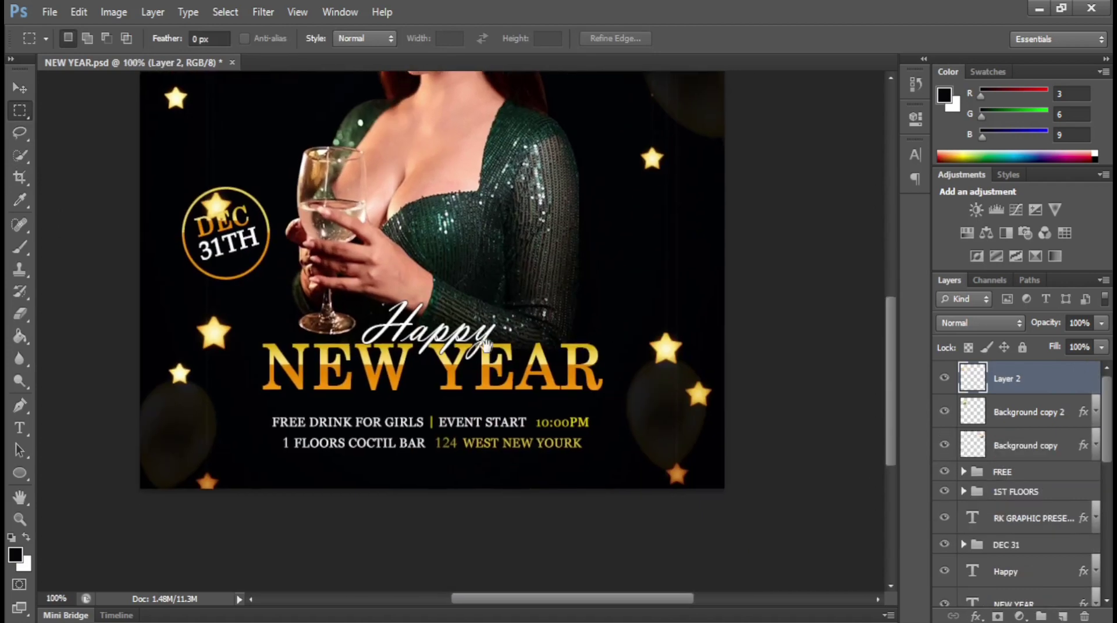
{"action": "key", "text": "ctrl+plus"}
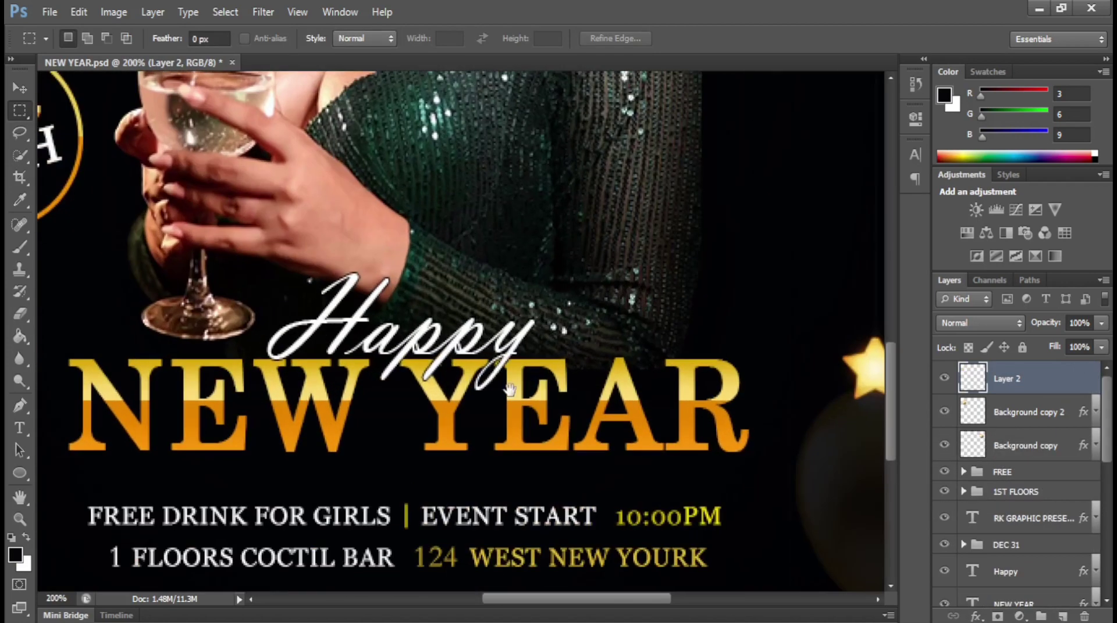
{"action": "left_click_drag", "start_coordinate": [509, 390], "coordinate": [575, 346]}
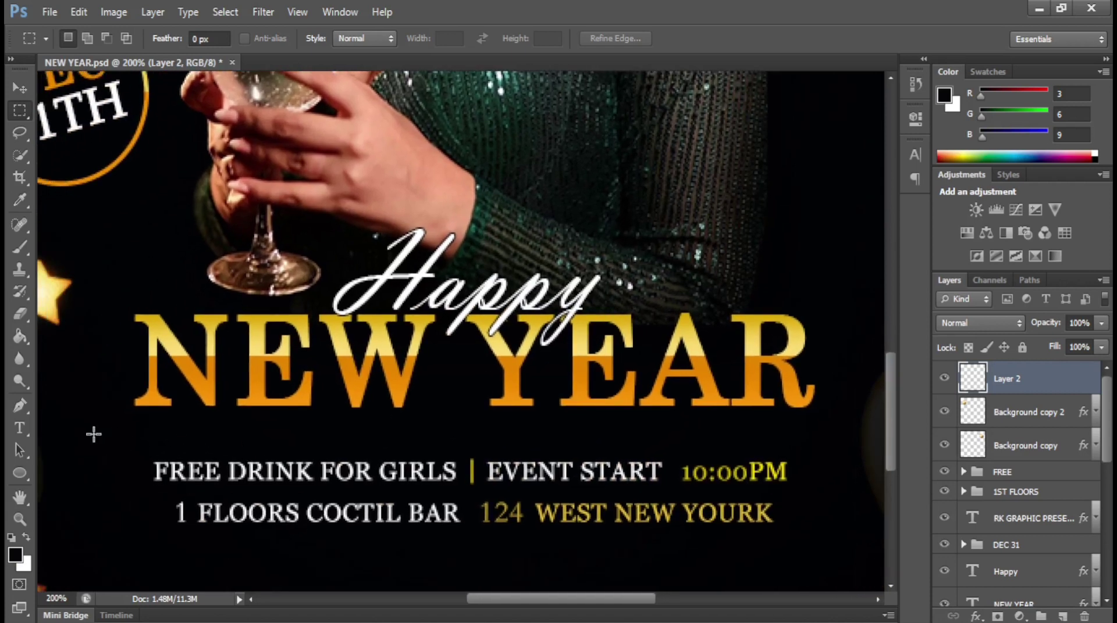
{"action": "mouse_move", "coordinate": [93, 435]}
{"action": "left_mouse_down"}
{"action": "mouse_move", "coordinate": [847, 435]}
{"action": "mouse_move", "coordinate": [777, 436]}
{"action": "left_mouse_up"}
Fill the thin strip with white using the Paint Bucket
{"action": "key", "text": "ctrl+plus"}
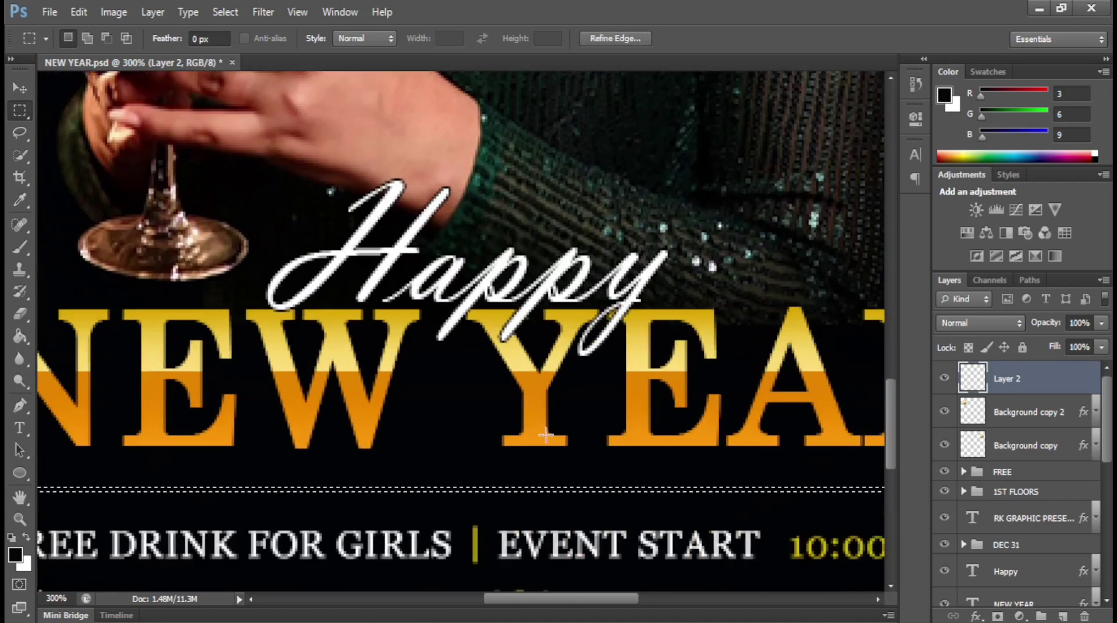
{"action": "left_click_drag", "start_coordinate": [19, 336], "coordinate": [73, 359]}
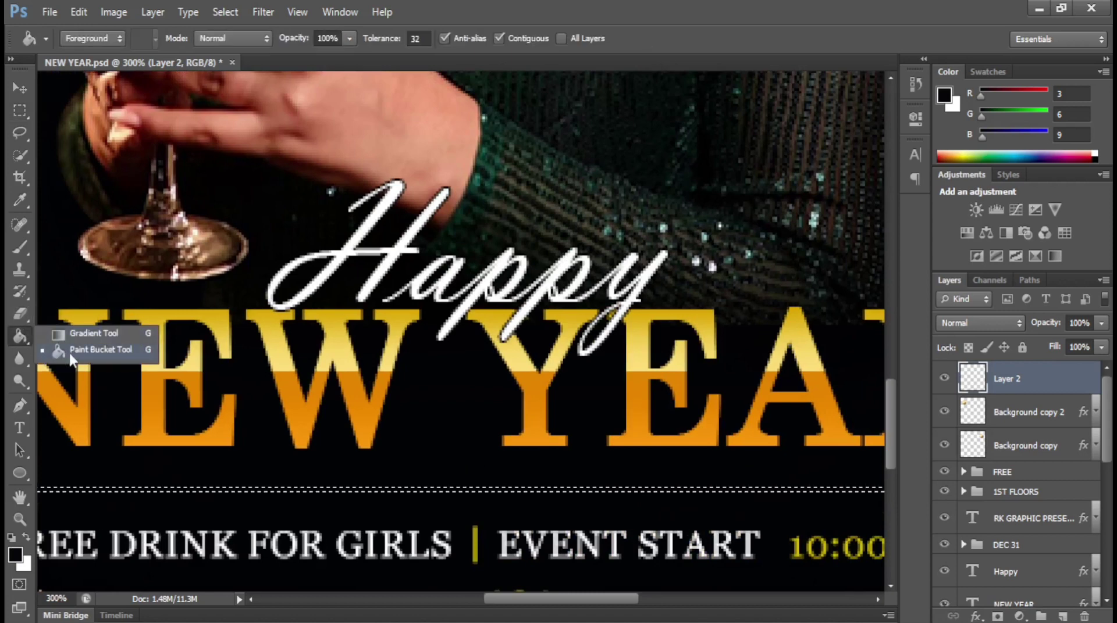
{"action": "left_click", "coordinate": [16, 554]}
{"action": "left_click", "coordinate": [344, 160]}
{"action": "left_click", "coordinate": [725, 145]}
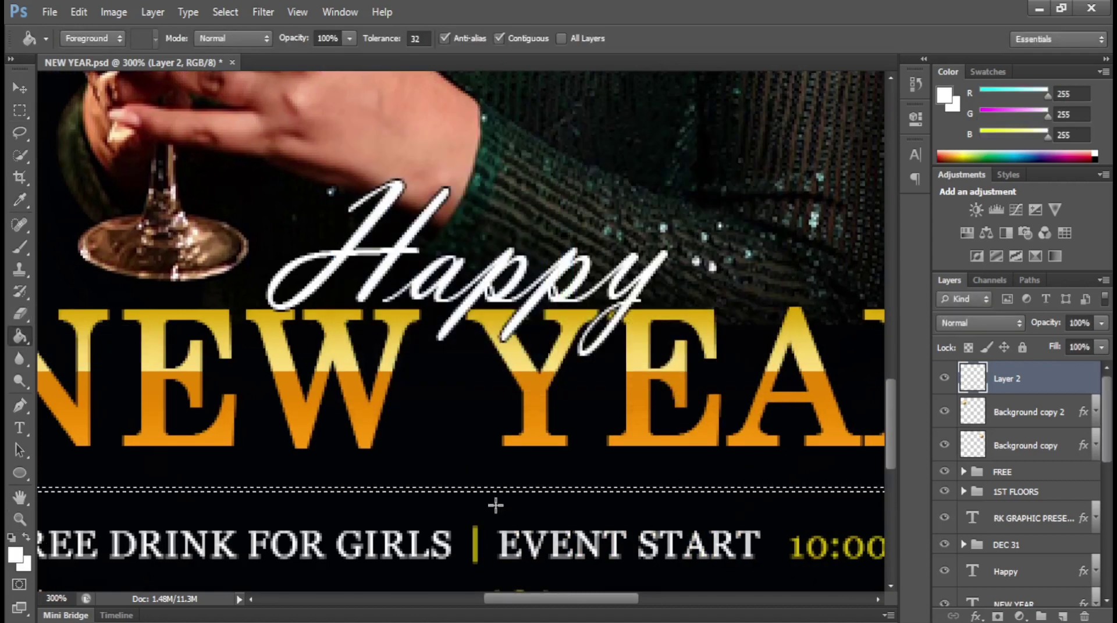
{"action": "left_click", "coordinate": [498, 491]}
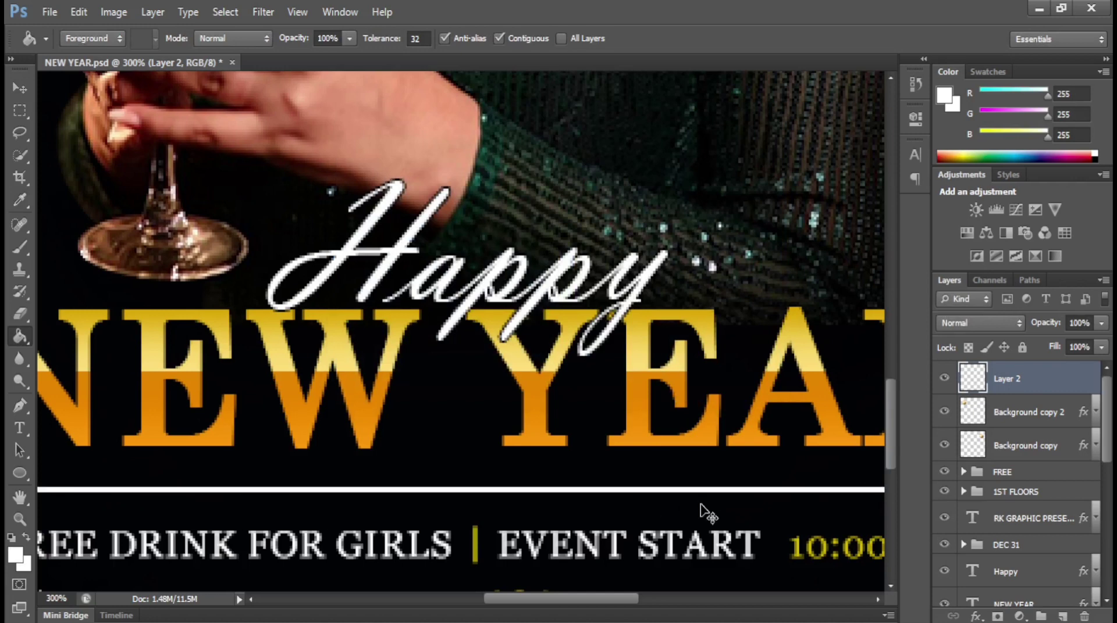
{"action": "key", "text": "ctrl+0"}
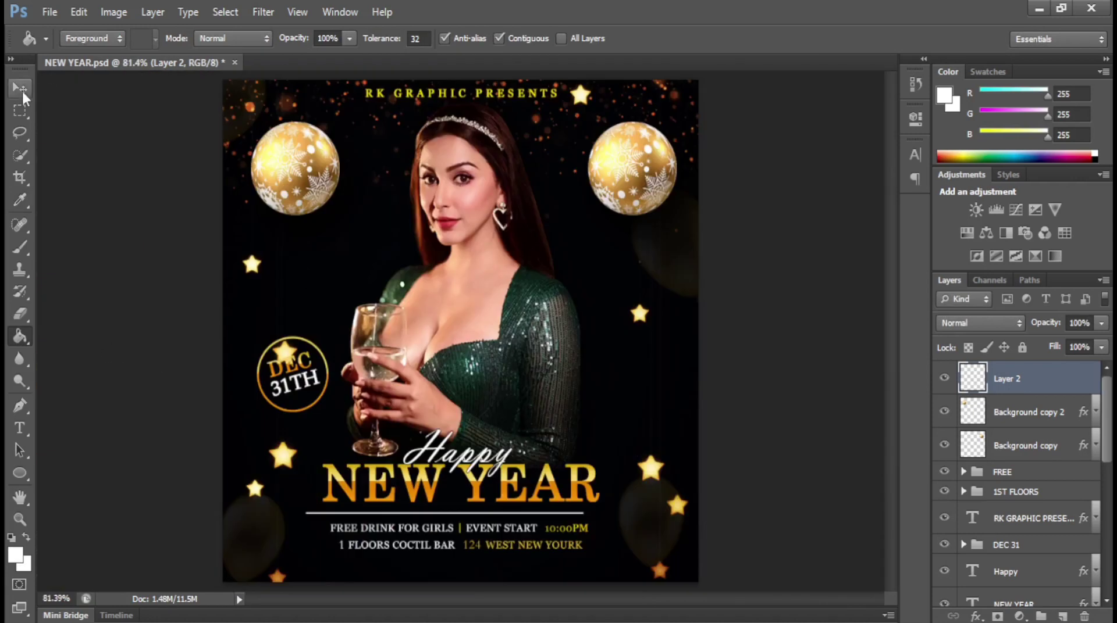
Reposition the white divider on Layer 2 back just below NEW YEAR
{"action": "left_click", "coordinate": [23, 92]}
{"action": "key", "text": "ctrl+z"}
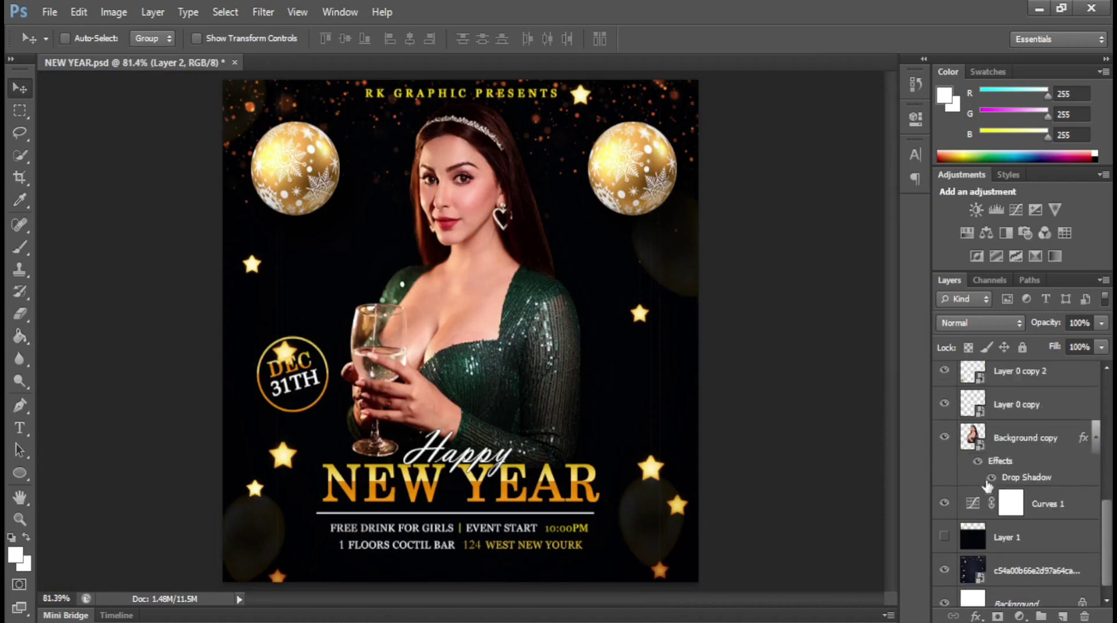
{"action": "left_click", "coordinate": [345, 39]}
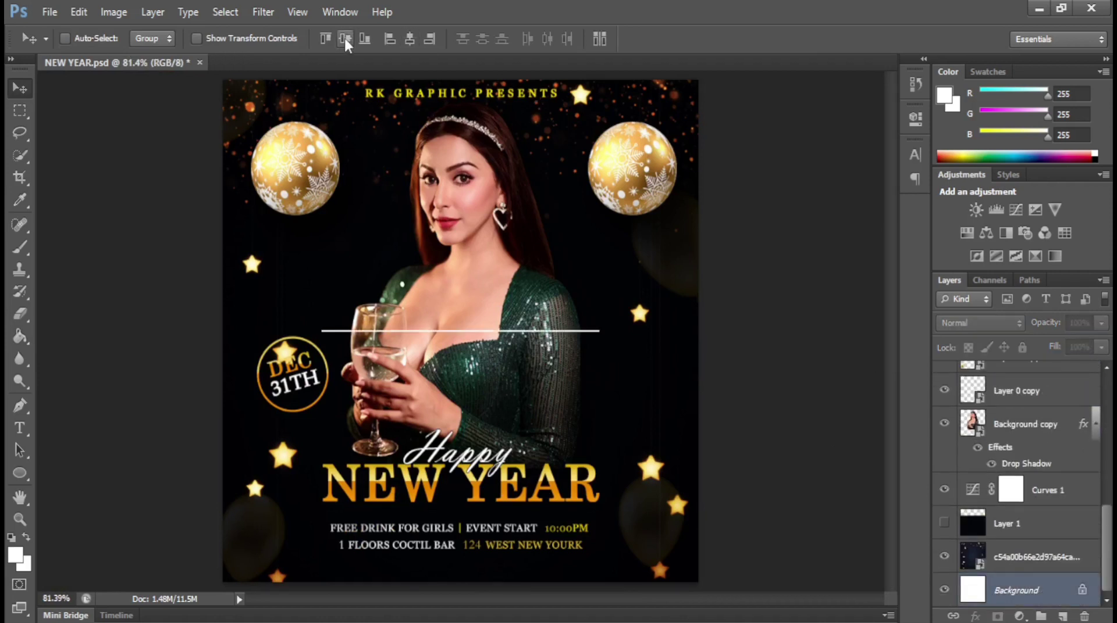
{"action": "scroll", "coordinate": [1026, 454], "scroll_direction": "up", "scroll_amount": 5}
{"action": "left_click", "coordinate": [1036, 378]}
{"action": "left_click_drag", "start_coordinate": [588, 331], "coordinate": [573, 519]}
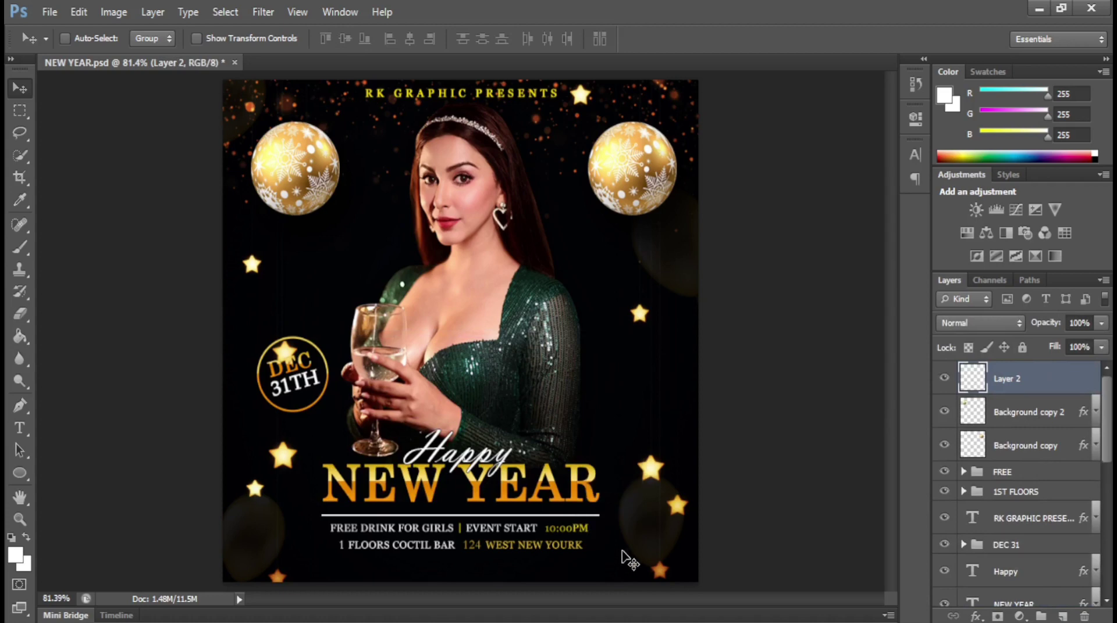
Duplicate the divider and move the copy below the event details
{"action": "key", "text": "ctrl+plus"}
{"action": "key", "text": "ctrl+plus"}
{"action": "scroll", "coordinate": [640, 523], "scroll_direction": "down", "scroll_amount": 5}
{"action": "scroll", "coordinate": [651, 500], "scroll_direction": "down", "scroll_amount": 1}
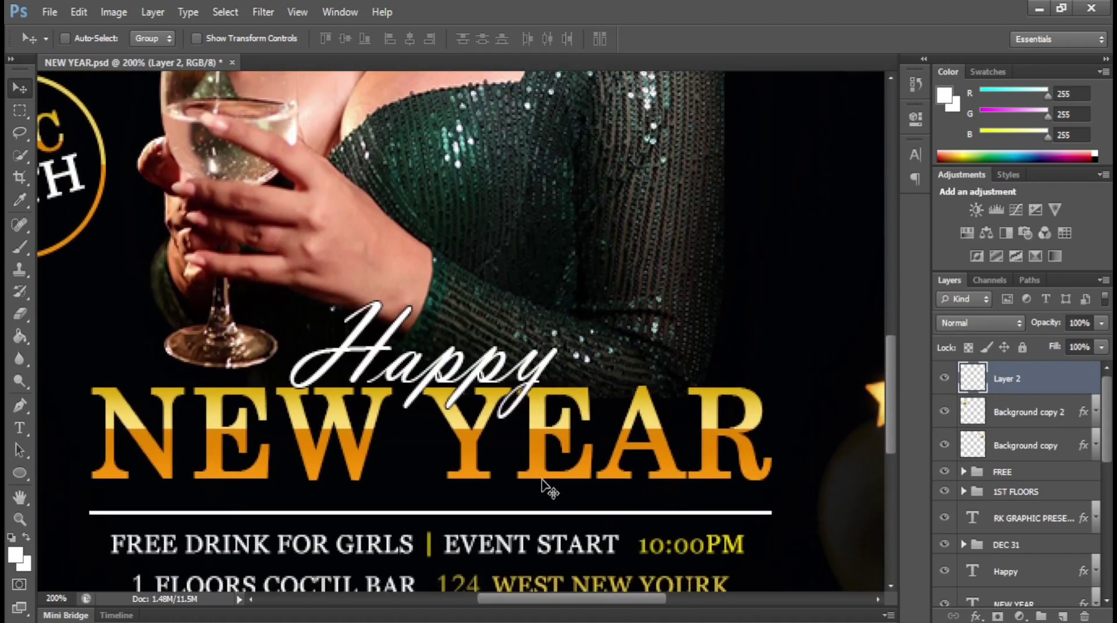
{"action": "scroll", "coordinate": [541, 484], "scroll_direction": "down", "scroll_amount": 3}
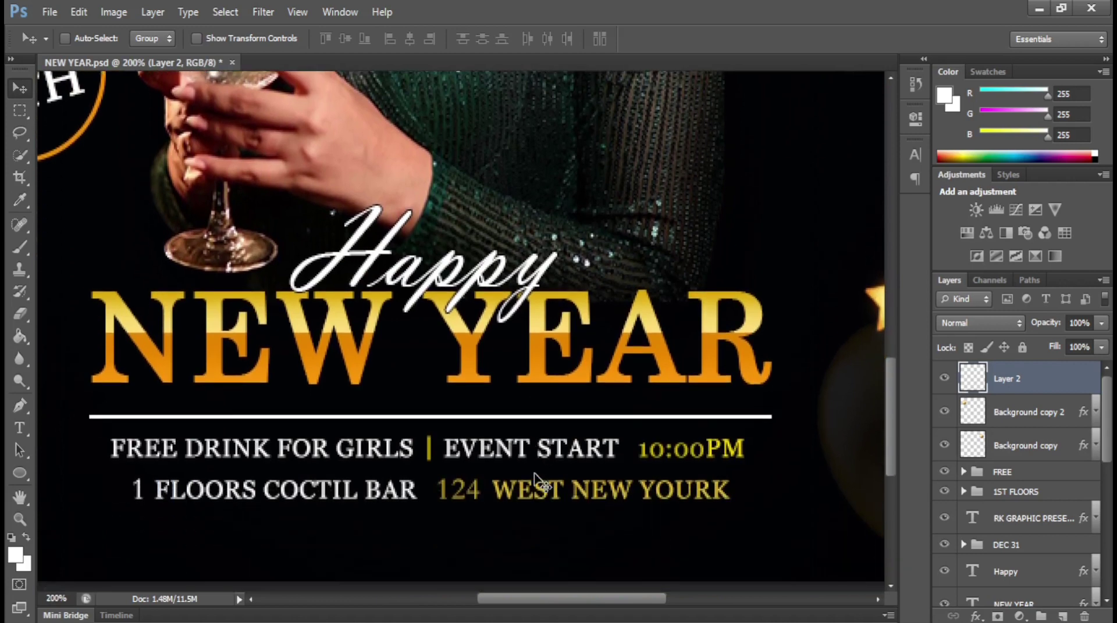
{"action": "key", "text": "ctrl+j"}
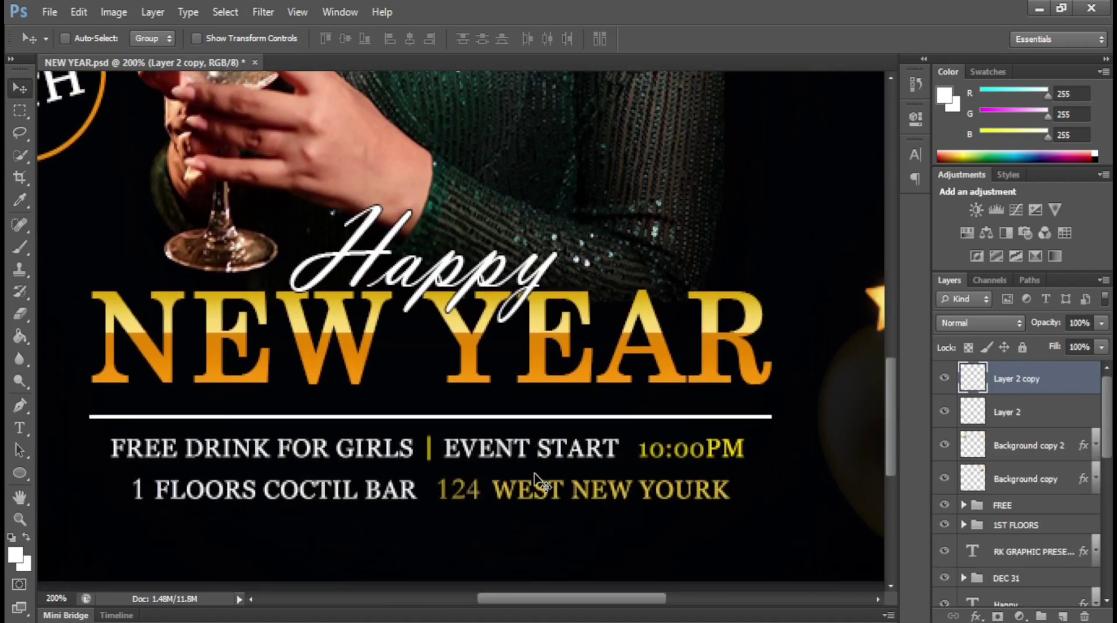
{"action": "left_click_drag", "start_coordinate": [583, 424], "coordinate": [581, 535]}
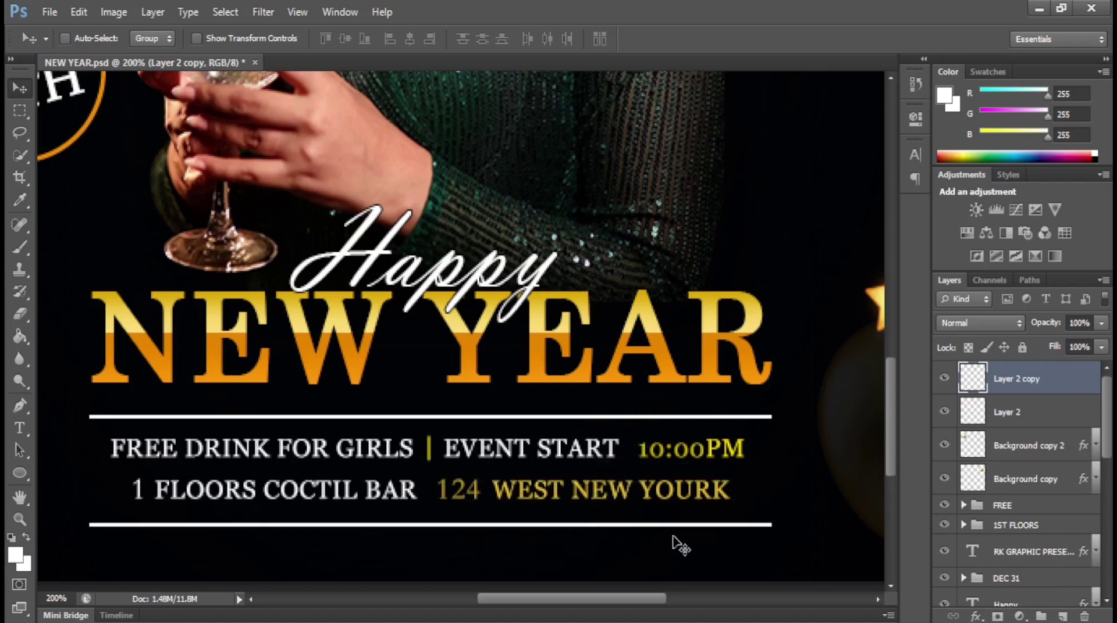
{"action": "key", "text": "ctrl+0"}
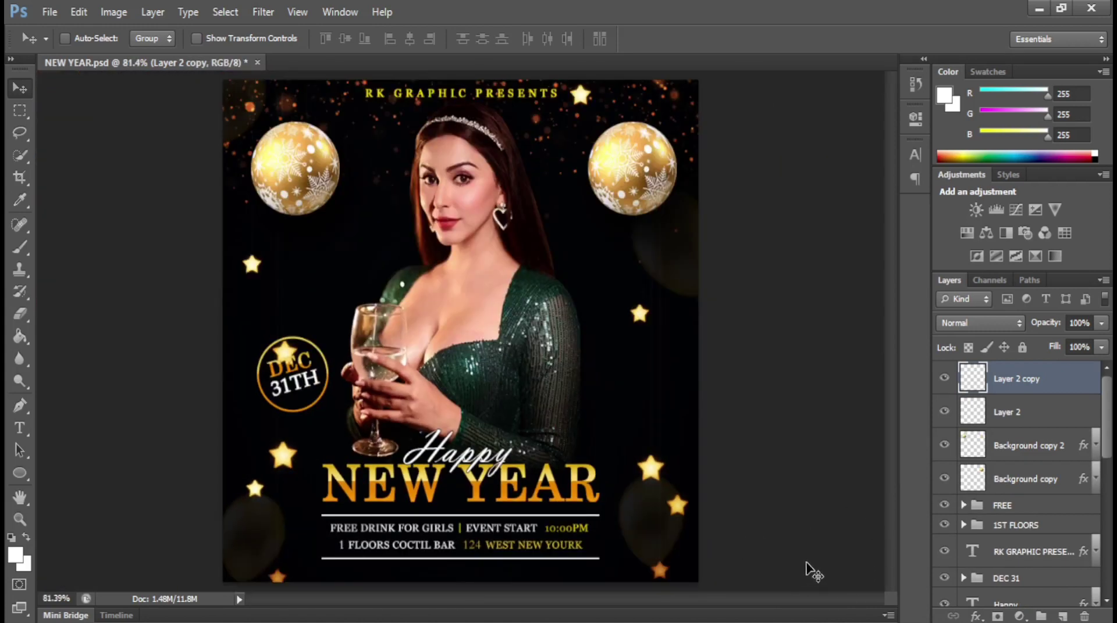
Select the DEC 31 badge group and nudge the badge slightly down and right
{"action": "scroll", "coordinate": [1027, 512], "scroll_direction": "down", "scroll_amount": 3}
{"action": "scroll", "coordinate": [1031, 544], "scroll_direction": "down", "scroll_amount": 2}
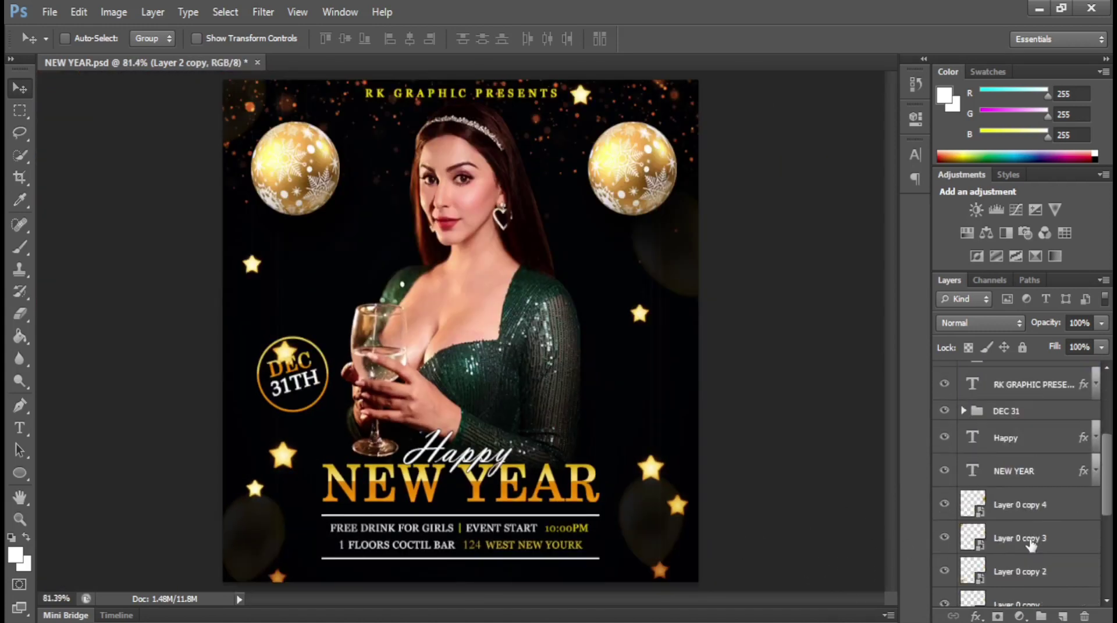
{"action": "scroll", "coordinate": [1027, 530], "scroll_direction": "up", "scroll_amount": 3}
{"action": "left_click", "coordinate": [1023, 514]}
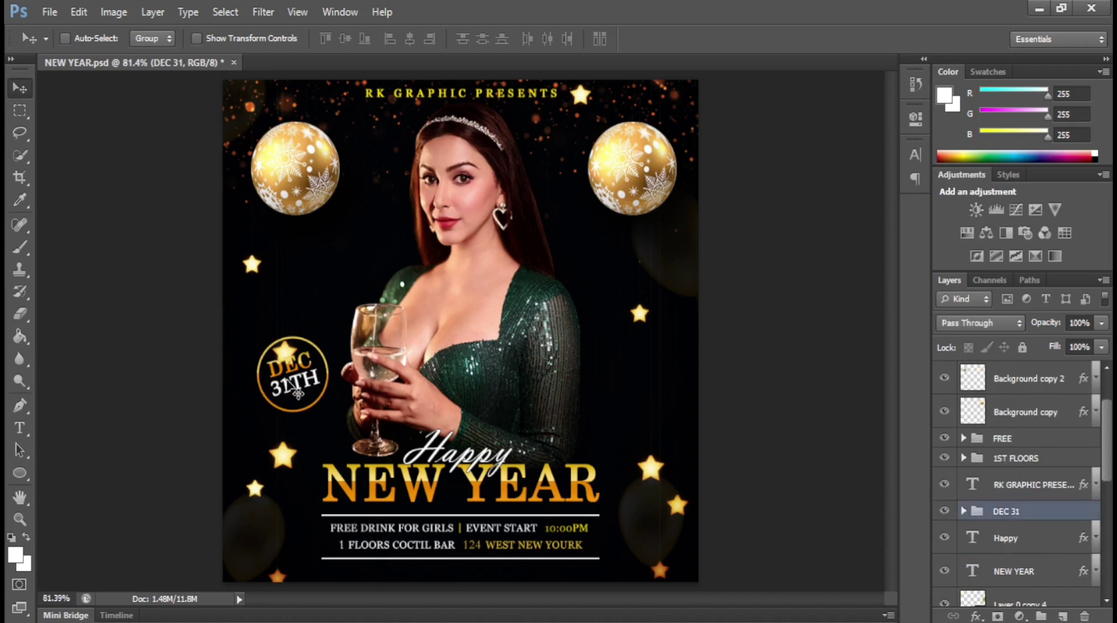
{"action": "left_click_drag", "start_coordinate": [300, 388], "coordinate": [303, 396]}
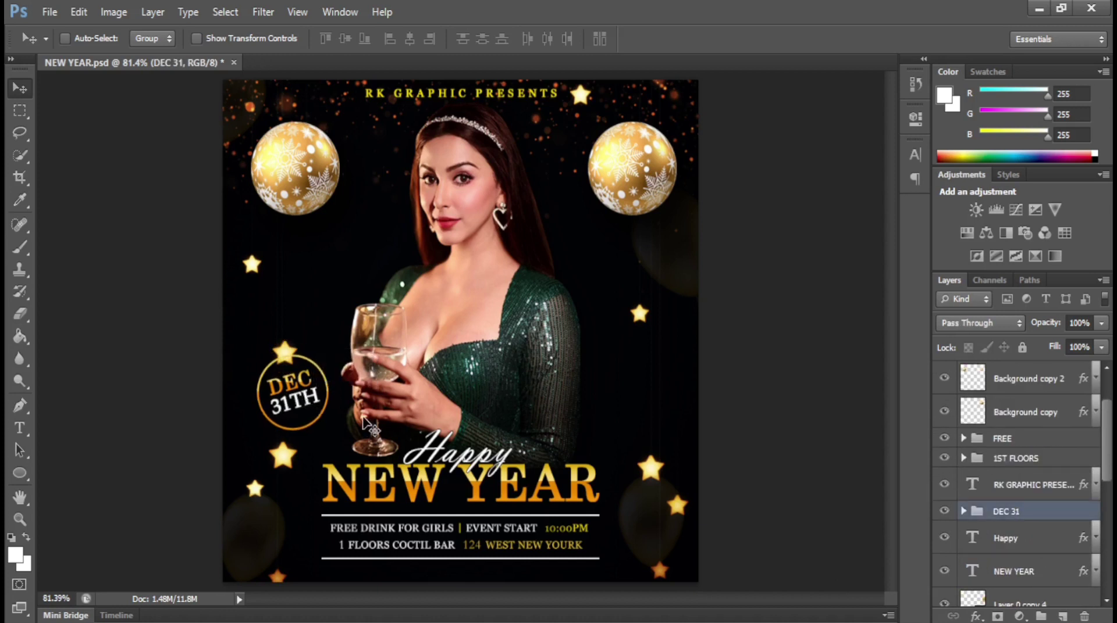
{"action": "key", "text": "shift+Down"}
{"action": "key", "text": "shift+Down"}
{"action": "key", "text": "shift+Down"}
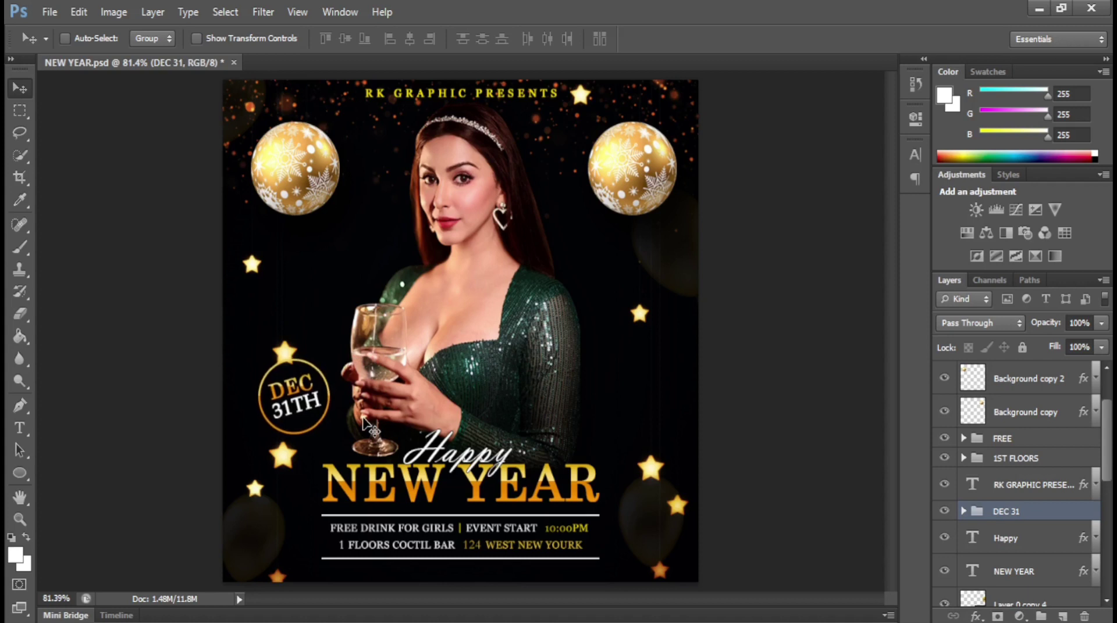
{"action": "left_click_drag", "start_coordinate": [301, 412], "coordinate": [308, 413]}
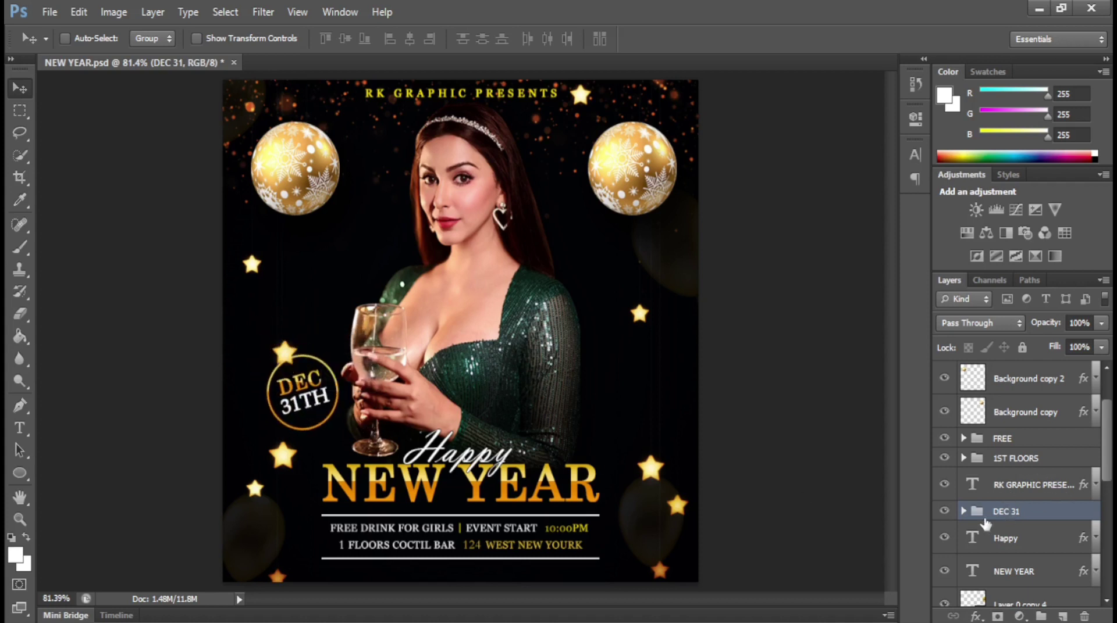
Fill the badge's Ellipse 1 with Darker Blue Violet and shift the badge slightly up-left
{"action": "left_click", "coordinate": [963, 511]}
{"action": "scroll", "coordinate": [1018, 557], "scroll_direction": "down", "scroll_amount": 1}
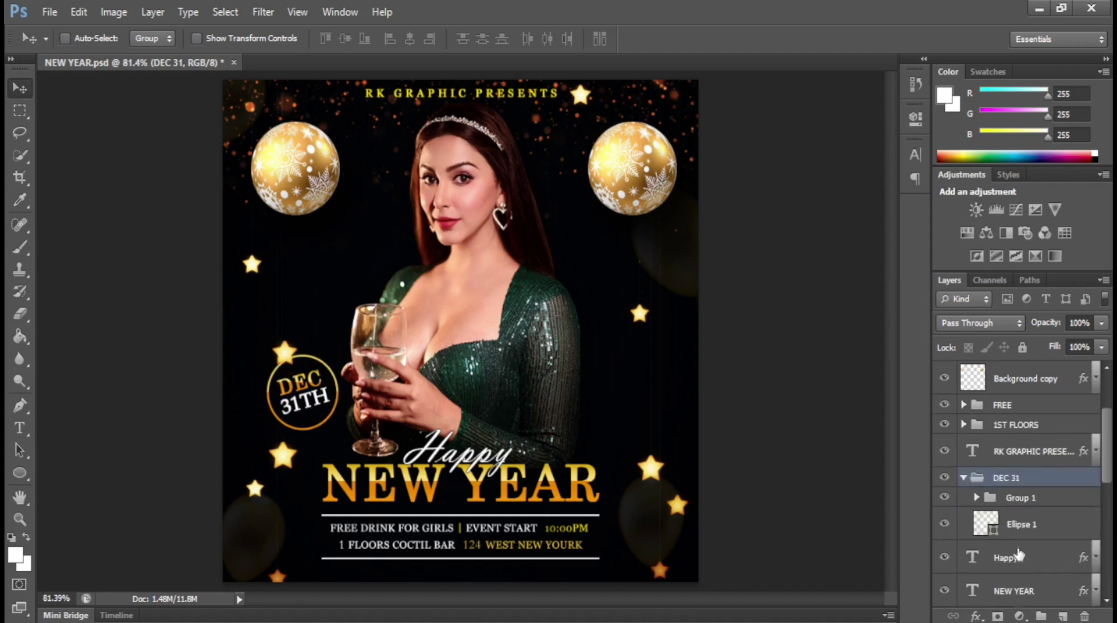
{"action": "left_click", "coordinate": [1018, 525]}
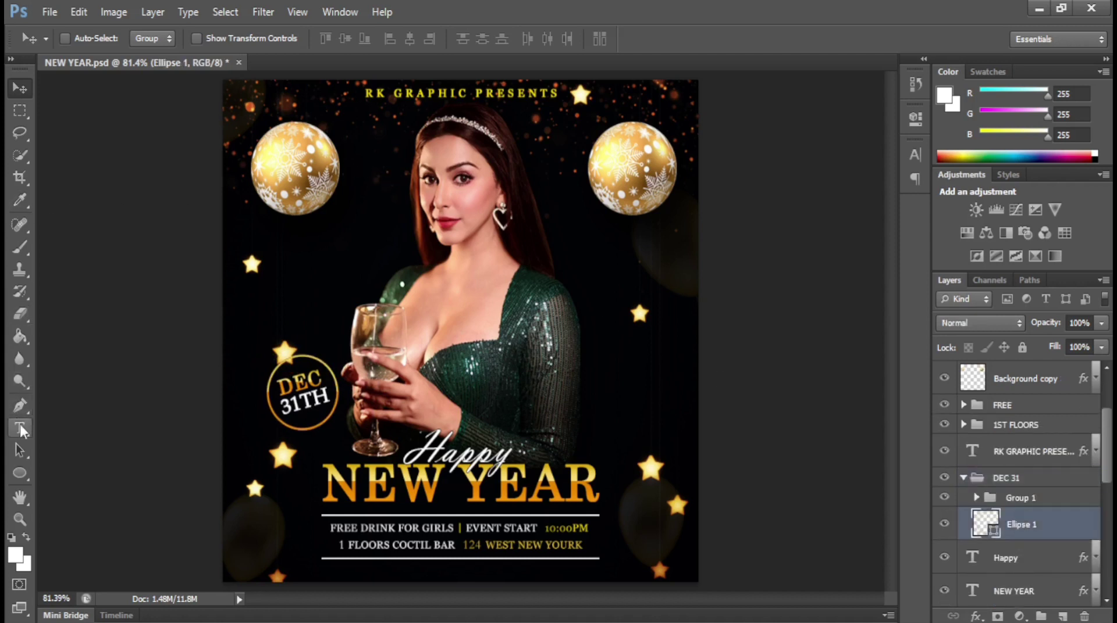
{"action": "left_click", "coordinate": [26, 476]}
{"action": "left_click", "coordinate": [153, 38]}
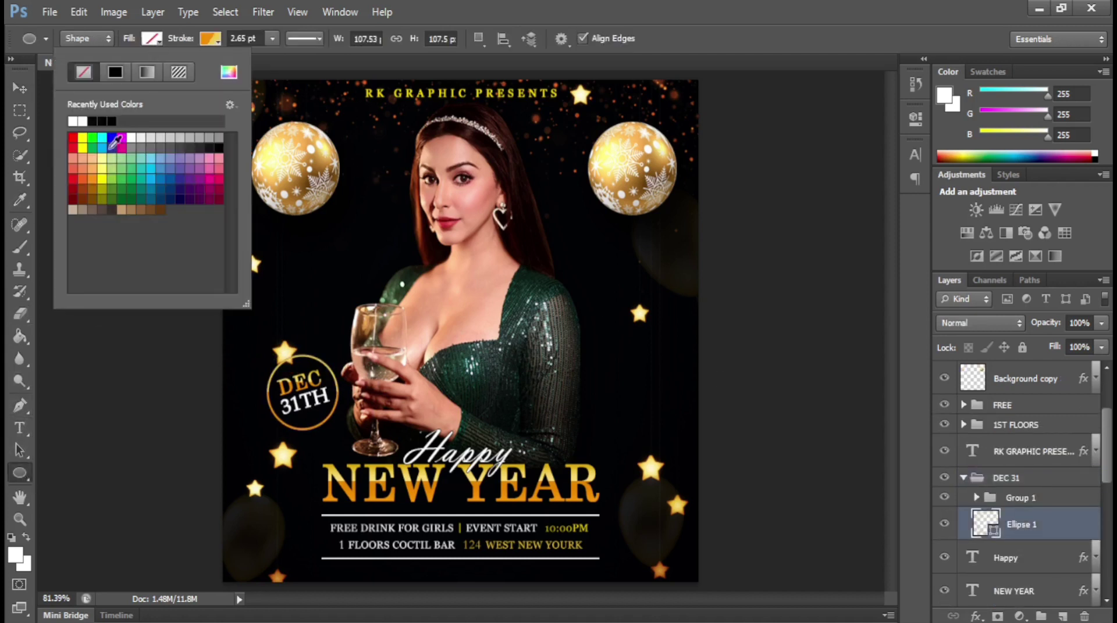
{"action": "left_click", "coordinate": [115, 72]}
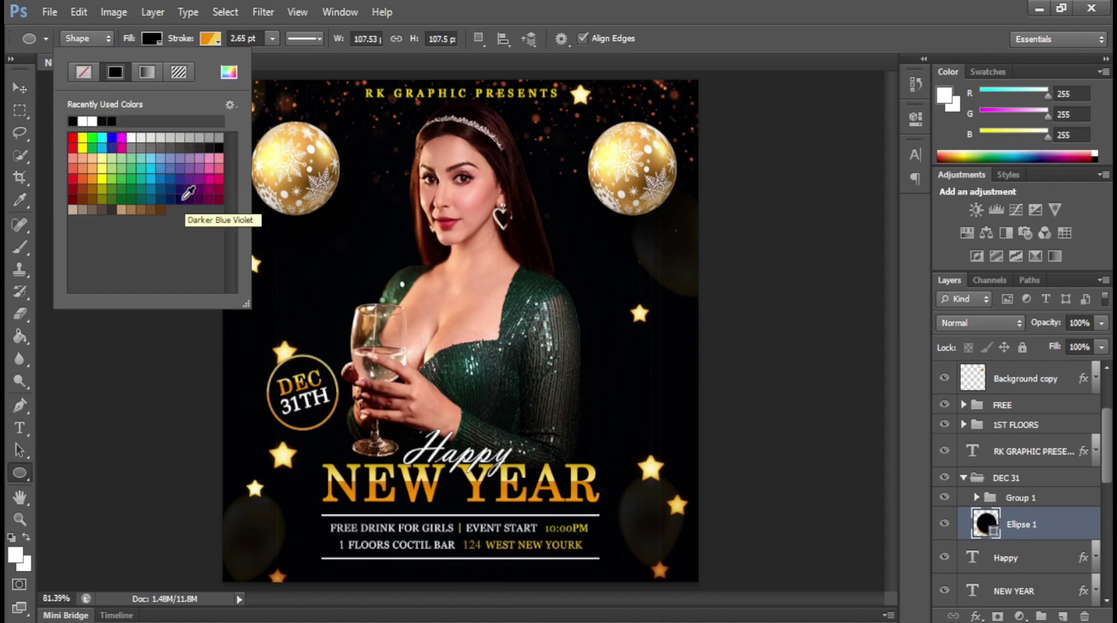
{"action": "left_click", "coordinate": [180, 199]}
{"action": "left_click", "coordinate": [21, 90]}
{"action": "left_click", "coordinate": [964, 478]}
{"action": "left_click_drag", "start_coordinate": [325, 399], "coordinate": [317, 369]}
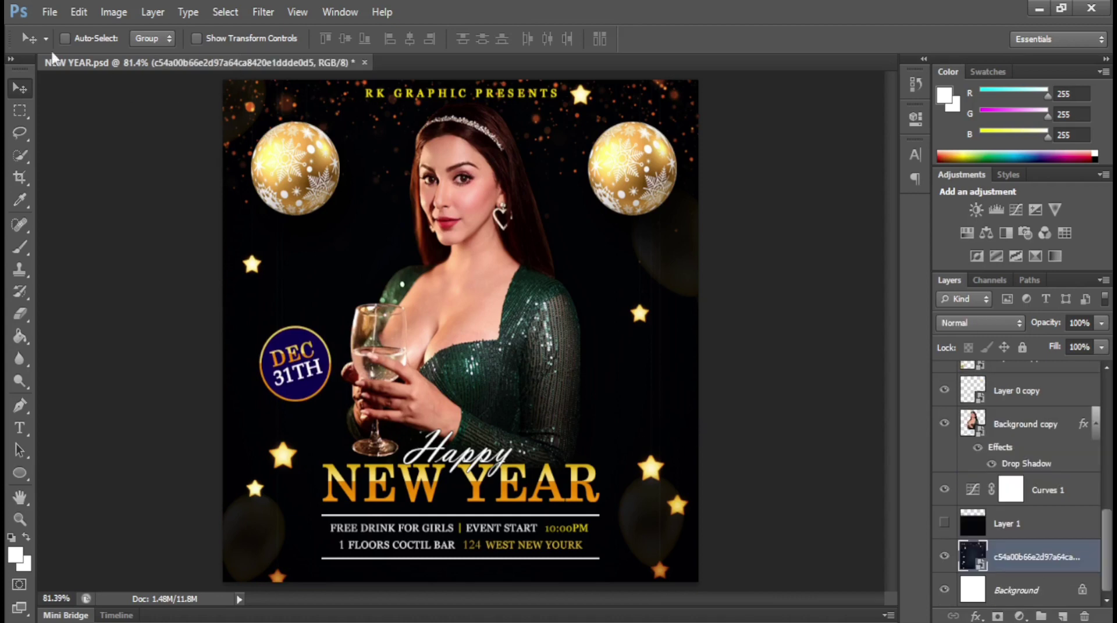
Place the AdobeStock fireworks image at about 97% scale and lower its fill to 46%
{"action": "left_click", "coordinate": [49, 11]}
{"action": "left_click", "coordinate": [96, 292]}
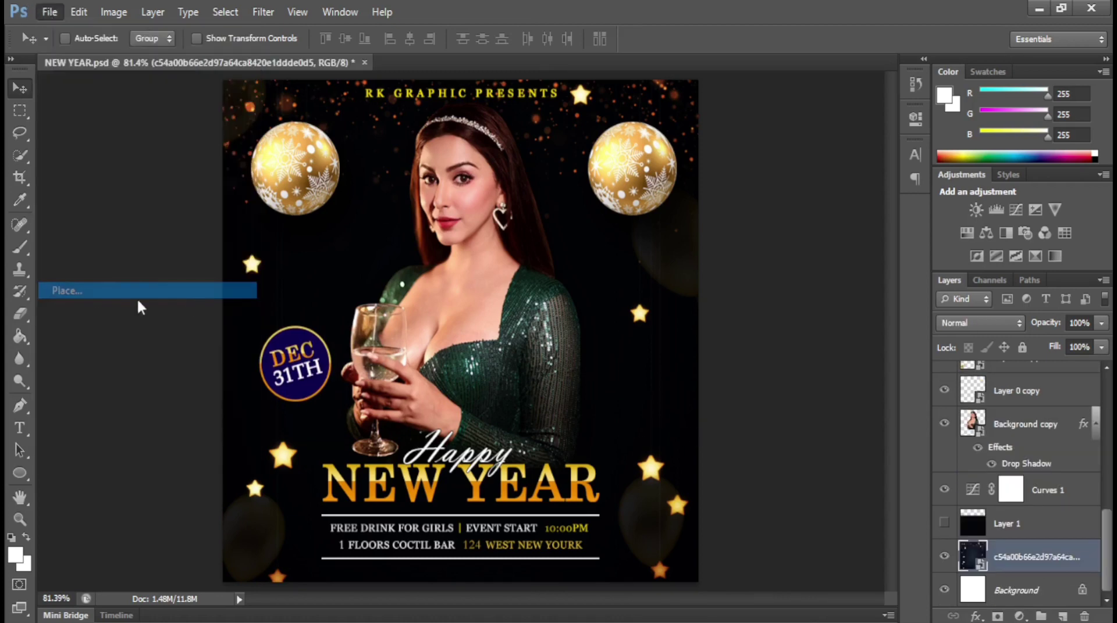
{"action": "double_click", "coordinate": [340, 256]}
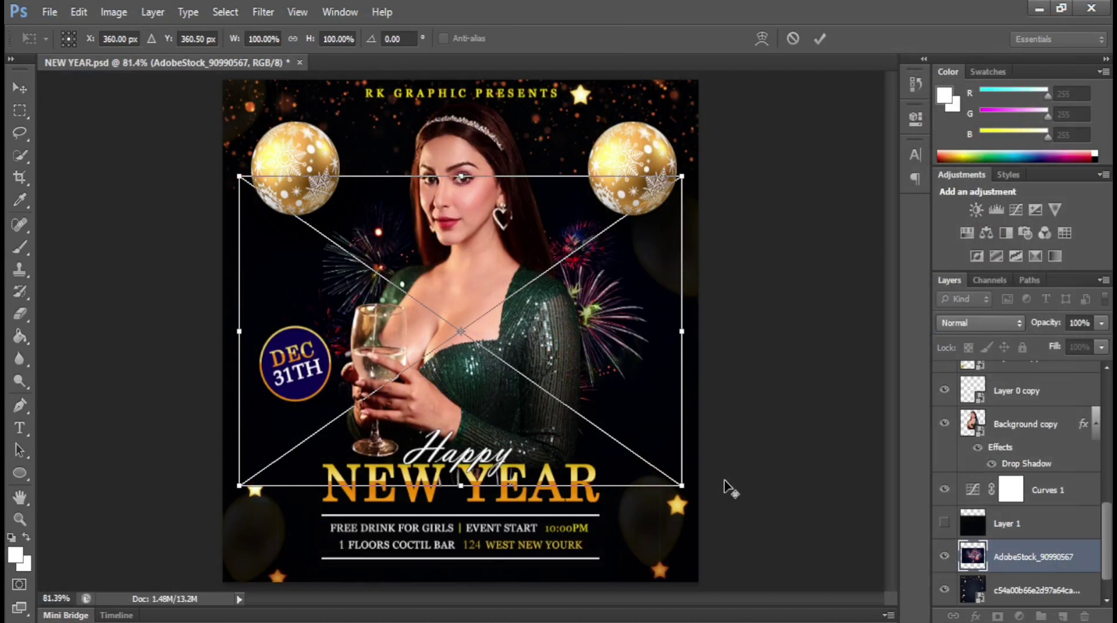
{"action": "left_click_drag", "start_coordinate": [683, 491], "coordinate": [673, 486]}
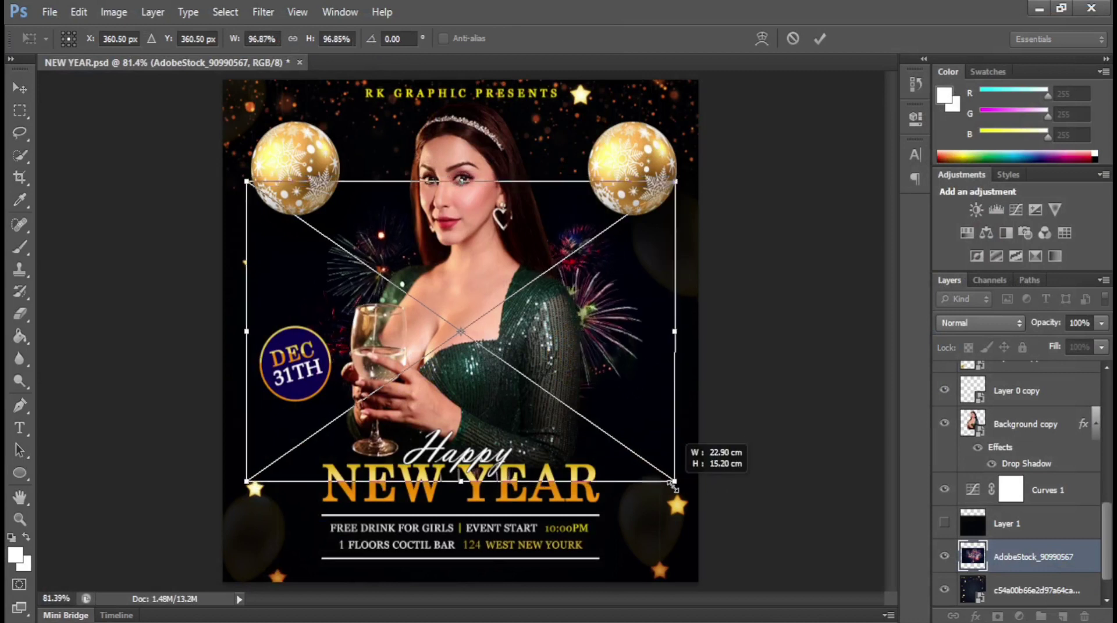
{"action": "key", "text": "Return"}
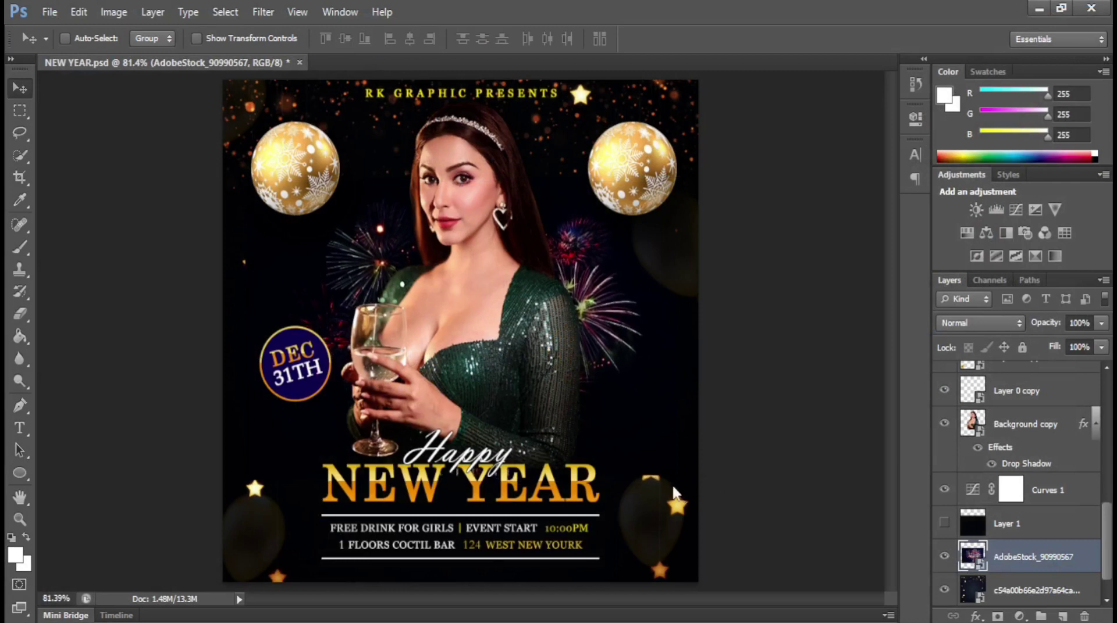
{"action": "left_click", "coordinate": [1099, 347]}
{"action": "left_click_drag", "start_coordinate": [1062, 368], "coordinate": [1053, 368]}
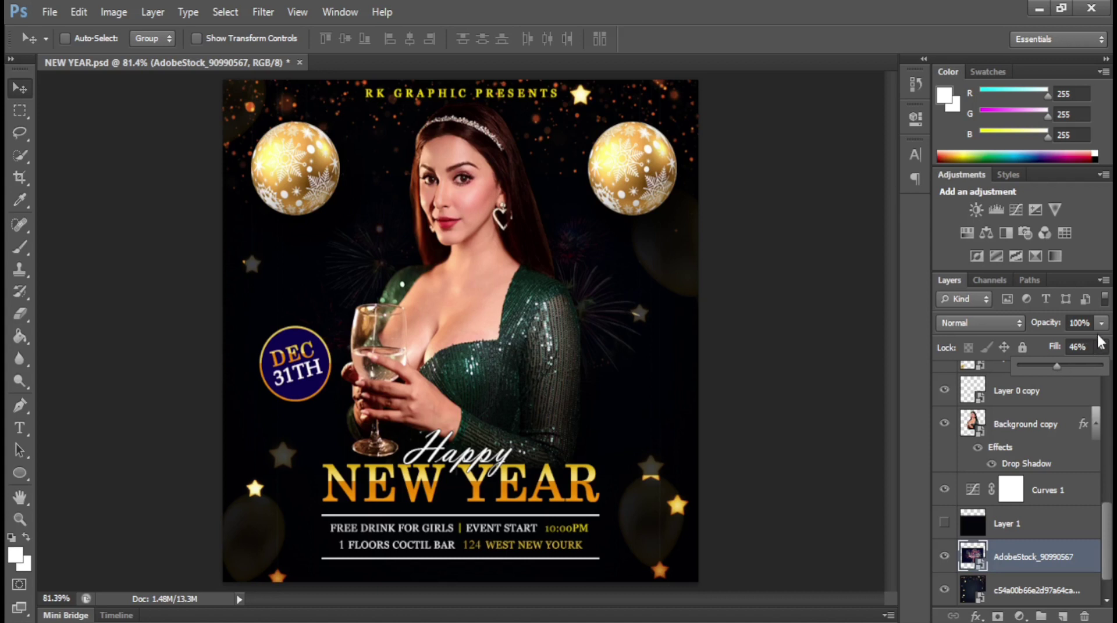
Make Group 2 visible to show the thin orange border framing the poster
{"action": "left_click", "coordinate": [1052, 561]}
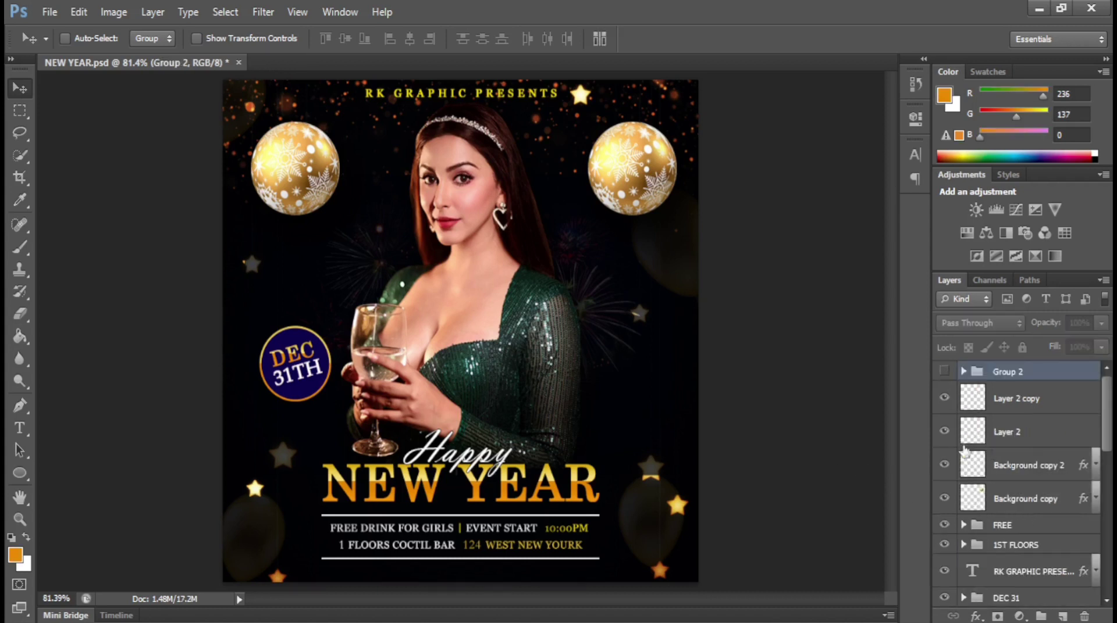
{"action": "scroll", "coordinate": [992, 516], "scroll_direction": "up", "scroll_amount": 3}
{"action": "left_click", "coordinate": [944, 372]}
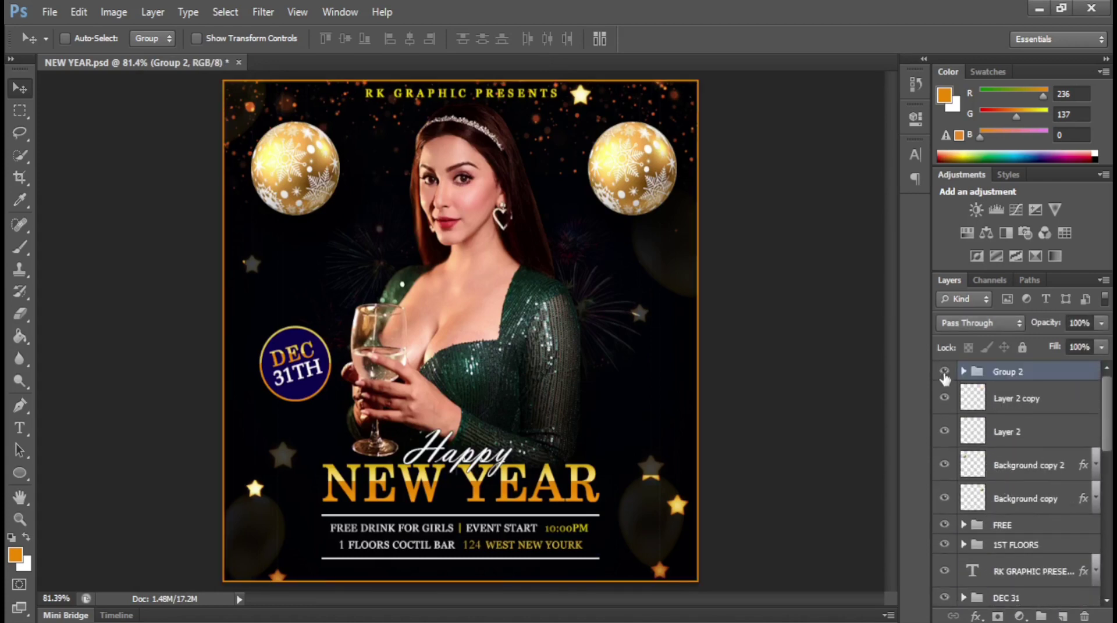